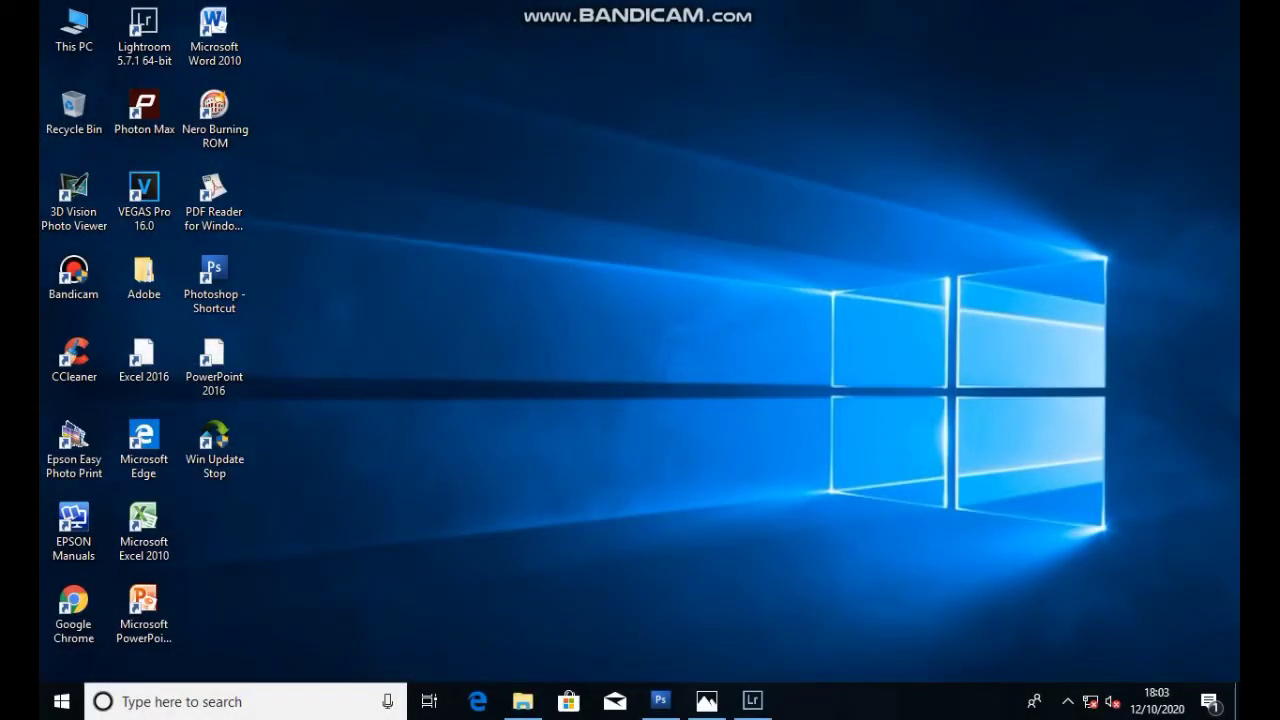
- Launch Lightroom 5.7.1 from its desktop shortcut
{"action": "double_click", "coordinate": [144, 38]}
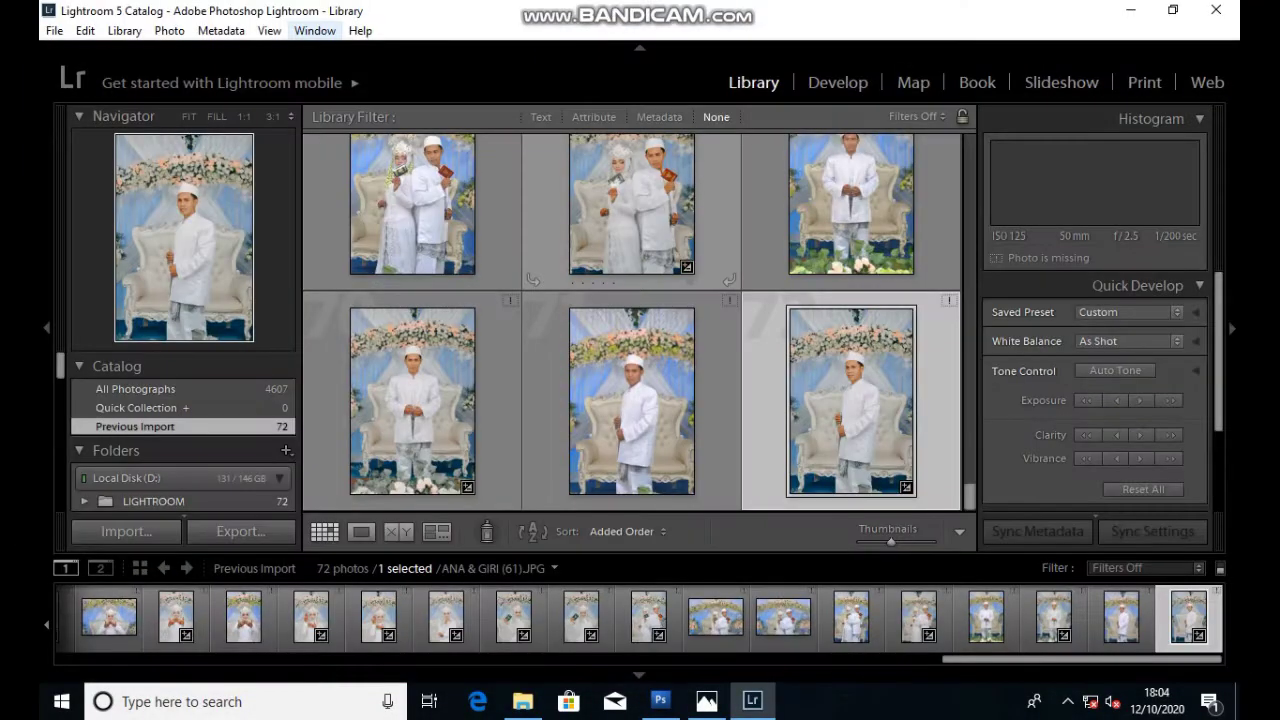
- Import DSC_0425.JPG from folder 1 on Local Disk (D:) into the catalog
{"action": "scroll", "coordinate": [615, 370], "scroll_direction": "up", "scroll_amount": 2}
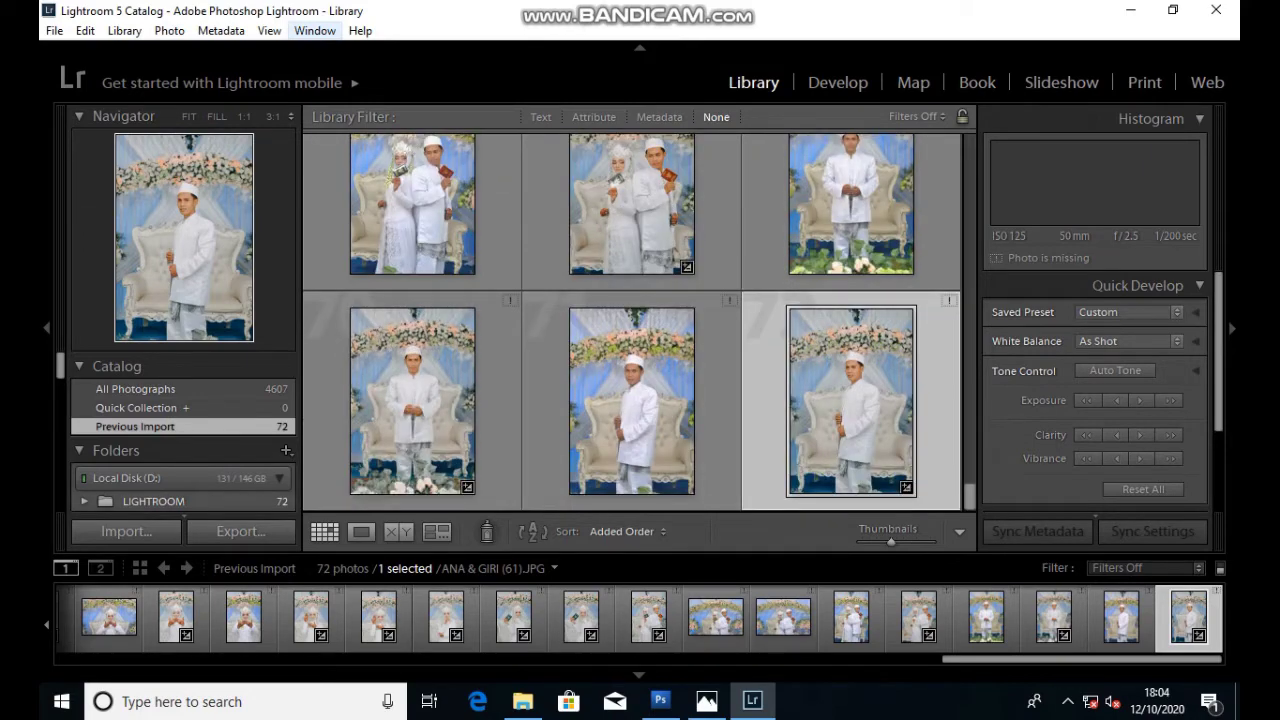
{"action": "left_click", "coordinate": [126, 531]}
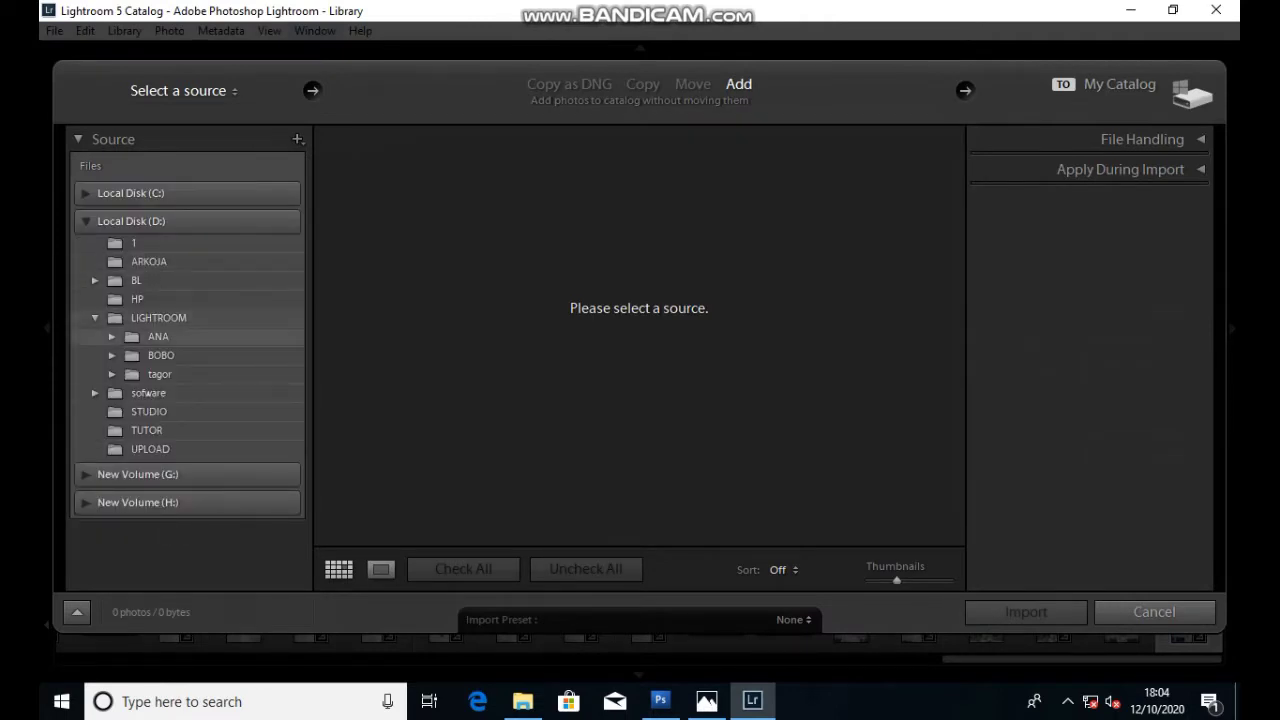
{"action": "left_click", "coordinate": [131, 221]}
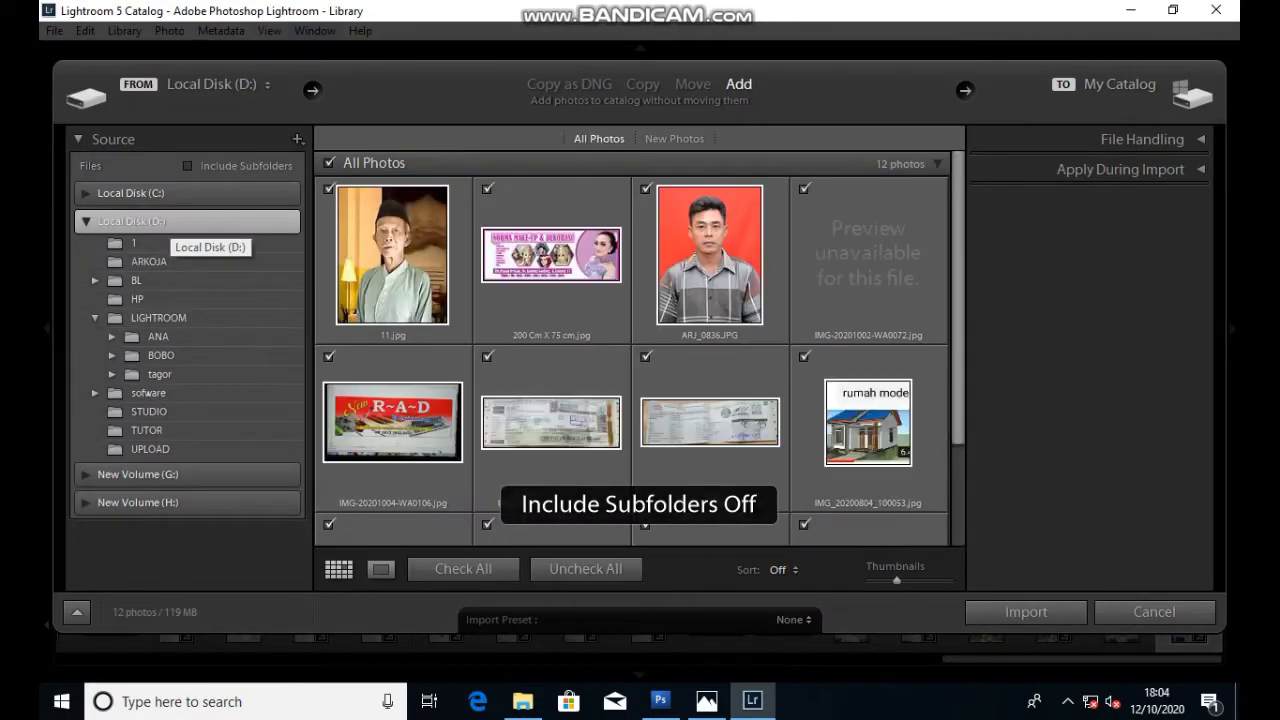
{"action": "left_click", "coordinate": [133, 243]}
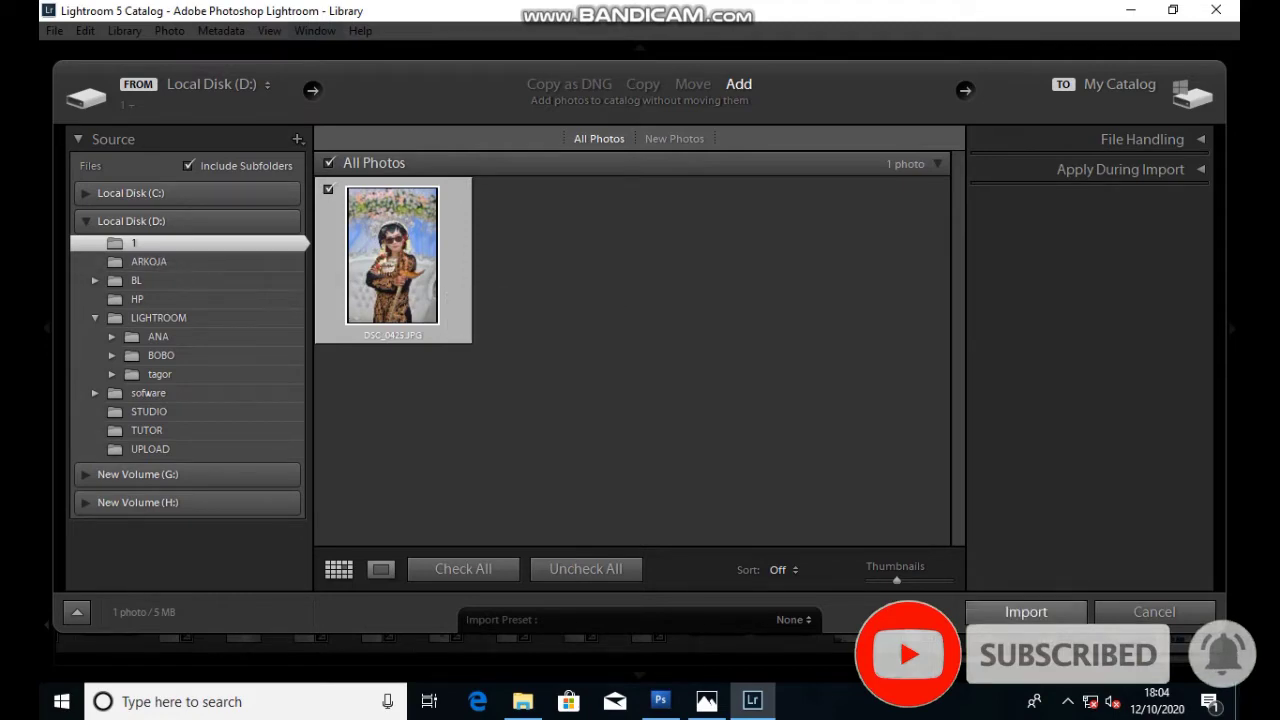
{"action": "left_click", "coordinate": [1026, 611]}
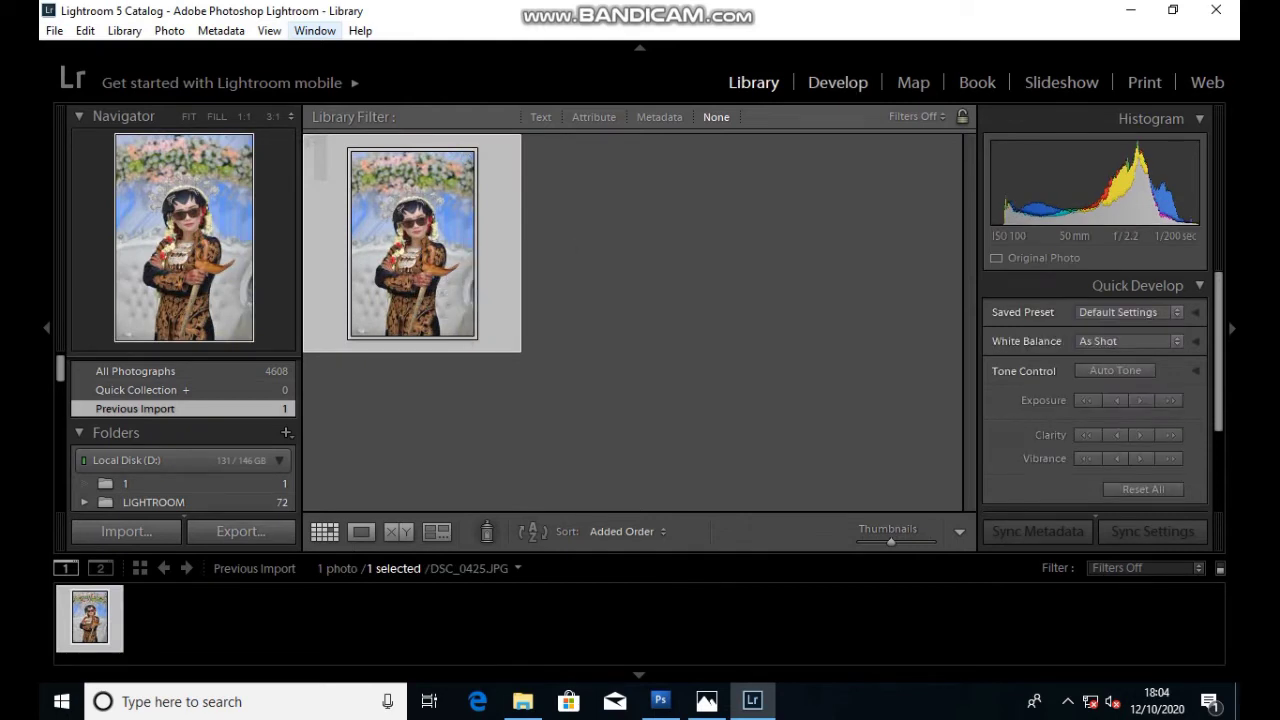
- Open DSC_0425.JPG in Develop as a side-by-side Before/After comparison at Fill zoom
{"action": "key", "text": "d"}
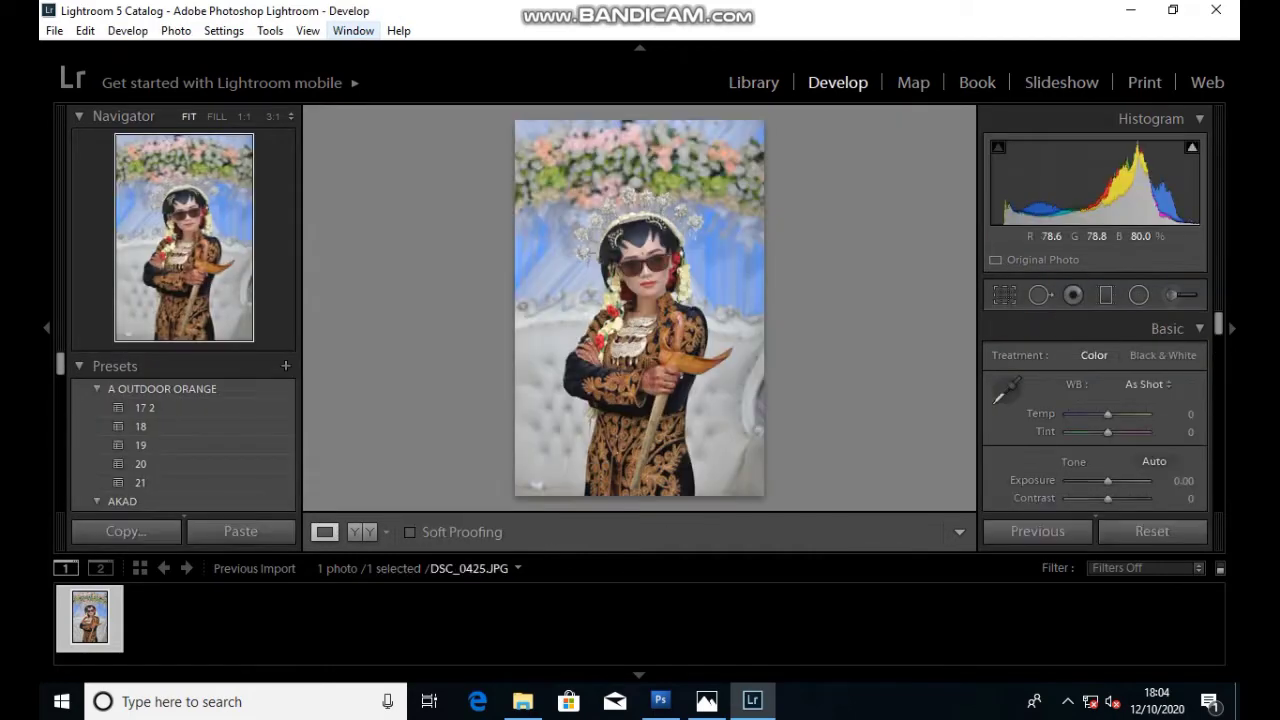
{"action": "key", "text": "z"}
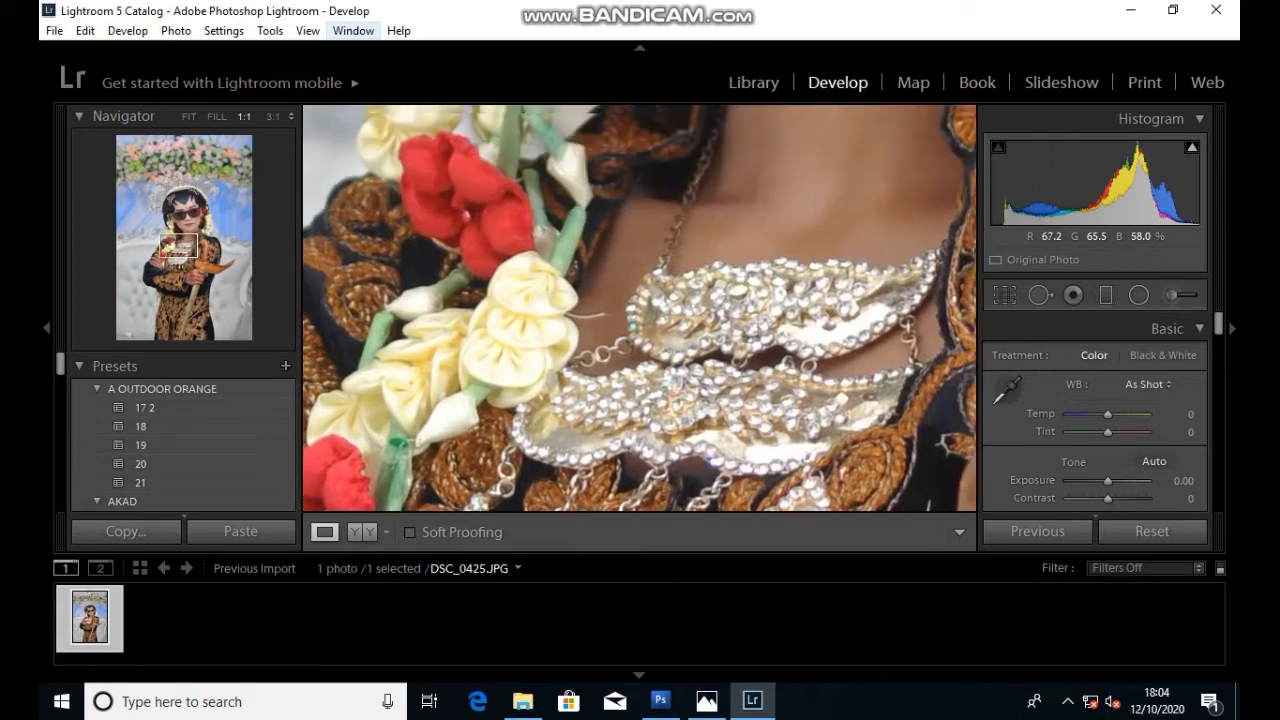
{"action": "key", "text": "y"}
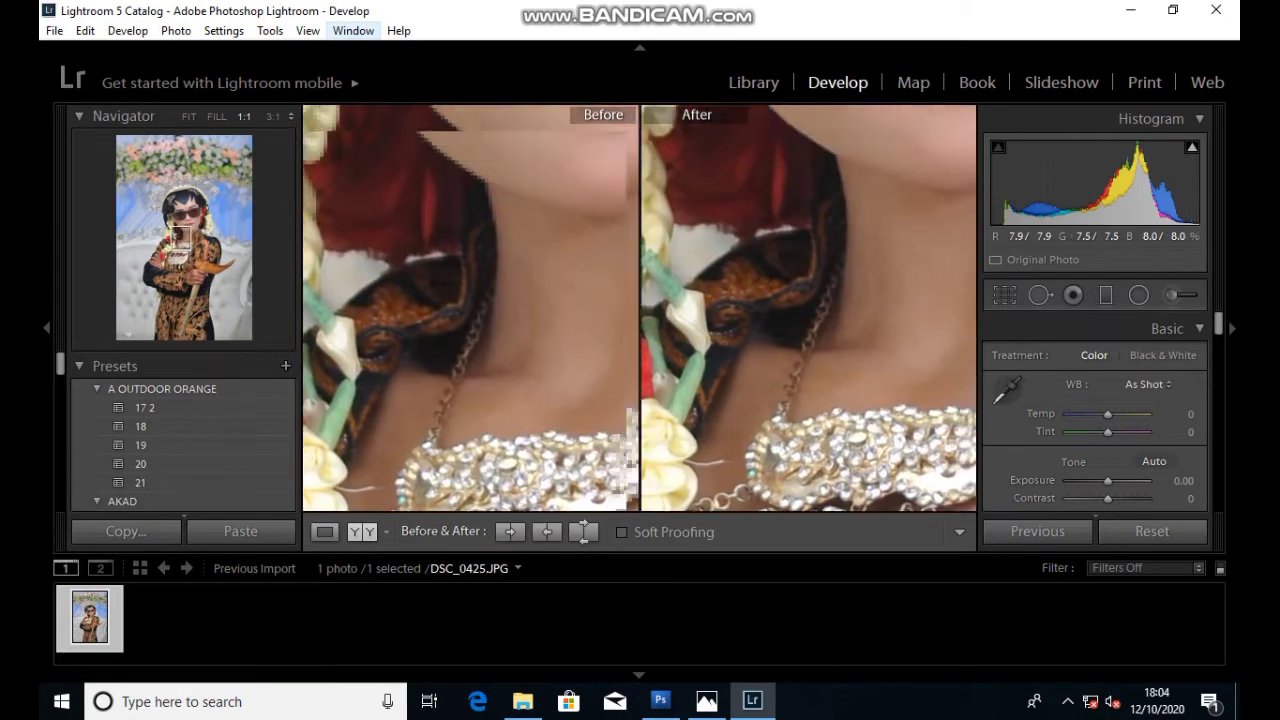
{"action": "key", "text": "z"}
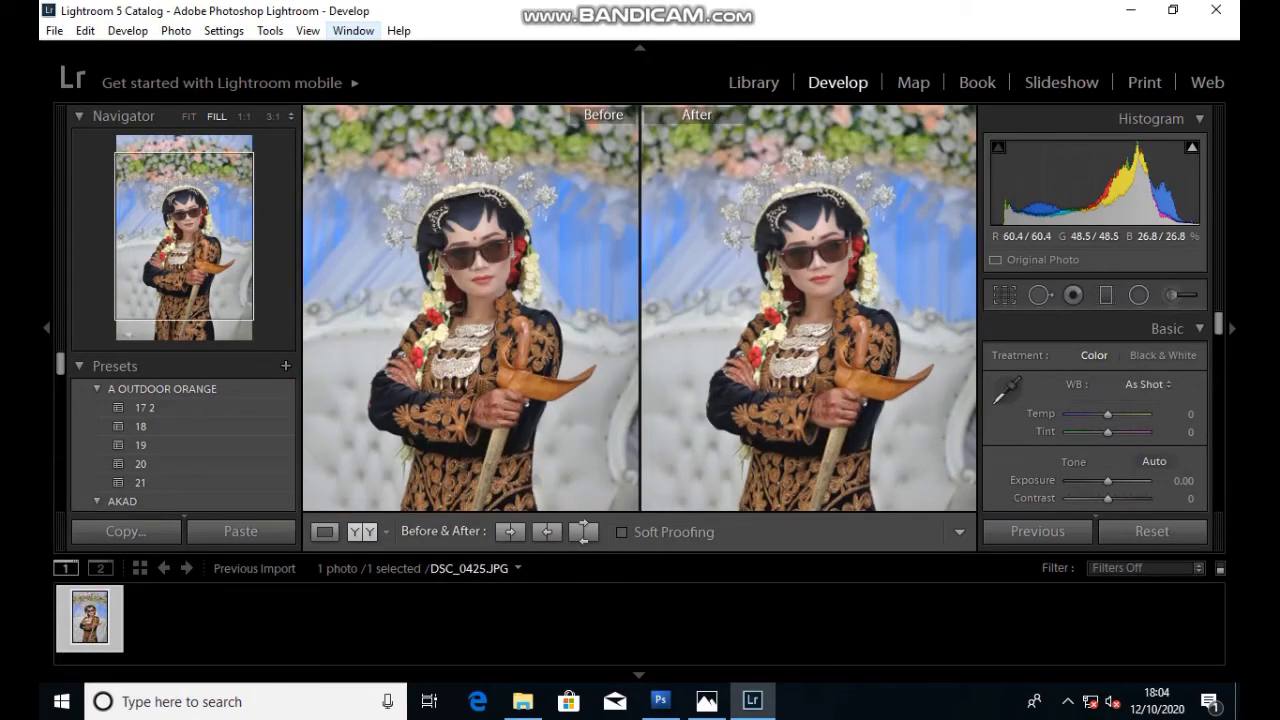
{"action": "scroll", "coordinate": [640, 308], "scroll_direction": "down", "scroll_amount": 2}
{"action": "scroll", "coordinate": [640, 308], "scroll_direction": "up", "scroll_amount": 3}
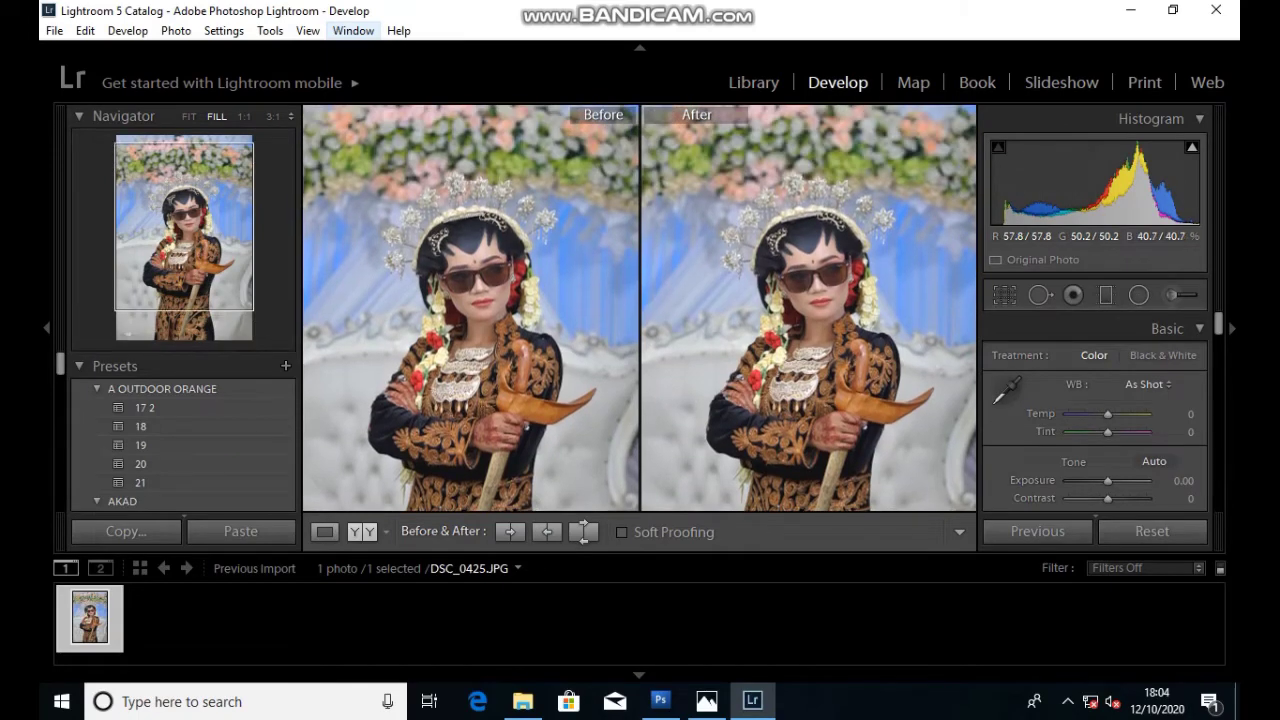
{"action": "scroll", "coordinate": [640, 308], "scroll_direction": "down", "scroll_amount": 1}
{"action": "scroll", "coordinate": [640, 308], "scroll_direction": "down", "scroll_amount": 1}
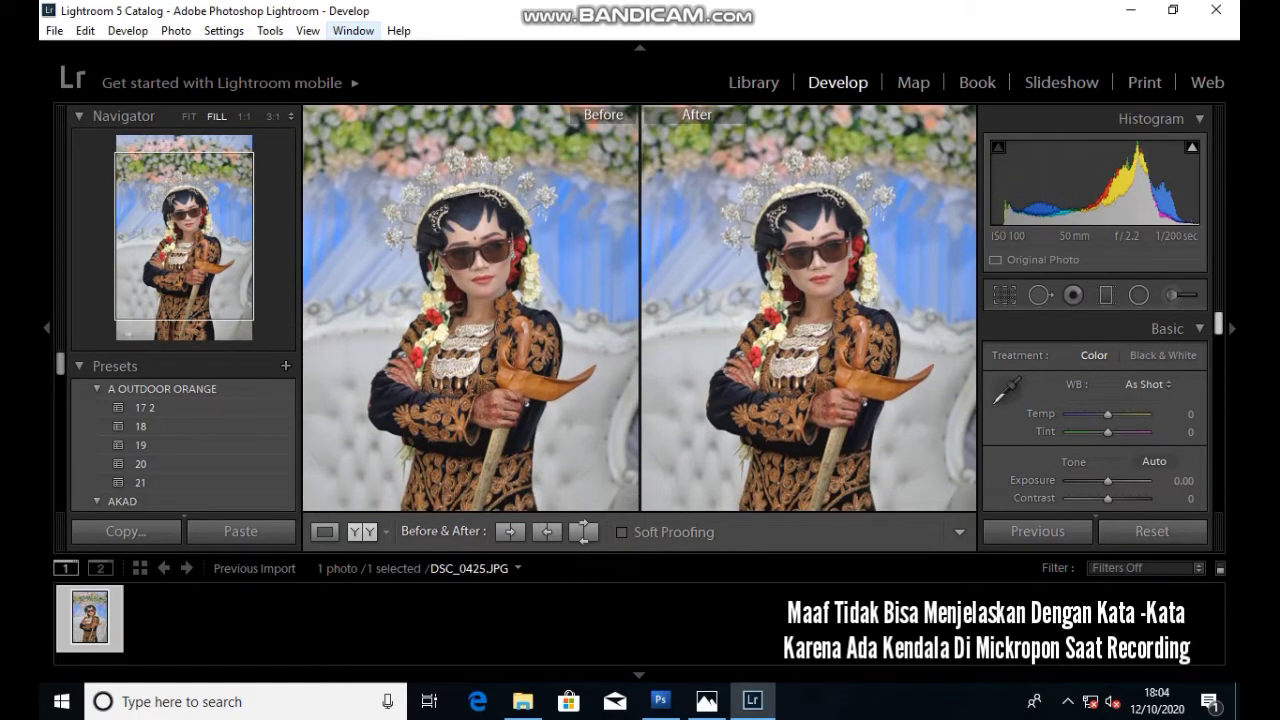
{"action": "scroll", "coordinate": [1095, 412], "scroll_direction": "down", "scroll_amount": 1}
{"action": "scroll", "coordinate": [1095, 412], "scroll_direction": "down", "scroll_amount": 1}
{"action": "scroll", "coordinate": [1095, 412], "scroll_direction": "down", "scroll_amount": 1}
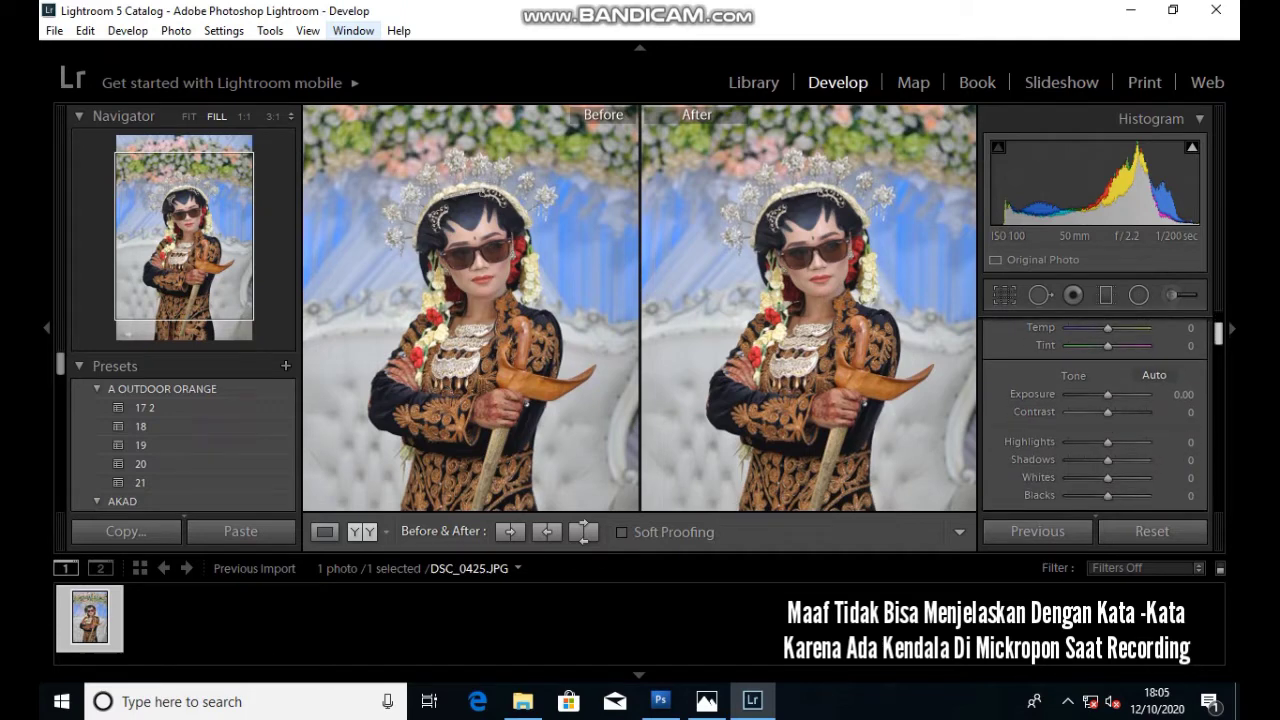
{"action": "scroll", "coordinate": [1100, 430], "scroll_direction": "up", "scroll_amount": 1}
{"action": "scroll", "coordinate": [1100, 430], "scroll_direction": "up", "scroll_amount": 1}
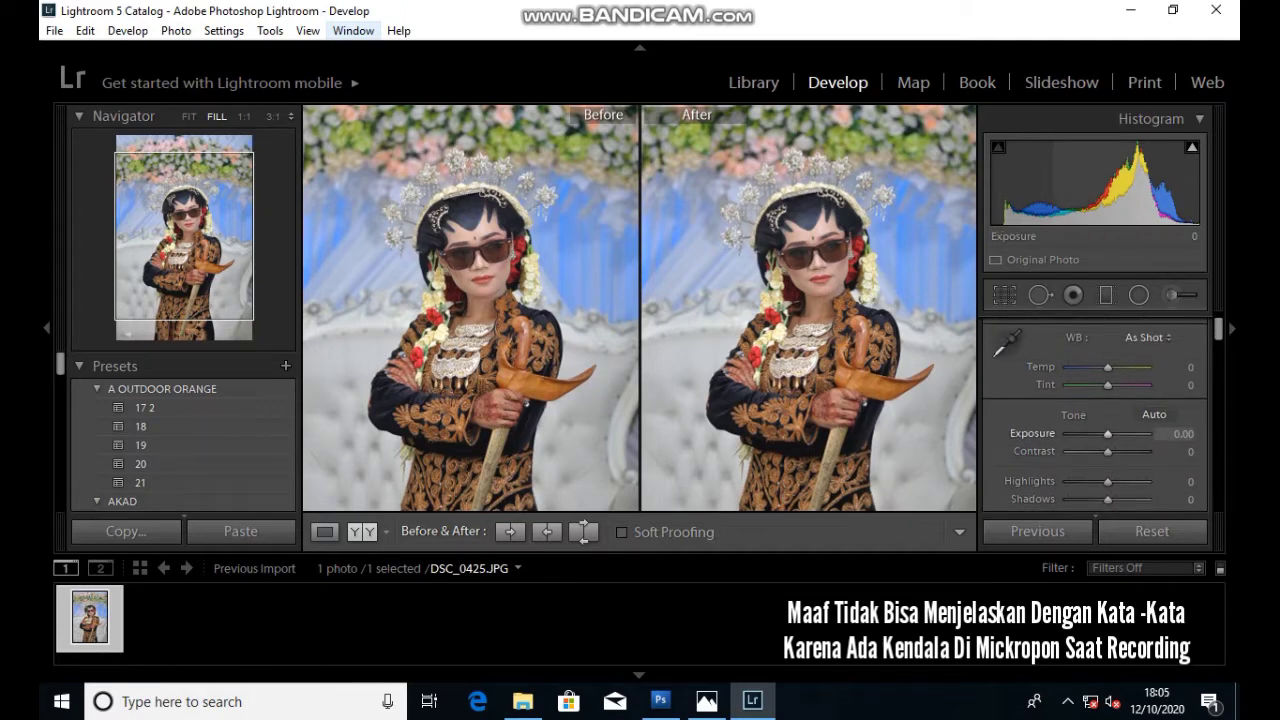
- Raise the portrait's Exposure to +0.30
{"action": "left_click_drag", "start_coordinate": [1175, 433], "coordinate": [1185, 433]}
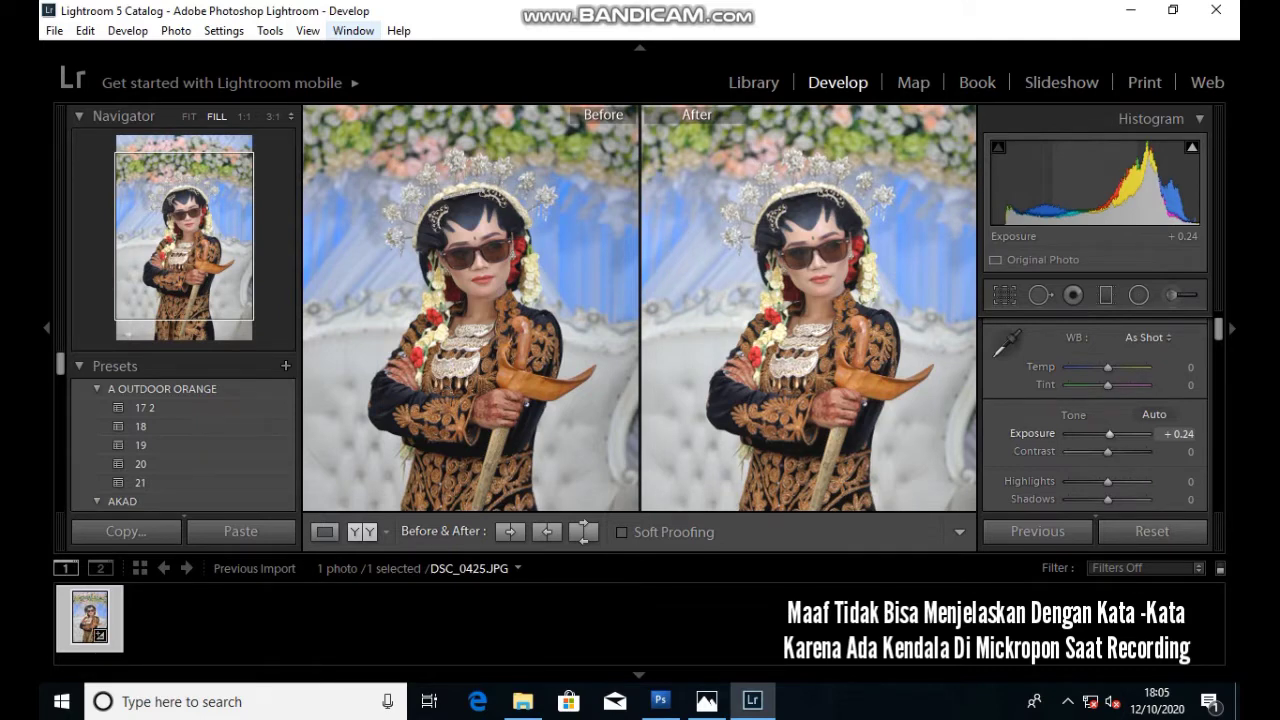
{"action": "left_click_drag", "start_coordinate": [1095, 180], "coordinate": [1110, 180]}
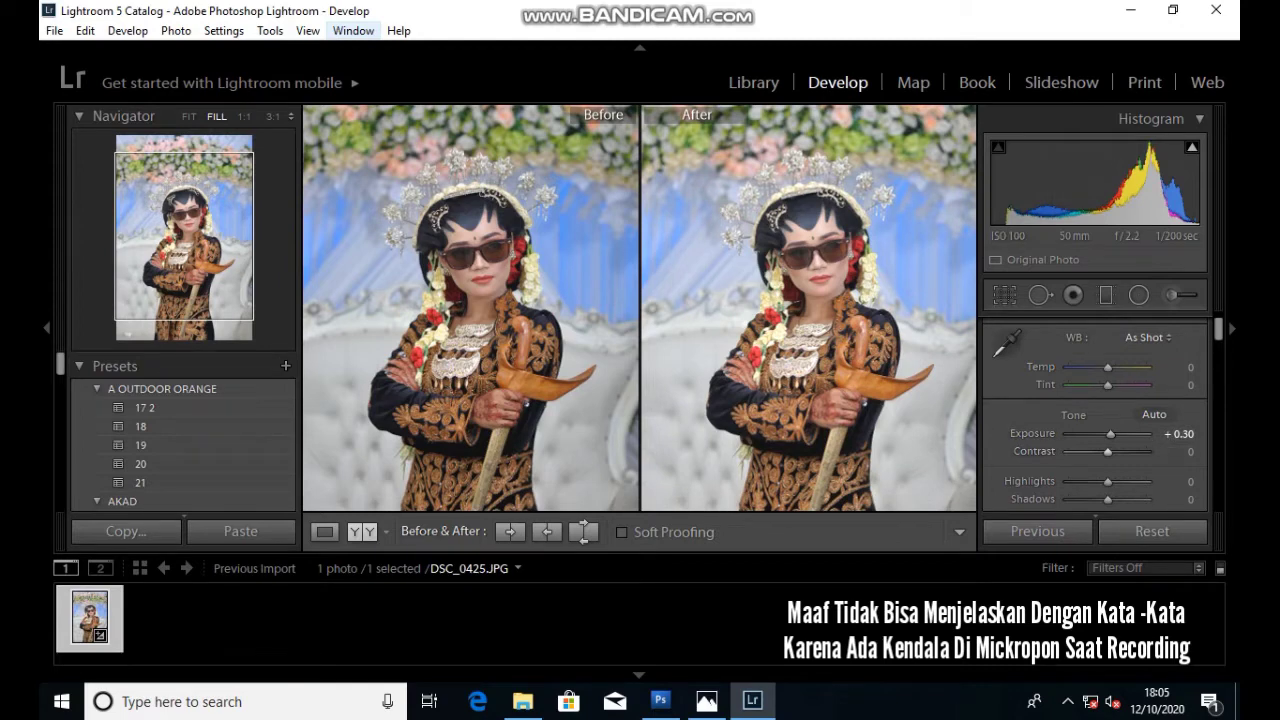
{"action": "scroll", "coordinate": [1095, 420], "scroll_direction": "down", "scroll_amount": 2}
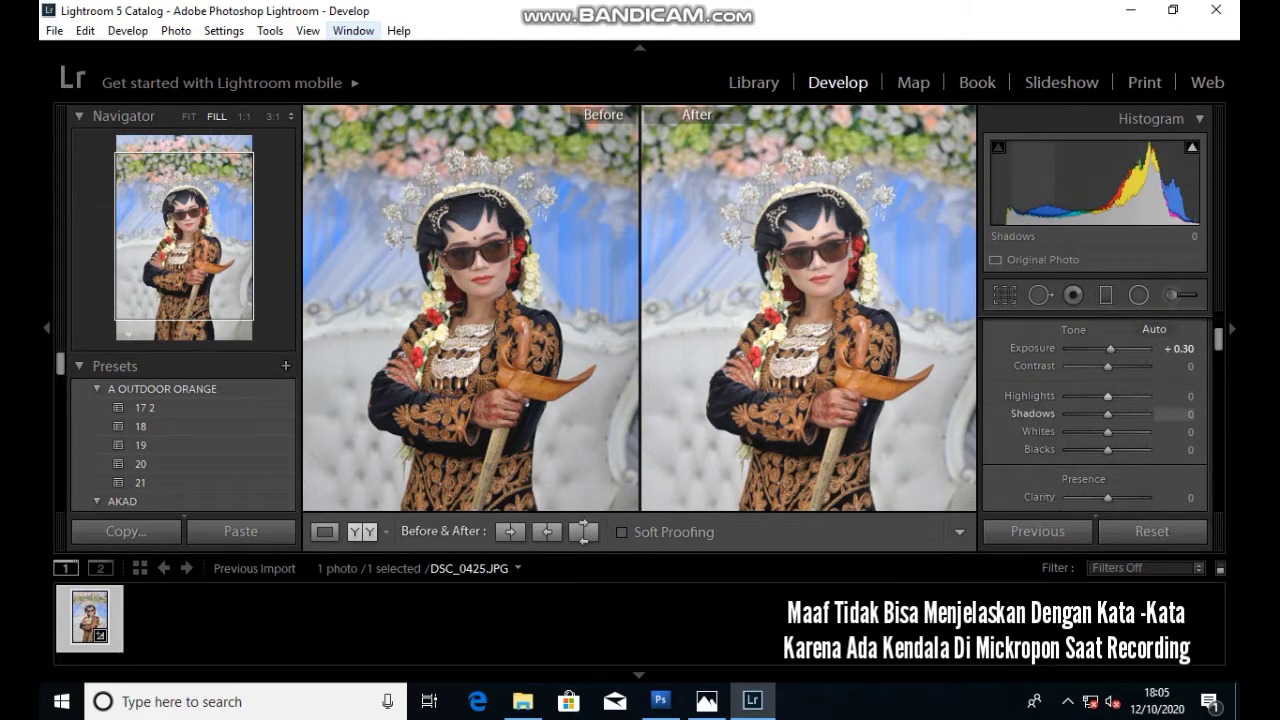
- Set Highlights +14, Shadows −7, Whites +17 and Blacks −40, checking the face at 1:1
{"action": "key", "text": "Down"}
{"action": "key", "text": "Down"}
{"action": "key", "text": "Down"}
{"action": "key", "text": "Down"}
{"action": "key", "text": "Down"}
{"action": "key", "text": "Up"}
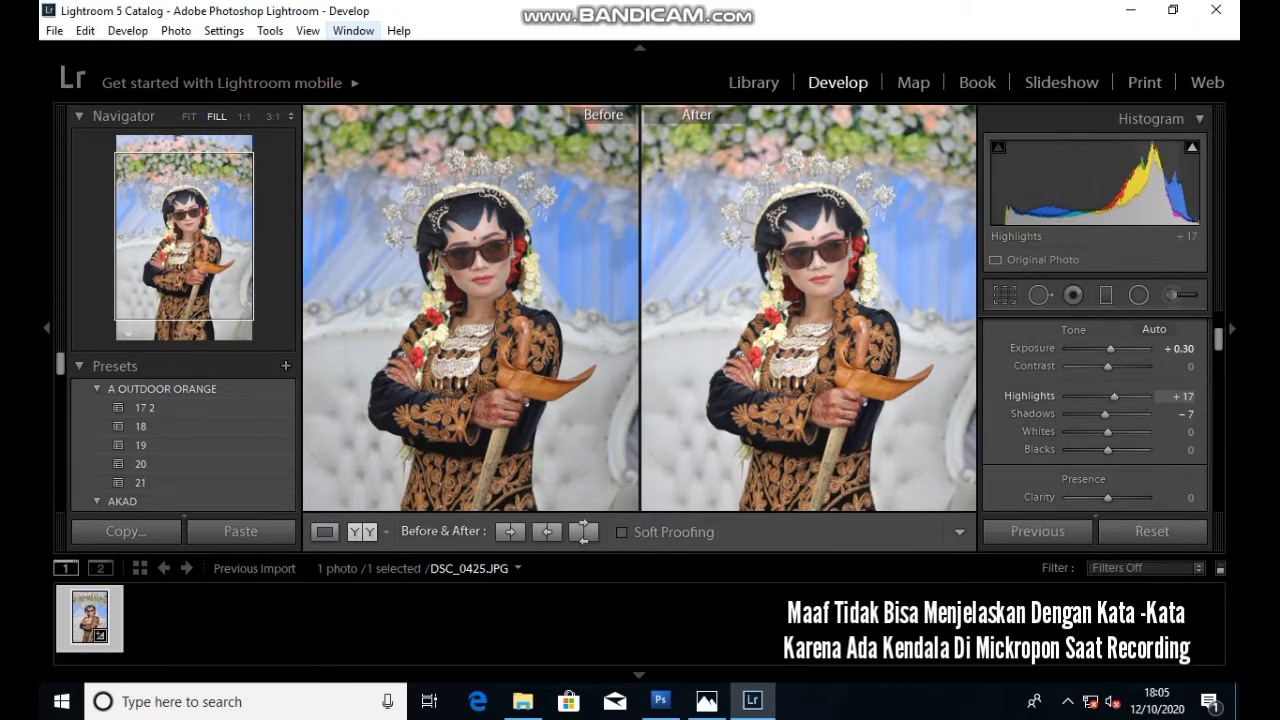
{"action": "key", "text": "Up"}
{"action": "key", "text": "Up"}
{"action": "key", "text": "period"}
{"action": "key", "text": "period"}
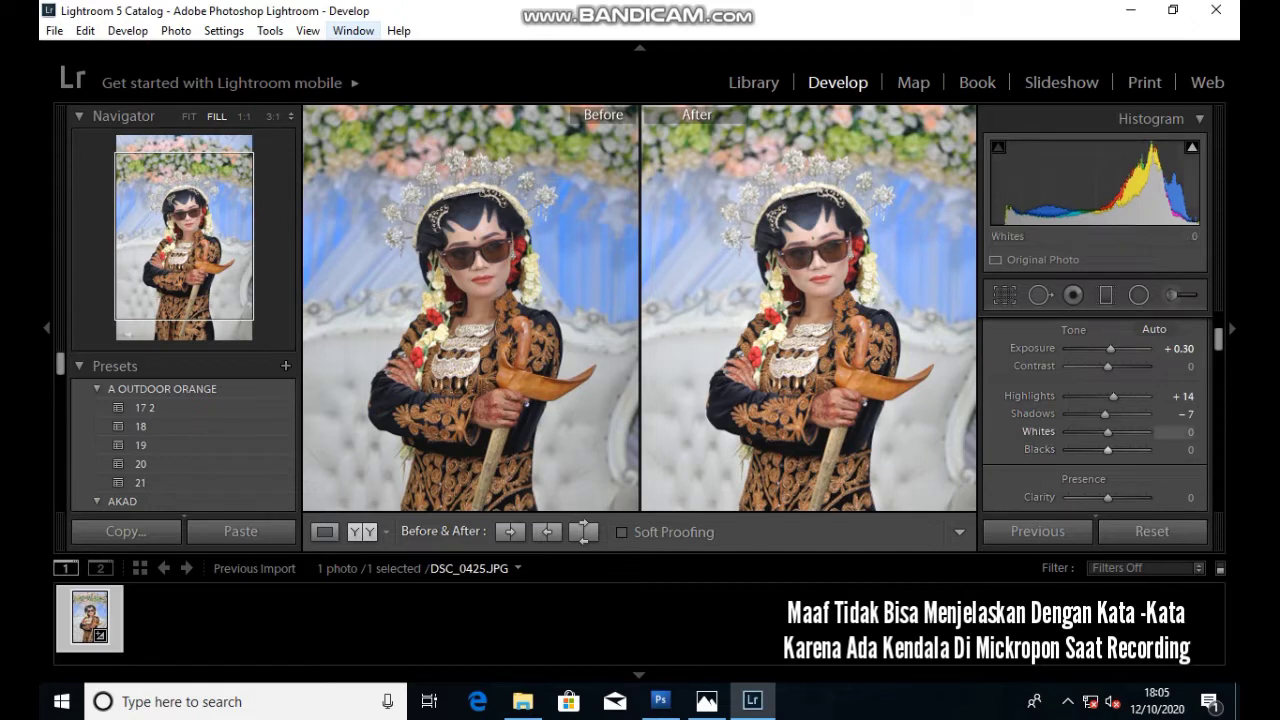
{"action": "key", "text": "Up"}
{"action": "key", "text": "period"}
{"action": "key", "text": "Up"}
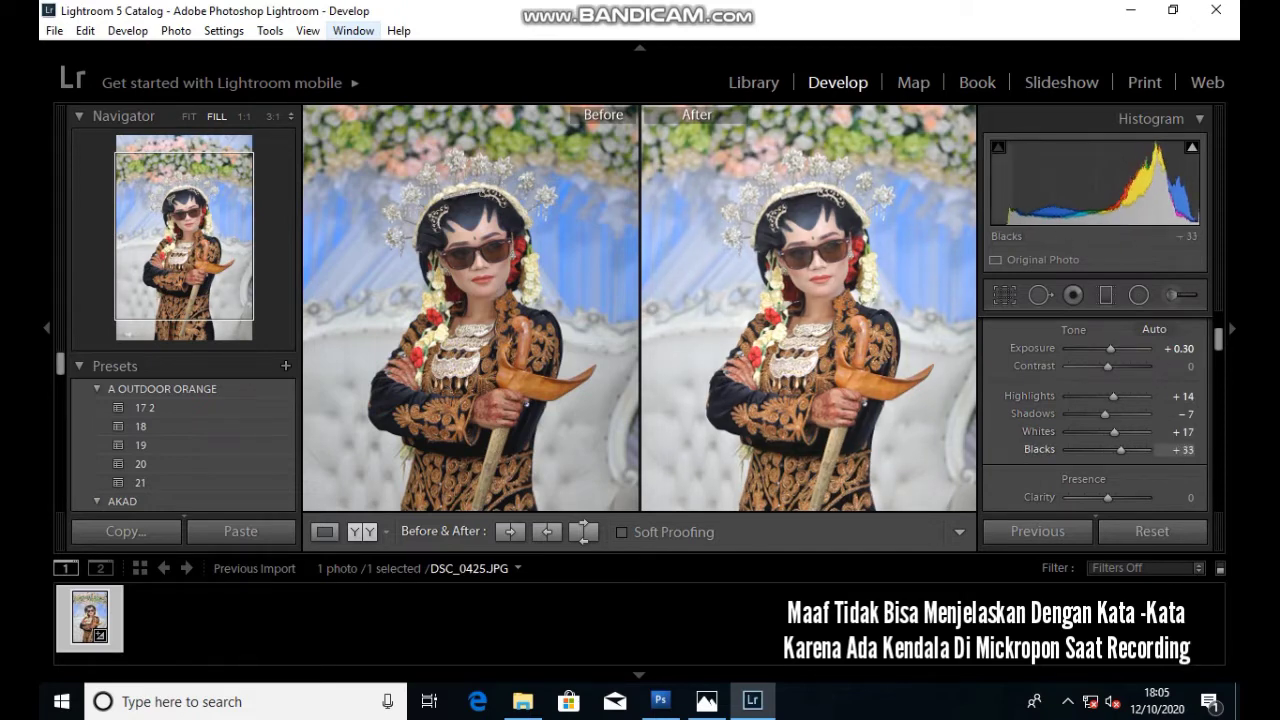
{"action": "key", "text": "Up"}
{"action": "key", "text": "Up"}
{"action": "key", "text": "Down"}
{"action": "key", "text": "Down"}
{"action": "key", "text": "Down"}
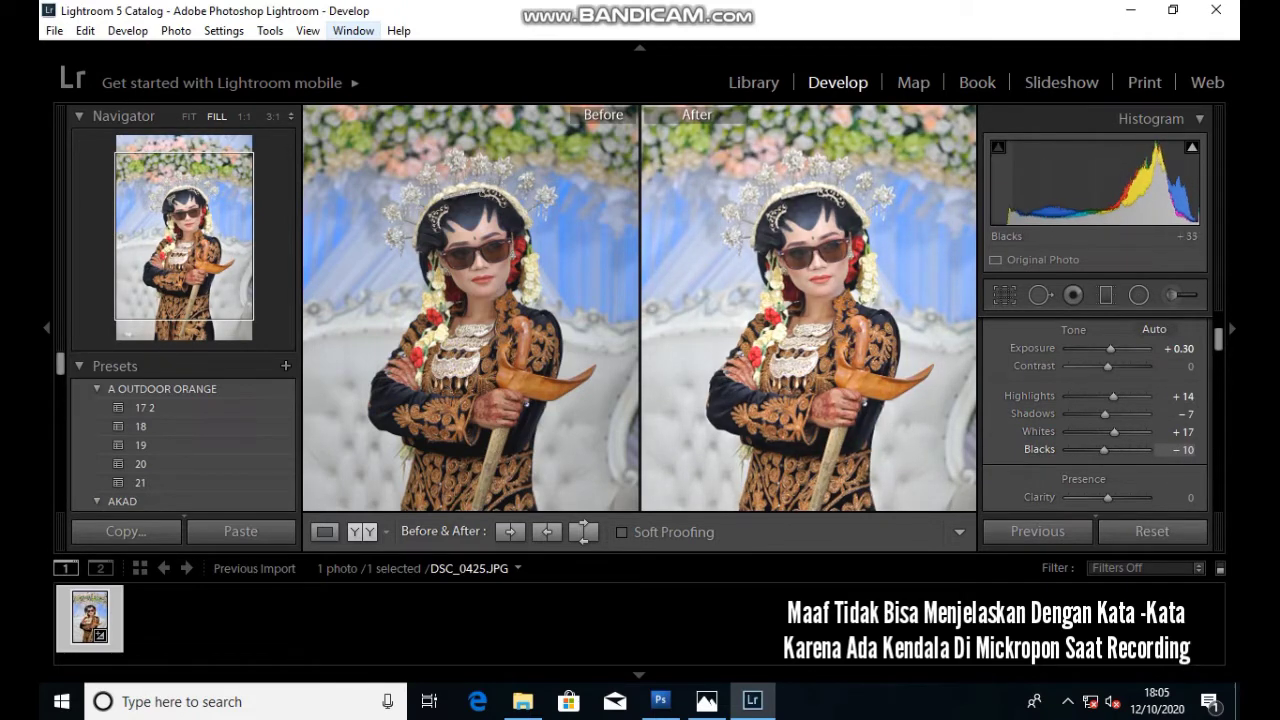
{"action": "key", "text": "Down"}
{"action": "key", "text": "Down"}
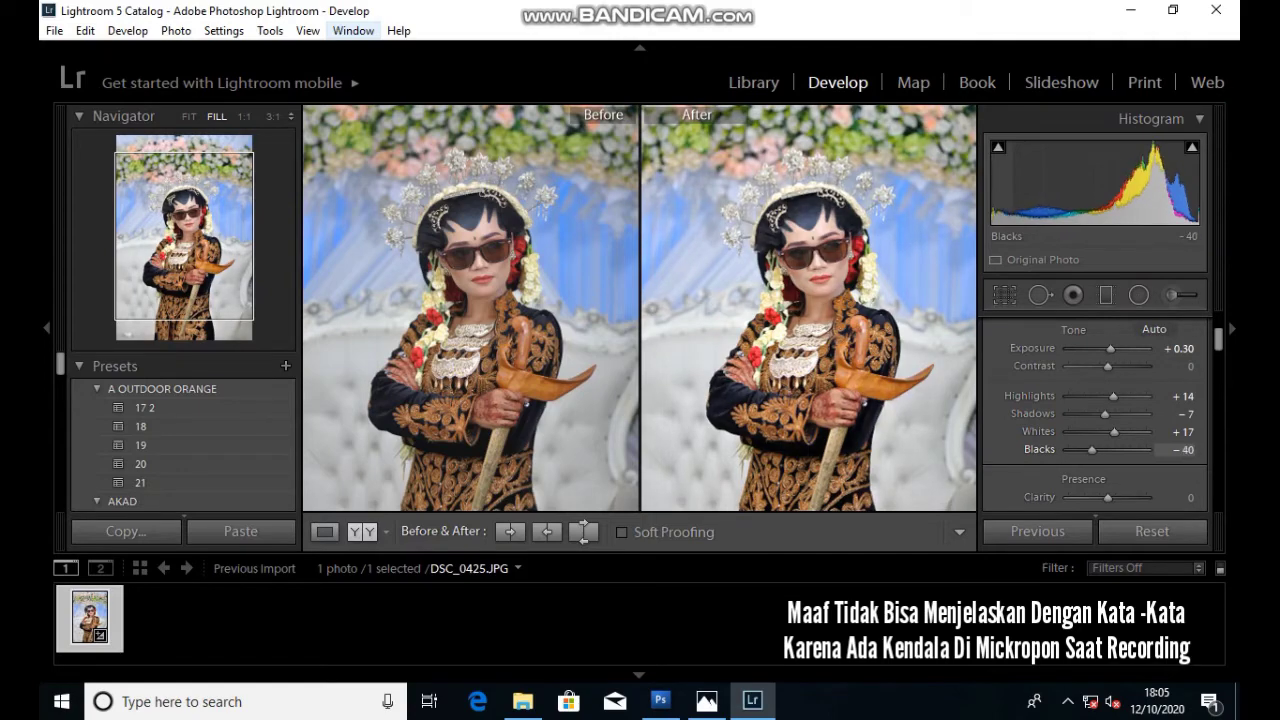
{"action": "left_click", "coordinate": [808, 290]}
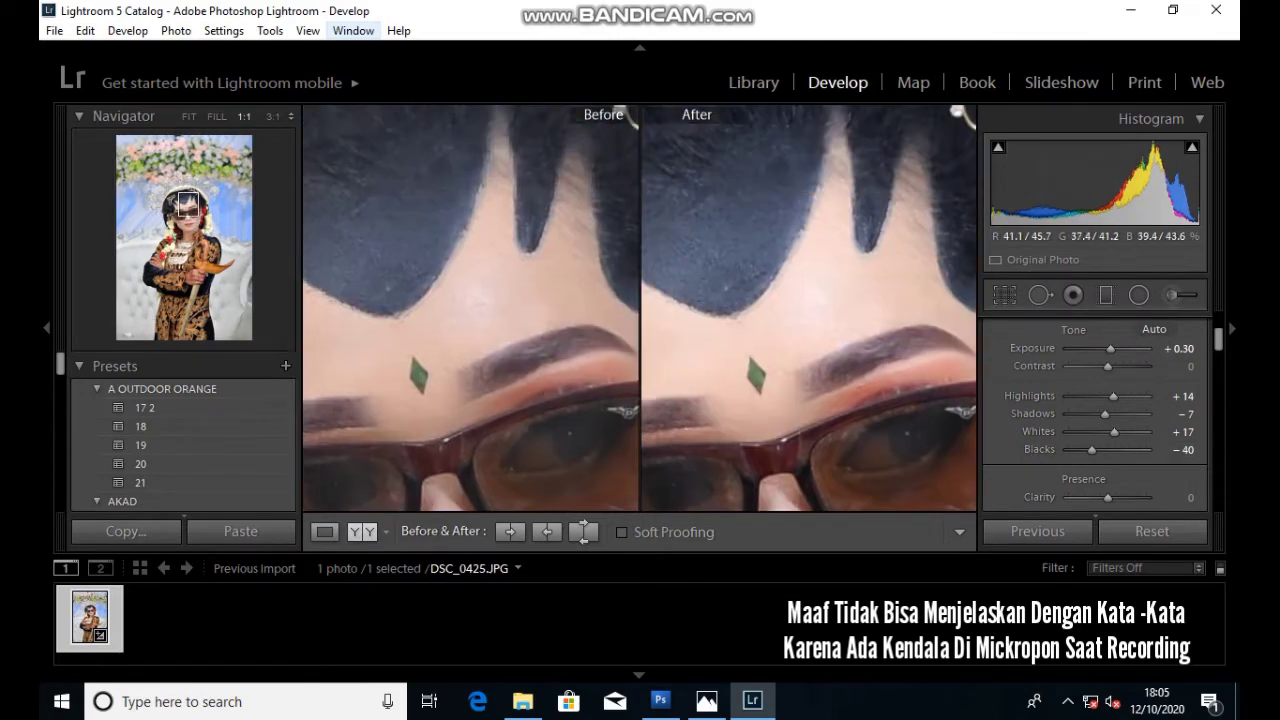
{"action": "key", "text": "z"}
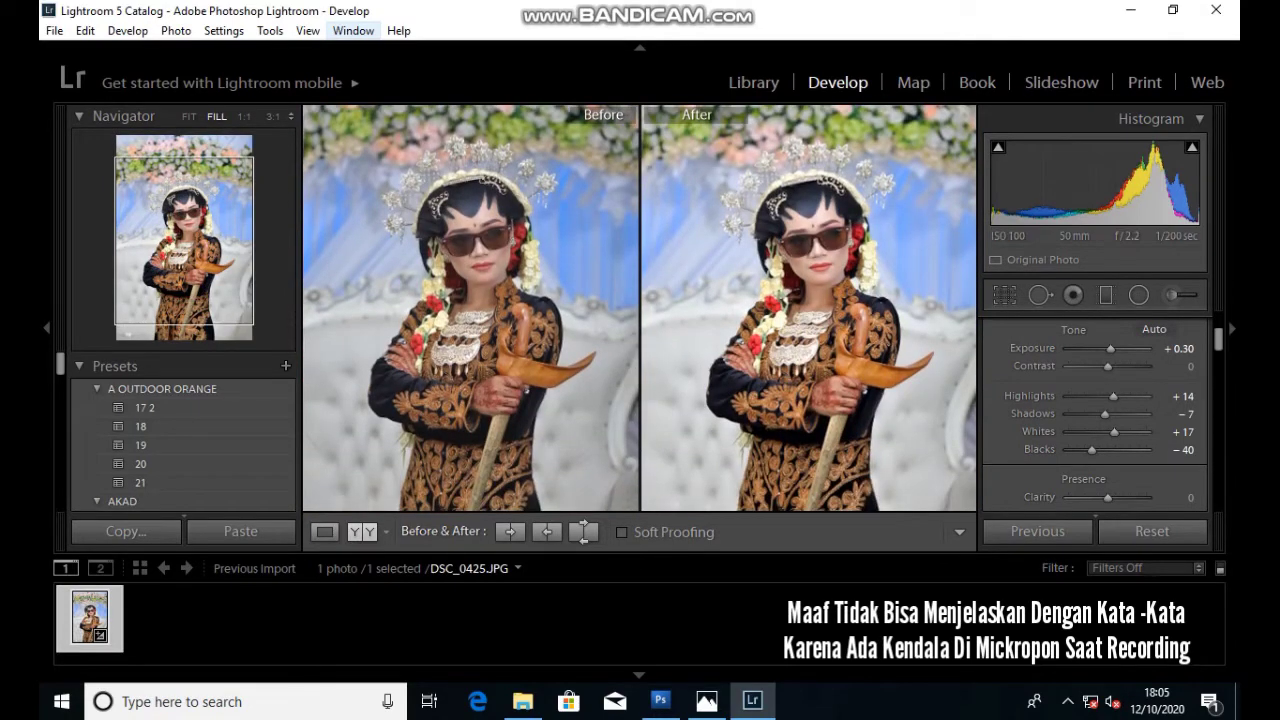
- Show the Orange sliders in the HSL/Color panel
{"action": "scroll", "coordinate": [1095, 415], "scroll_direction": "down", "scroll_amount": 5}
{"action": "scroll", "coordinate": [1095, 415], "scroll_direction": "down", "scroll_amount": 3}
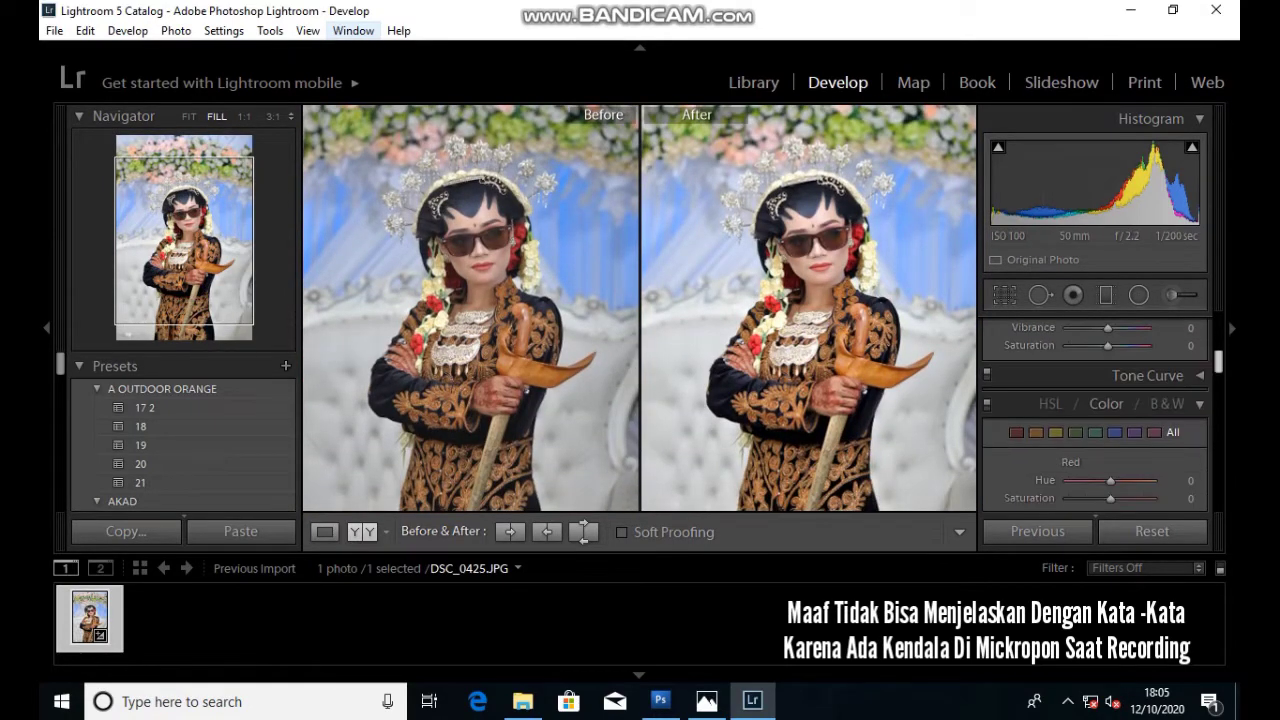
{"action": "scroll", "coordinate": [1095, 415], "scroll_direction": "down", "scroll_amount": 2}
{"action": "scroll", "coordinate": [1095, 415], "scroll_direction": "up", "scroll_amount": 1}
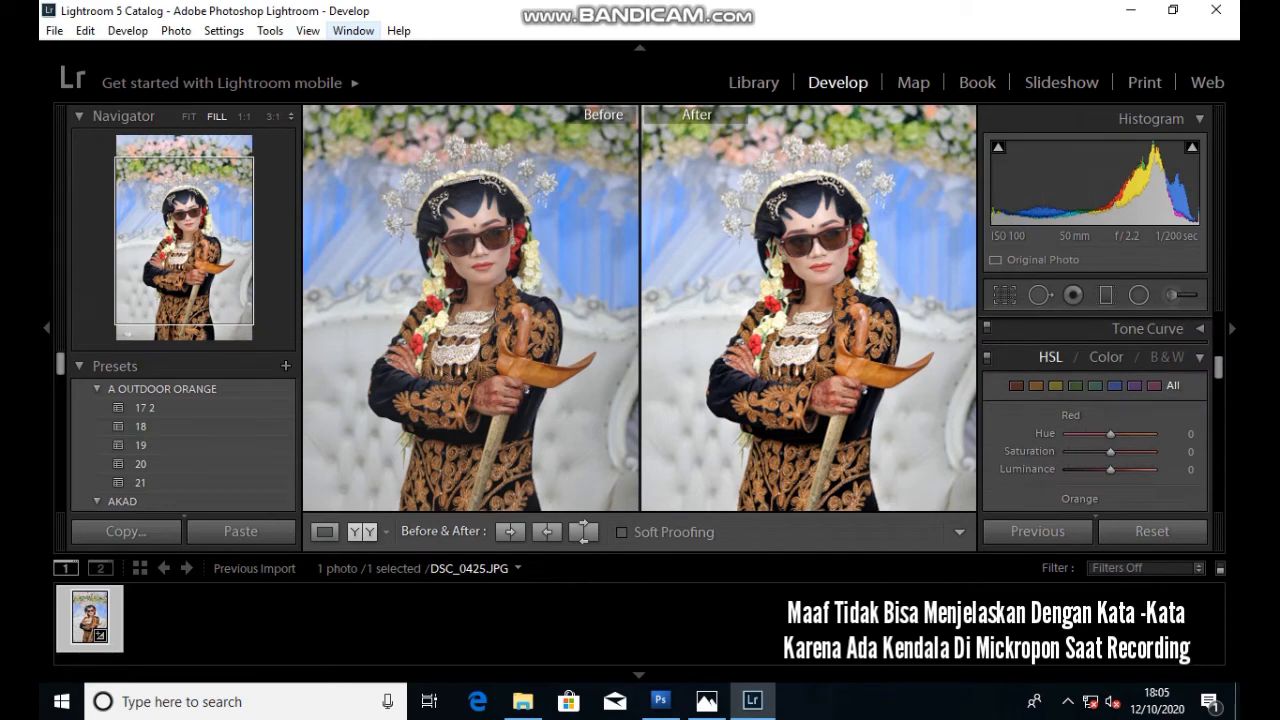
{"action": "left_click", "coordinate": [1050, 357]}
{"action": "left_click", "coordinate": [1106, 357]}
{"action": "left_click", "coordinate": [1036, 385]}
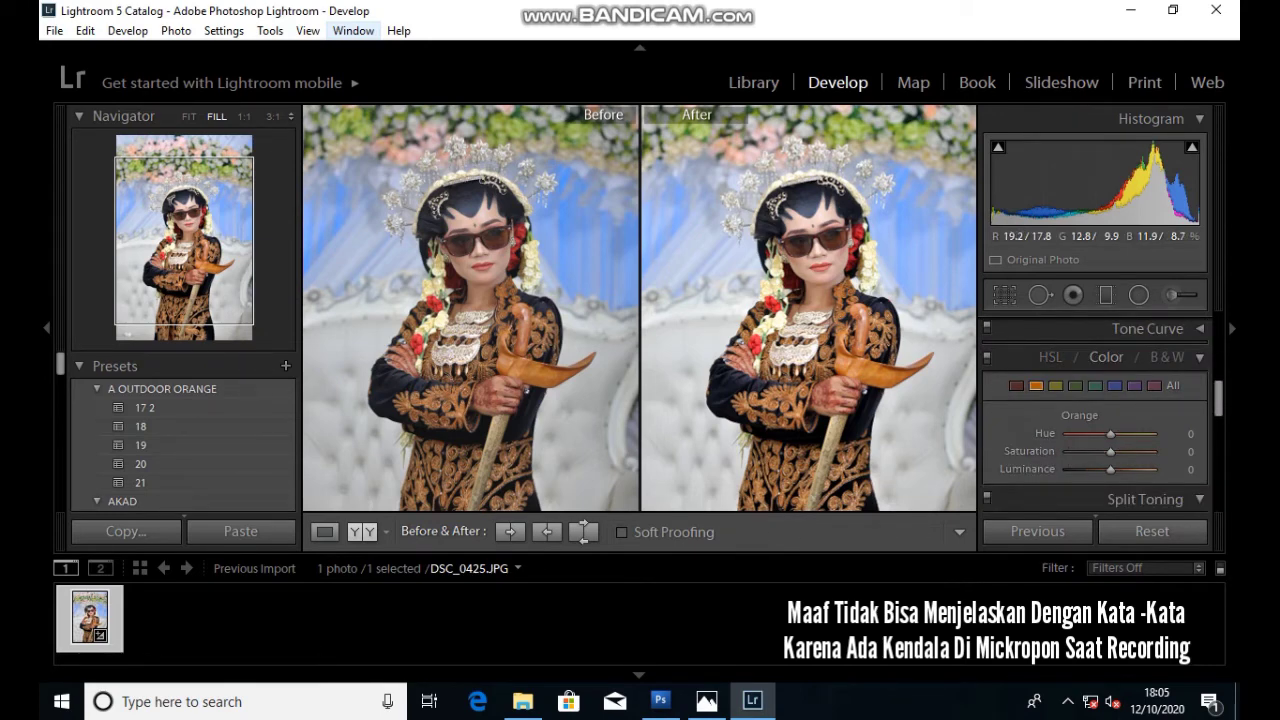
- Set Orange to Hue −9, Saturation +22 and Luminance +29
{"action": "left_click_drag", "start_coordinate": [955, 460], "coordinate": [955, 510]}
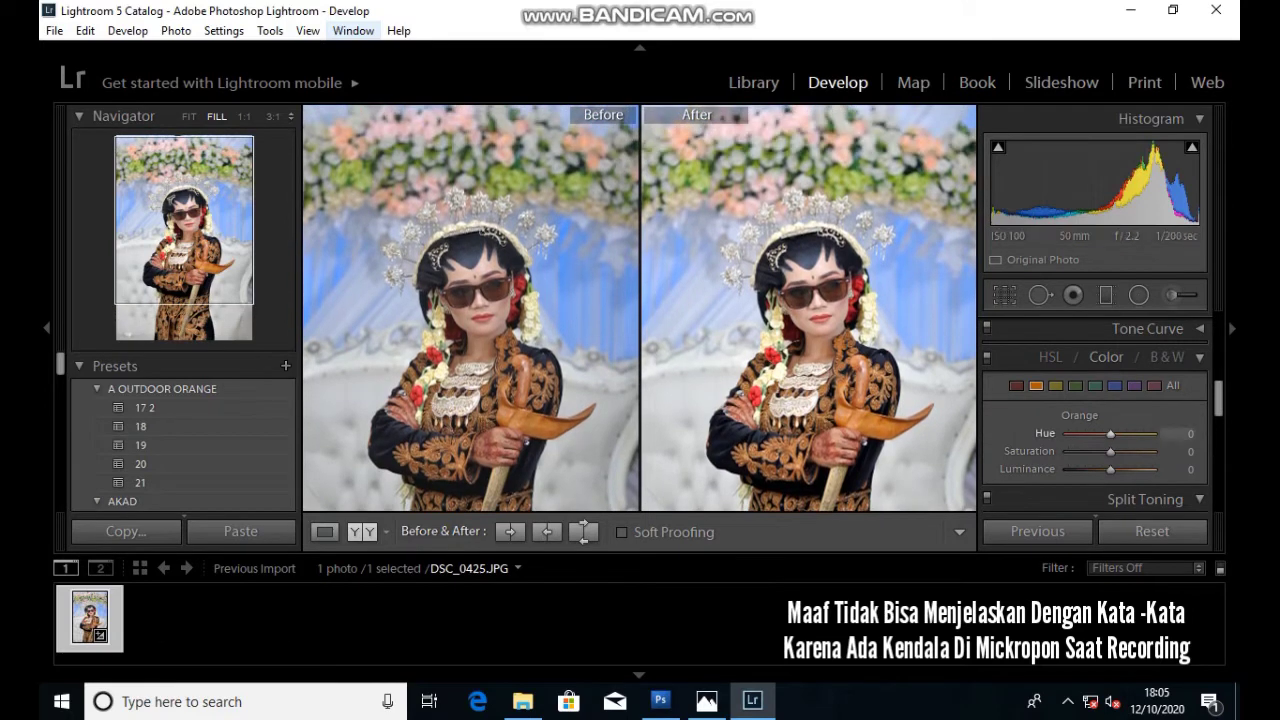
{"action": "left_click_drag", "start_coordinate": [1088, 451], "coordinate": [1115, 451]}
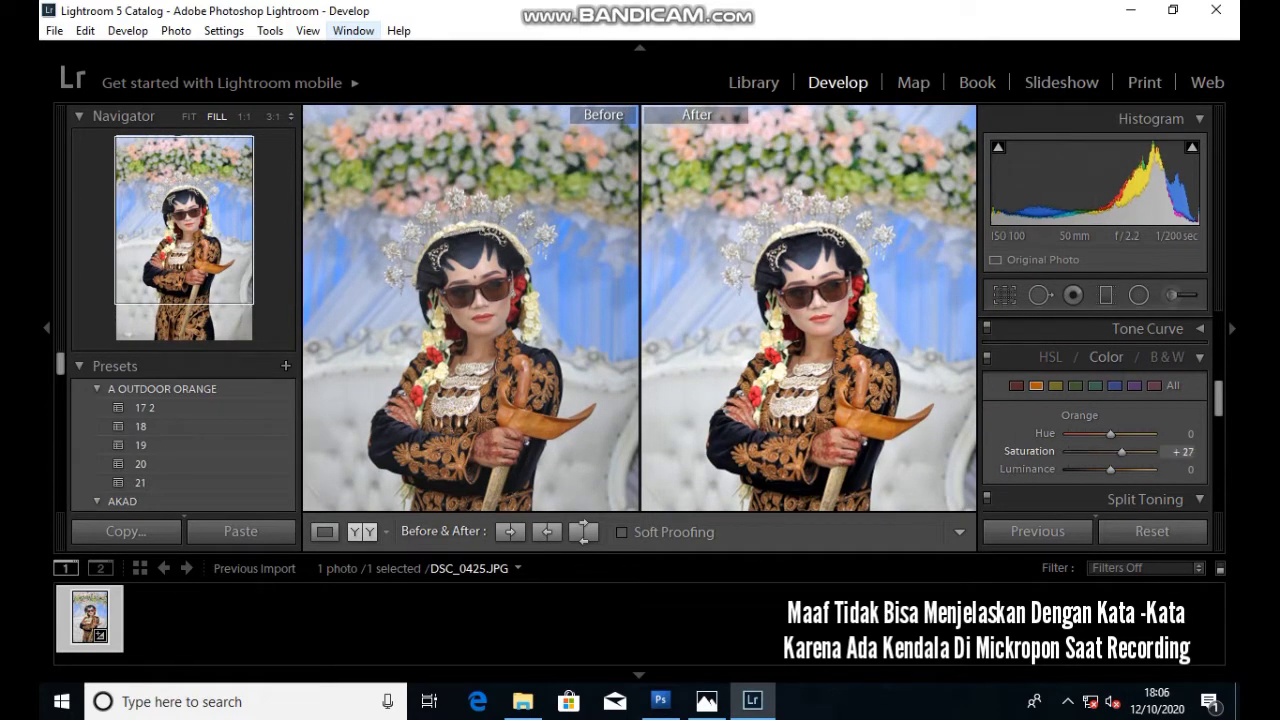
{"action": "left_click_drag", "start_coordinate": [1121, 451], "coordinate": [1102, 433]}
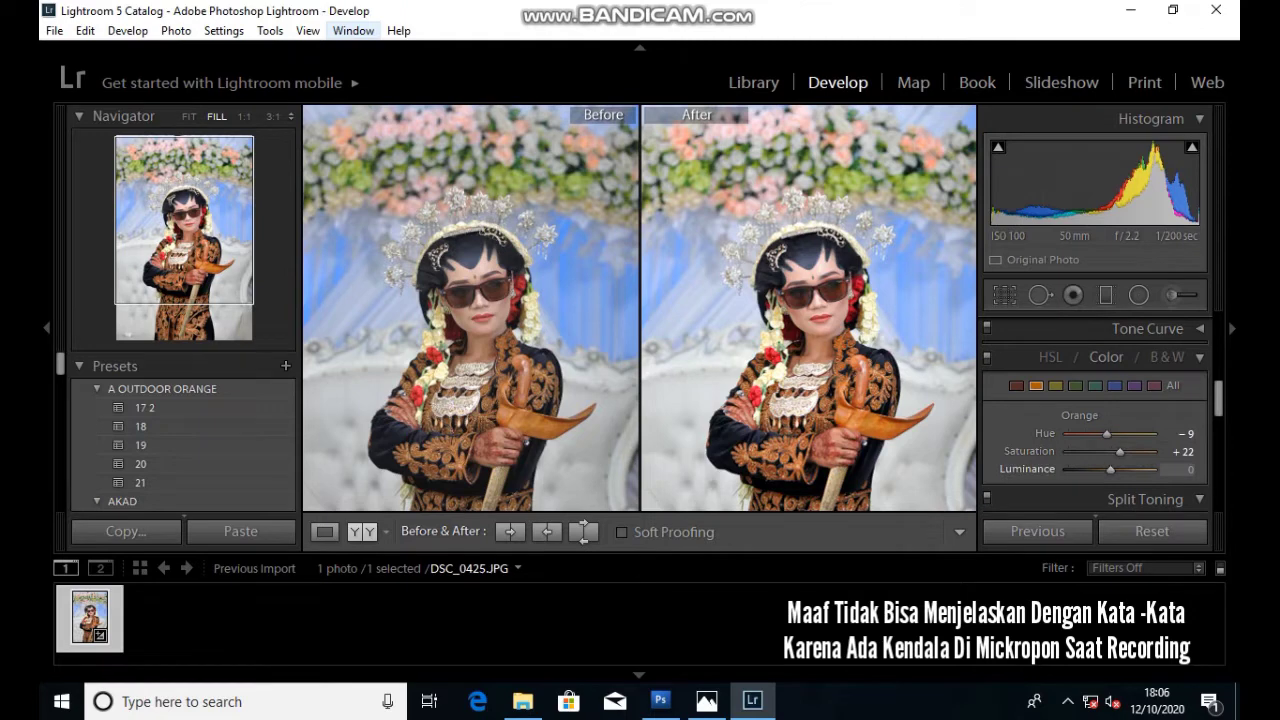
{"action": "mouse_move", "coordinate": [1110, 469]}
{"action": "left_mouse_down"}
{"action": "mouse_move", "coordinate": [1082, 469]}
{"action": "mouse_move", "coordinate": [1123, 469]}
{"action": "left_mouse_up"}
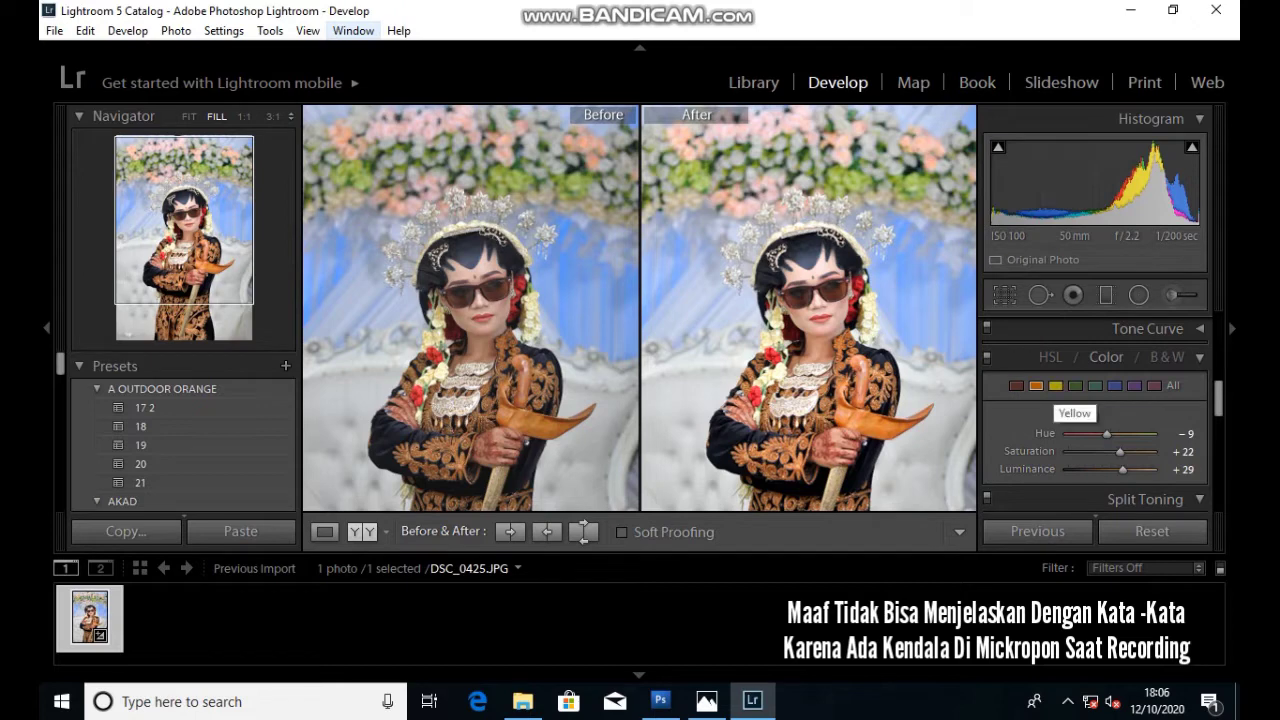
- Set Yellow to Hue −18, Saturation +24 and Luminance +7, checking the face at 1:1
{"action": "left_click", "coordinate": [1055, 385]}
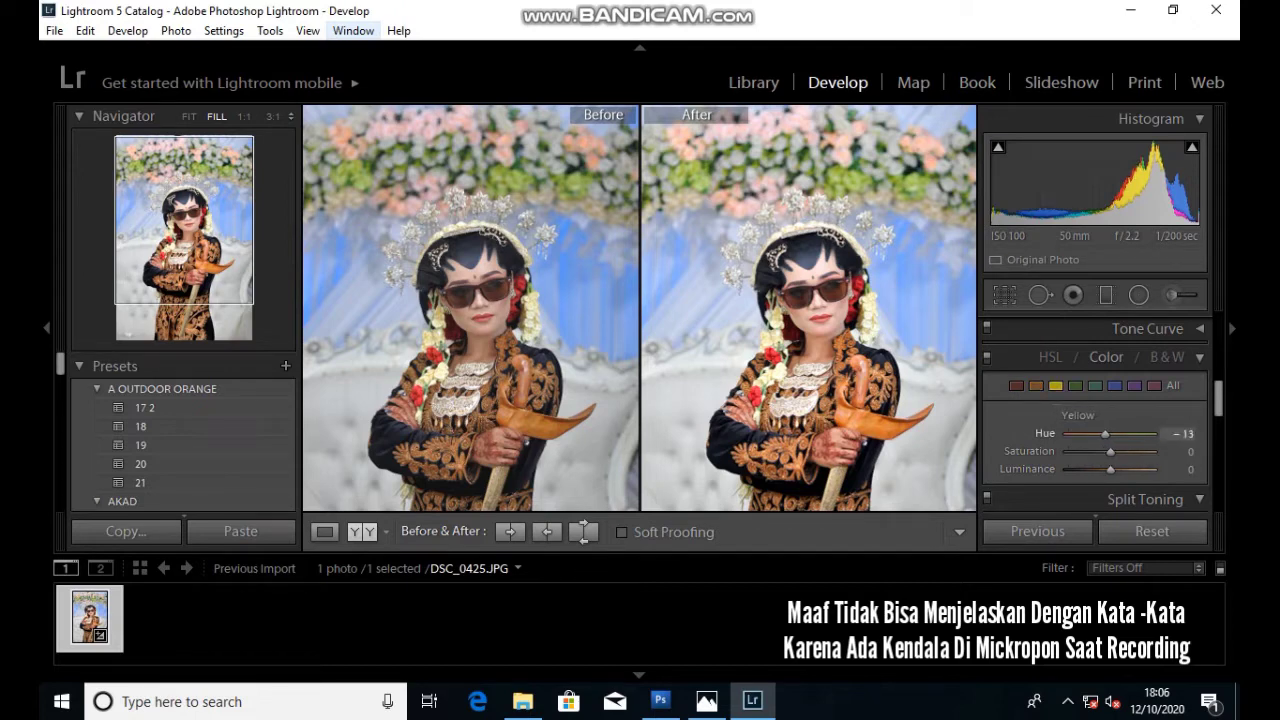
{"action": "mouse_move", "coordinate": [1110, 451]}
{"action": "left_mouse_down"}
{"action": "mouse_move", "coordinate": [1096, 469]}
{"action": "mouse_move", "coordinate": [1119, 469]}
{"action": "left_mouse_up"}
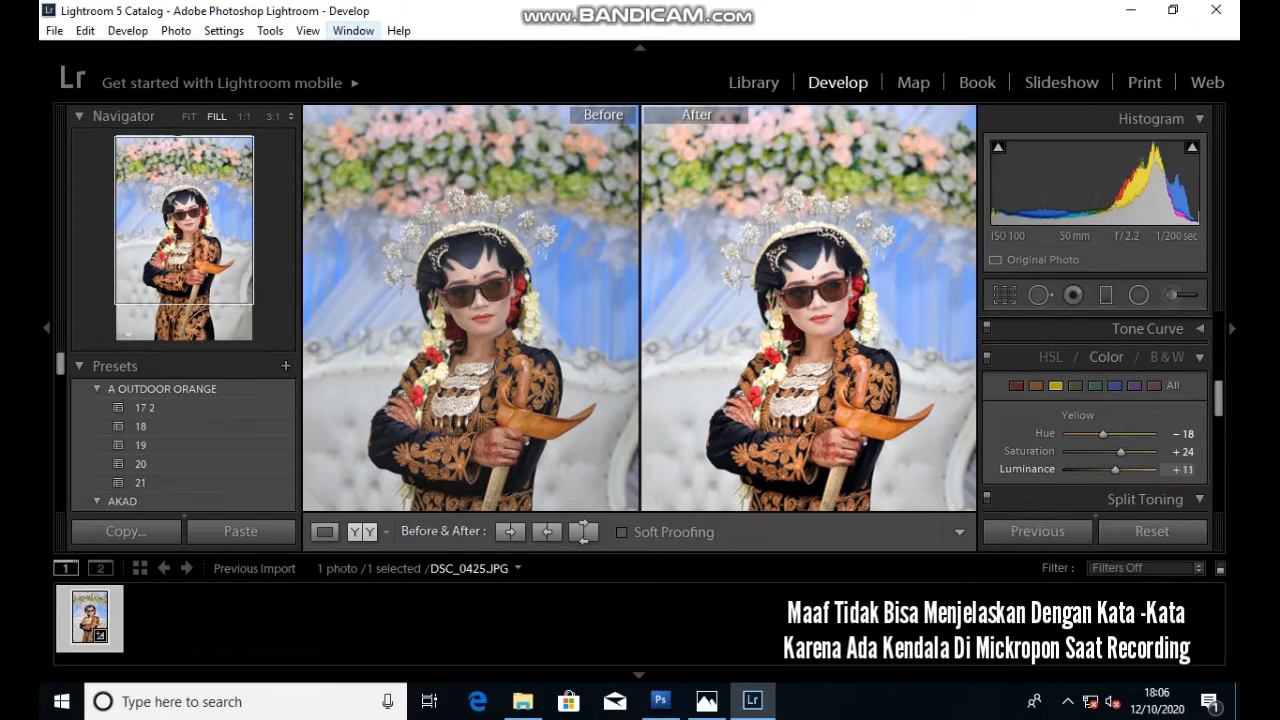
{"action": "left_click", "coordinate": [812, 275]}
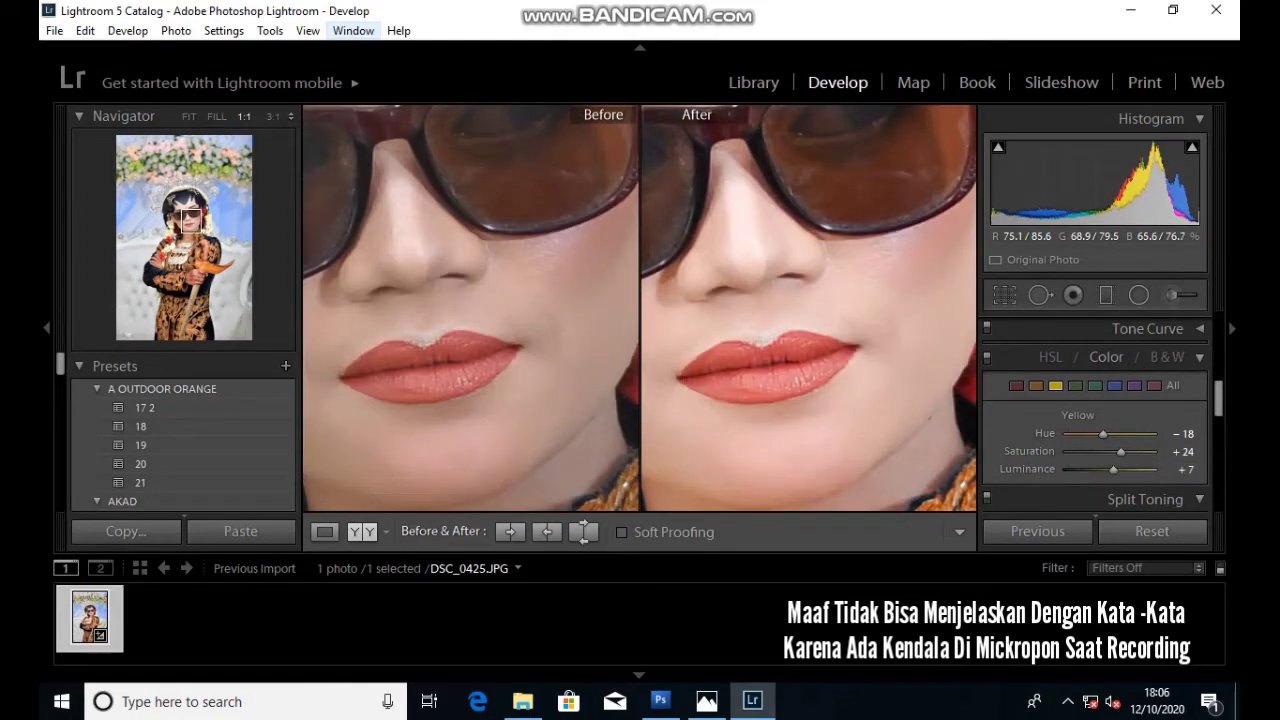
{"action": "mouse_move", "coordinate": [812, 275]}
{"action": "left_mouse_down"}
{"action": "mouse_move", "coordinate": [812, 425]}
{"action": "mouse_move", "coordinate": [812, 389]}
{"action": "left_mouse_up"}
{"action": "left_click", "coordinate": [812, 420]}
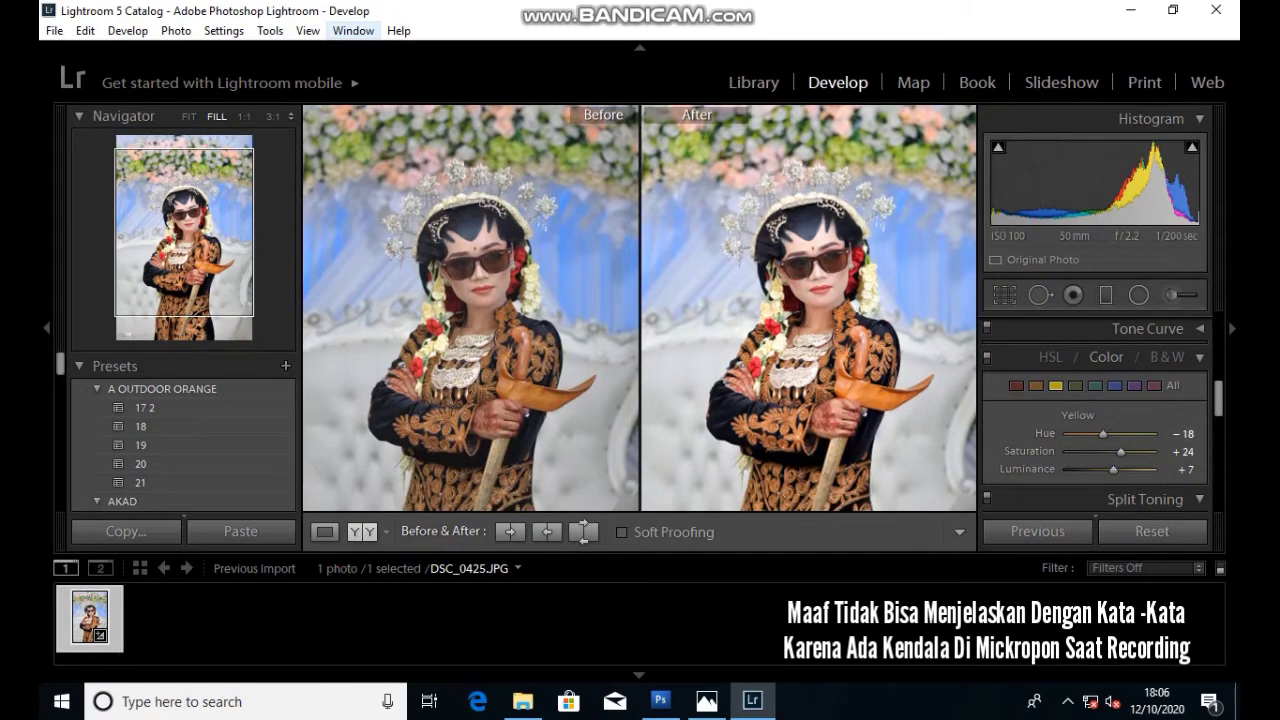
{"action": "scroll", "coordinate": [1100, 420], "scroll_direction": "down", "scroll_amount": 2}
{"action": "scroll", "coordinate": [1100, 420], "scroll_direction": "up", "scroll_amount": 1}
{"action": "scroll", "coordinate": [1100, 420], "scroll_direction": "up", "scroll_amount": 2}
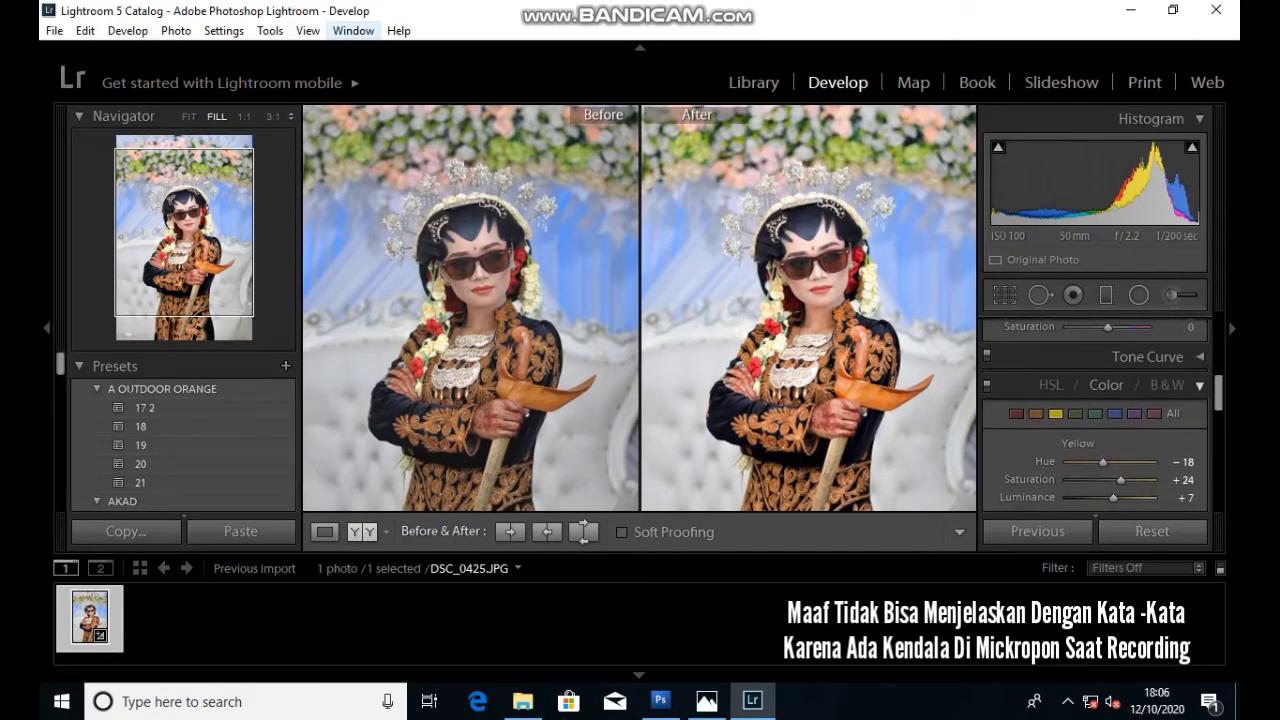
- Desaturate Green to −67 and reset Green Luminance to 0
{"action": "left_click", "coordinate": [1076, 413]}
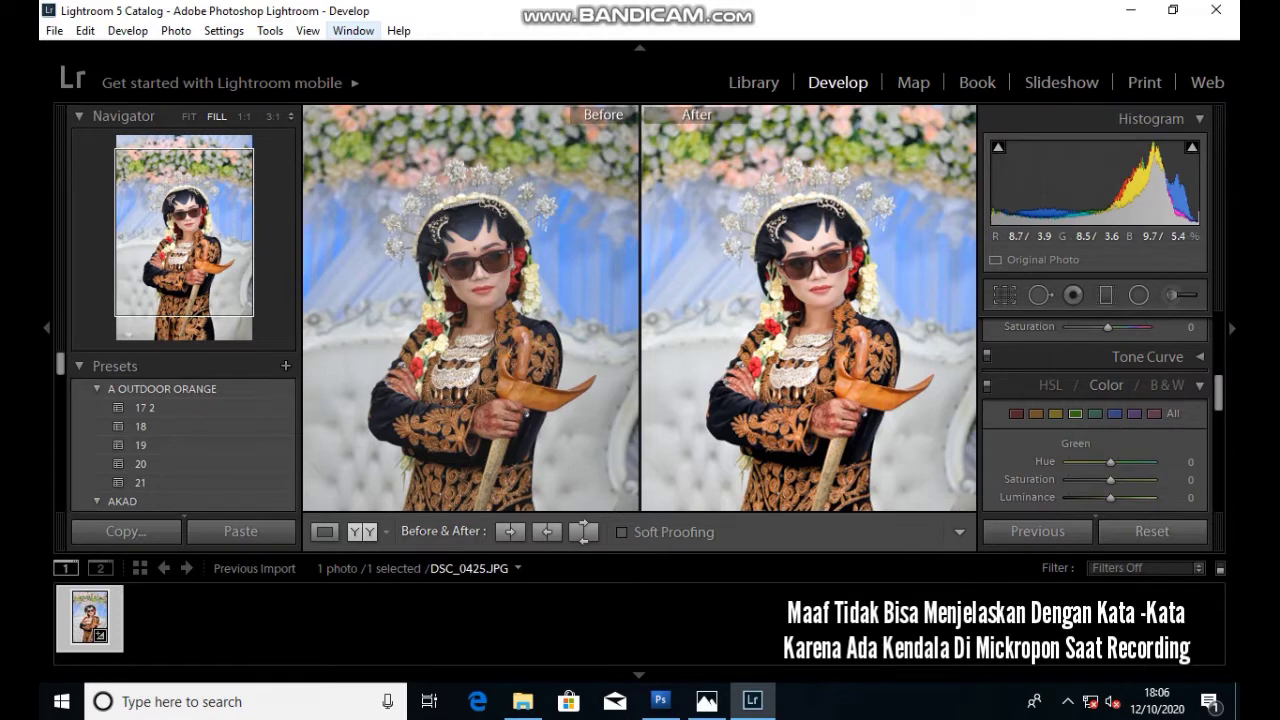
{"action": "left_click_drag", "start_coordinate": [956, 400], "coordinate": [956, 434]}
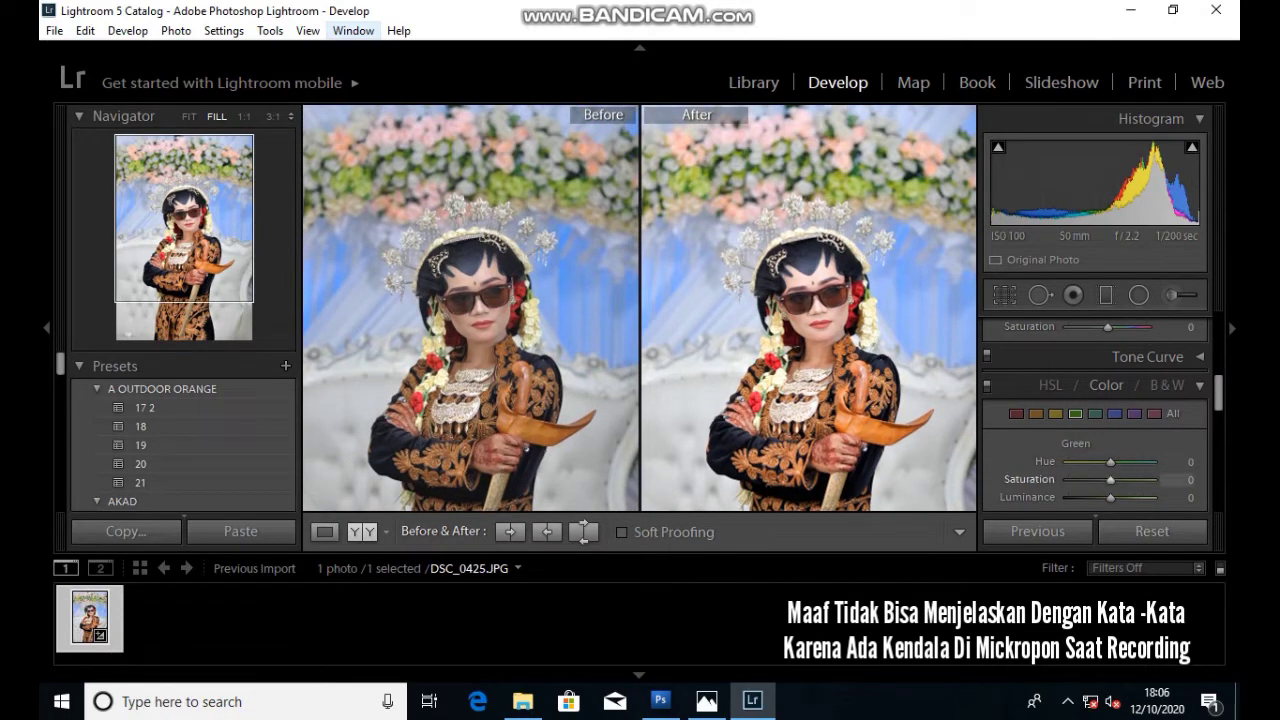
{"action": "left_click_drag", "start_coordinate": [1101, 480], "coordinate": [1068, 480]}
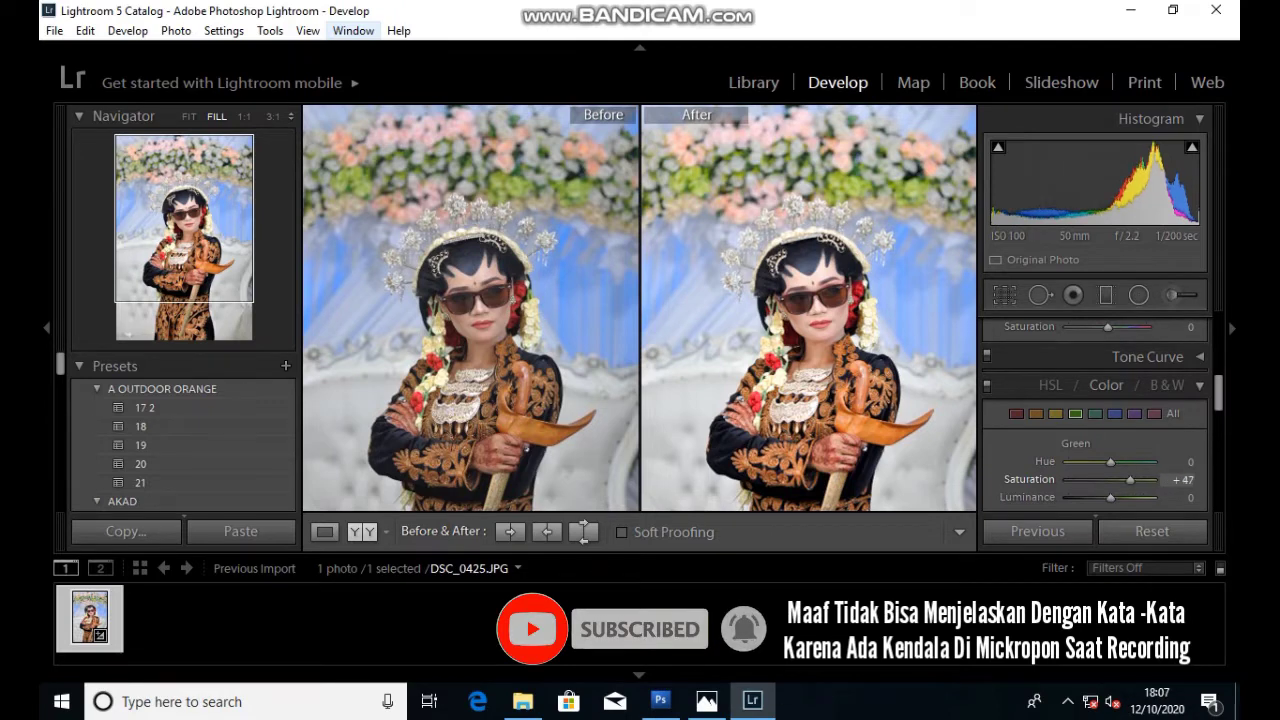
{"action": "left_click_drag", "start_coordinate": [1130, 480], "coordinate": [1078, 480]}
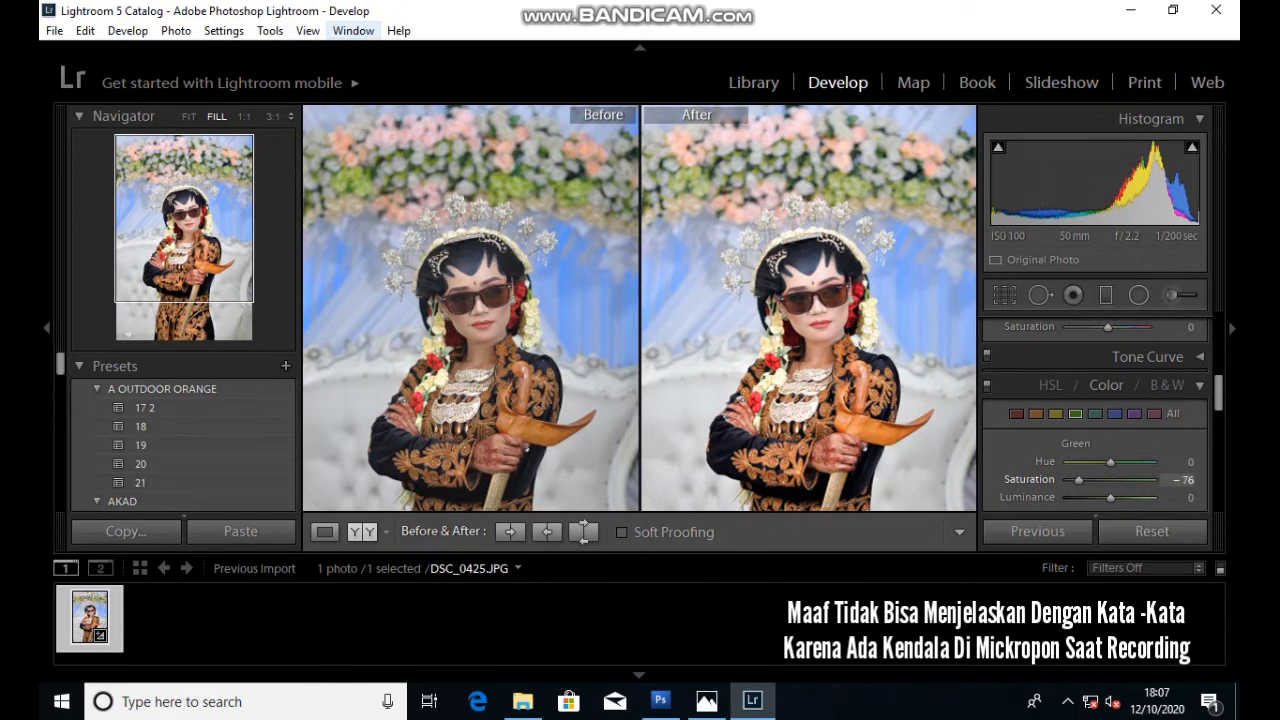
{"action": "left_click_drag", "start_coordinate": [1113, 497], "coordinate": [1118, 497]}
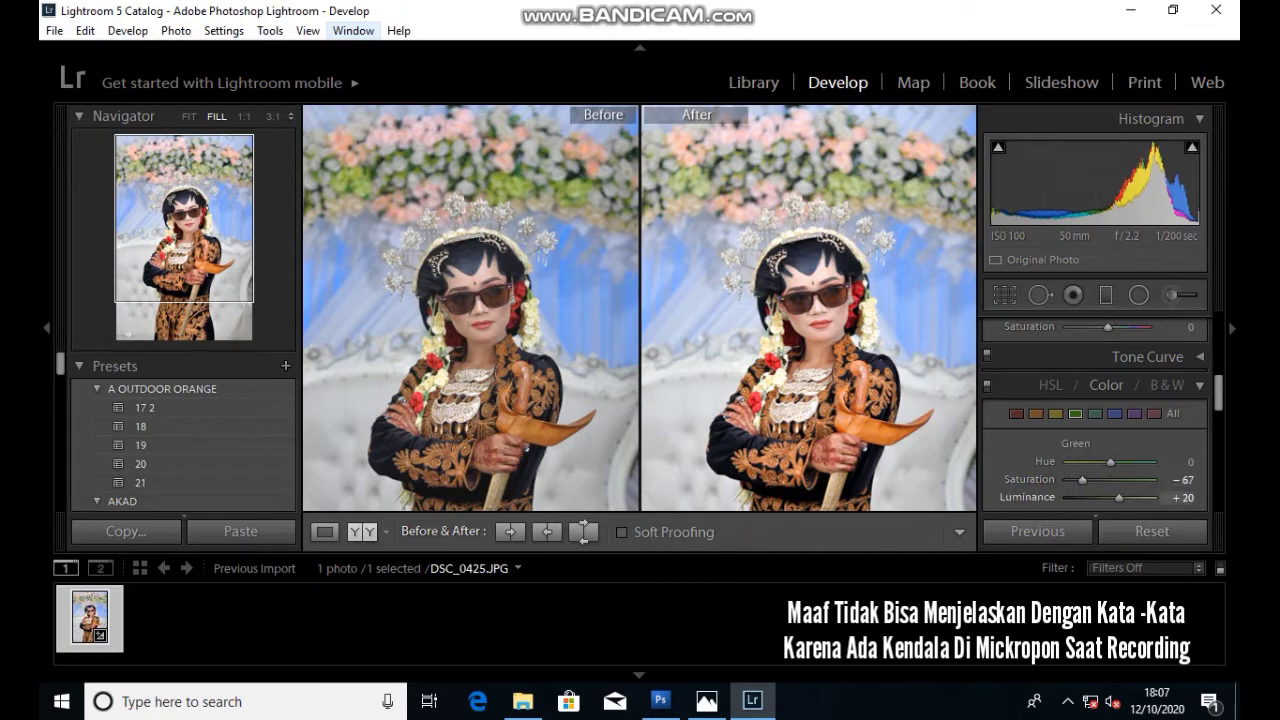
{"action": "double_click", "coordinate": [1027, 497]}
- Inspect the forehead at 1:1, then return to the whole photo and select Aqua
{"action": "left_click", "coordinate": [808, 320]}
{"action": "left_click_drag", "start_coordinate": [808, 320], "coordinate": [860, 480]}
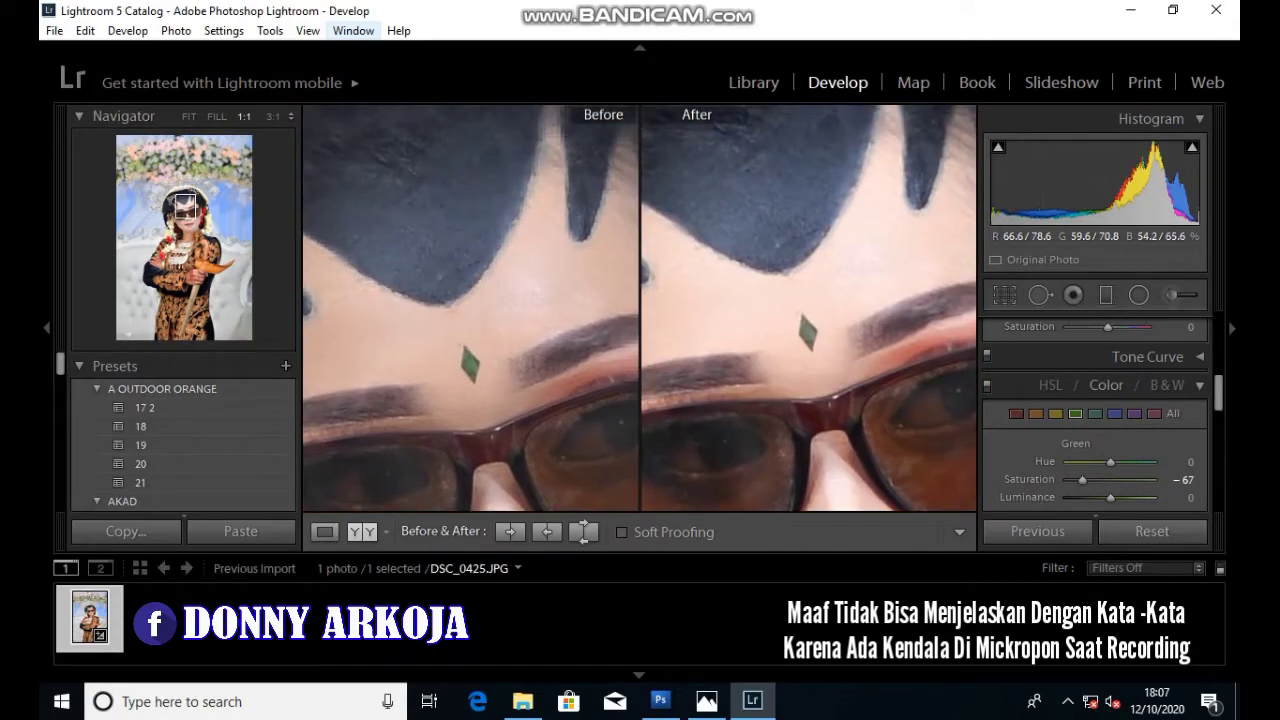
{"action": "key", "text": "z"}
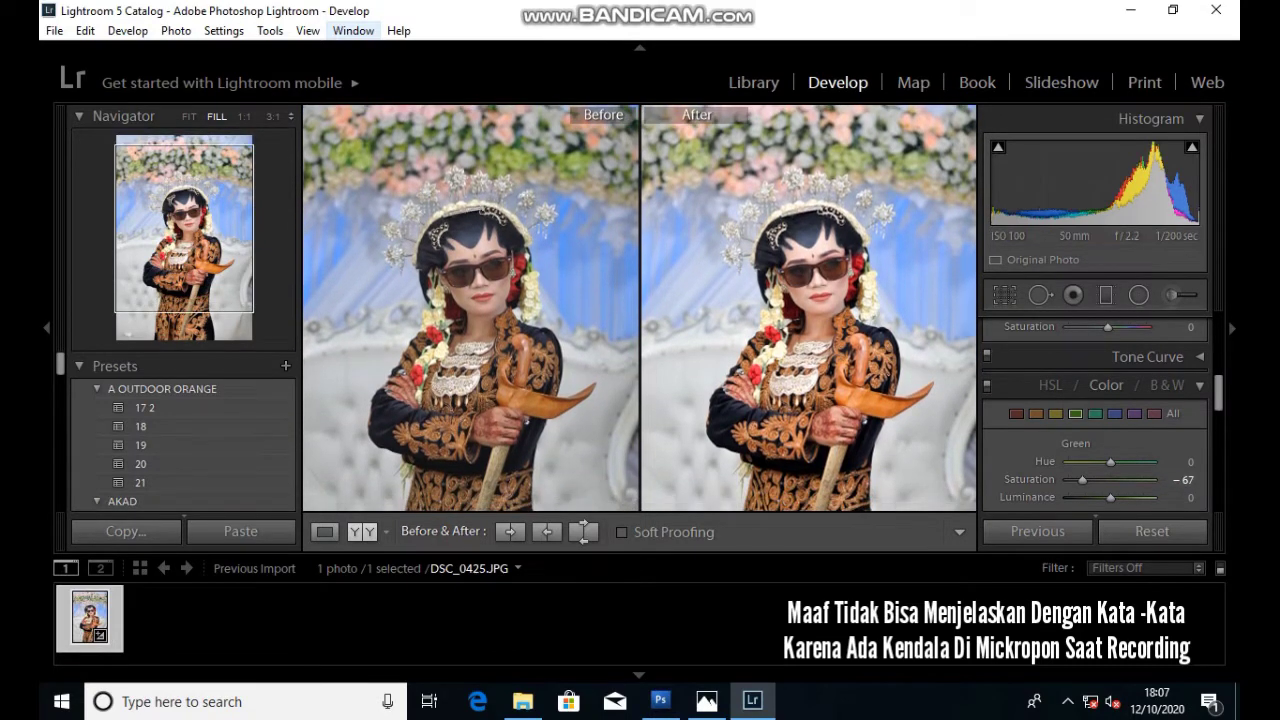
{"action": "left_click", "coordinate": [1095, 413]}
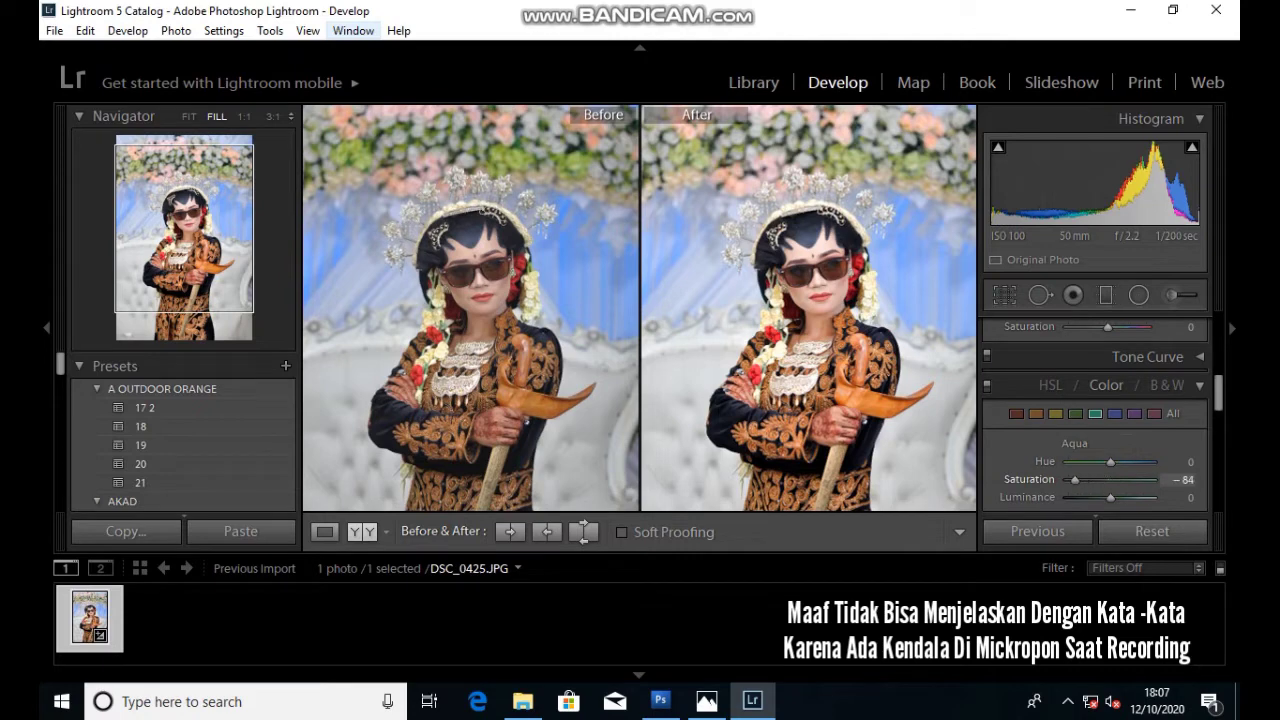
- Set Aqua Saturation to −38 and Luminance to +7, checking the face at 1:1
{"action": "left_click_drag", "start_coordinate": [1084, 479], "coordinate": [1068, 479]}
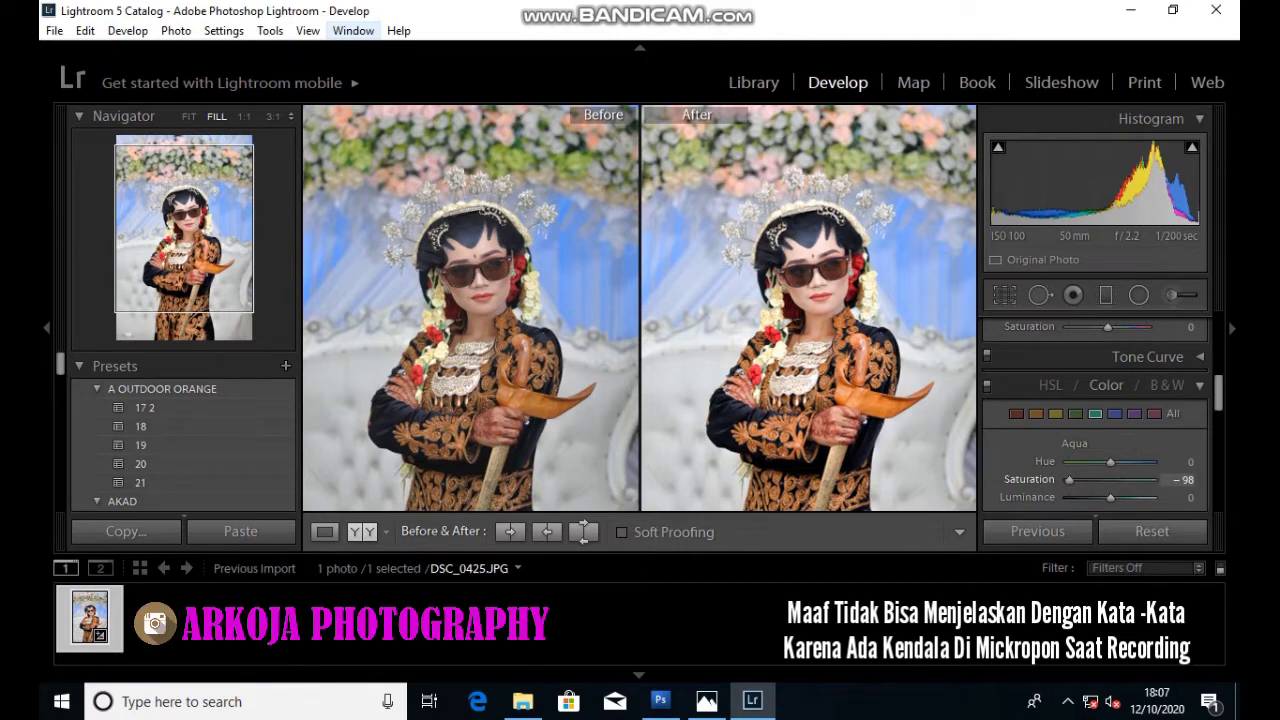
{"action": "left_click_drag", "start_coordinate": [1098, 479], "coordinate": [1094, 479]}
{"action": "left_click", "coordinate": [808, 300]}
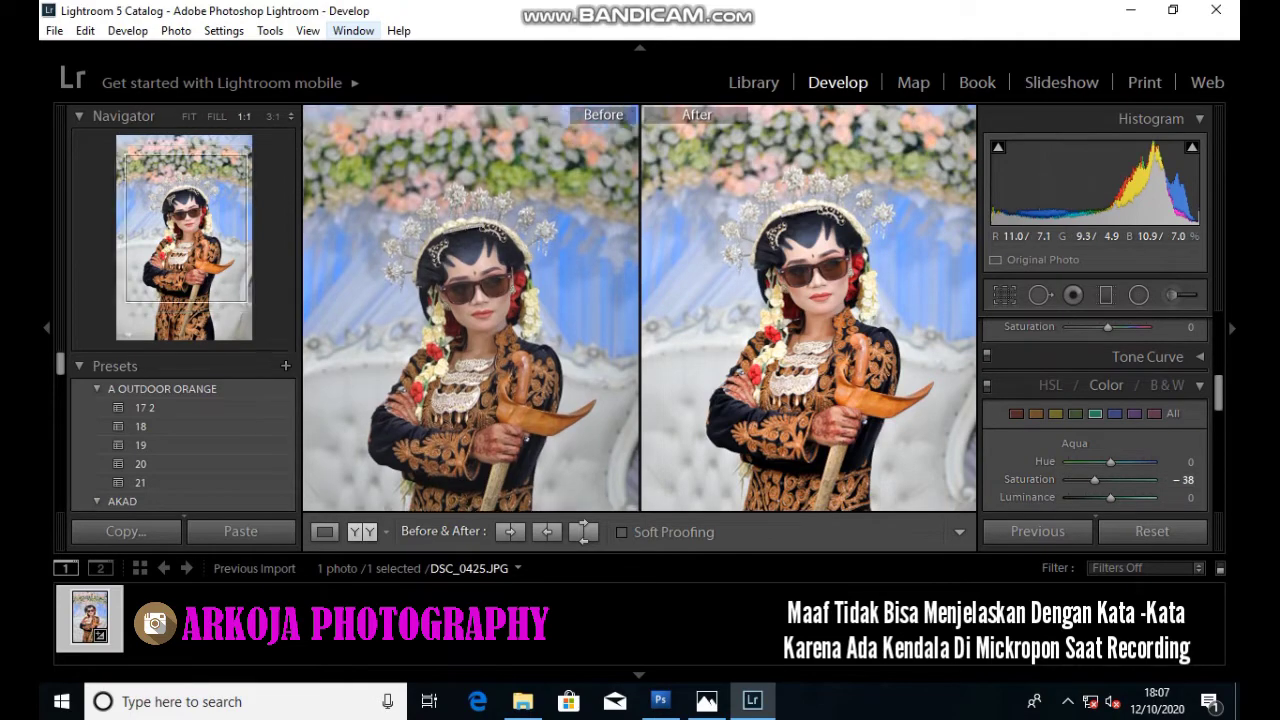
{"action": "key", "text": "z"}
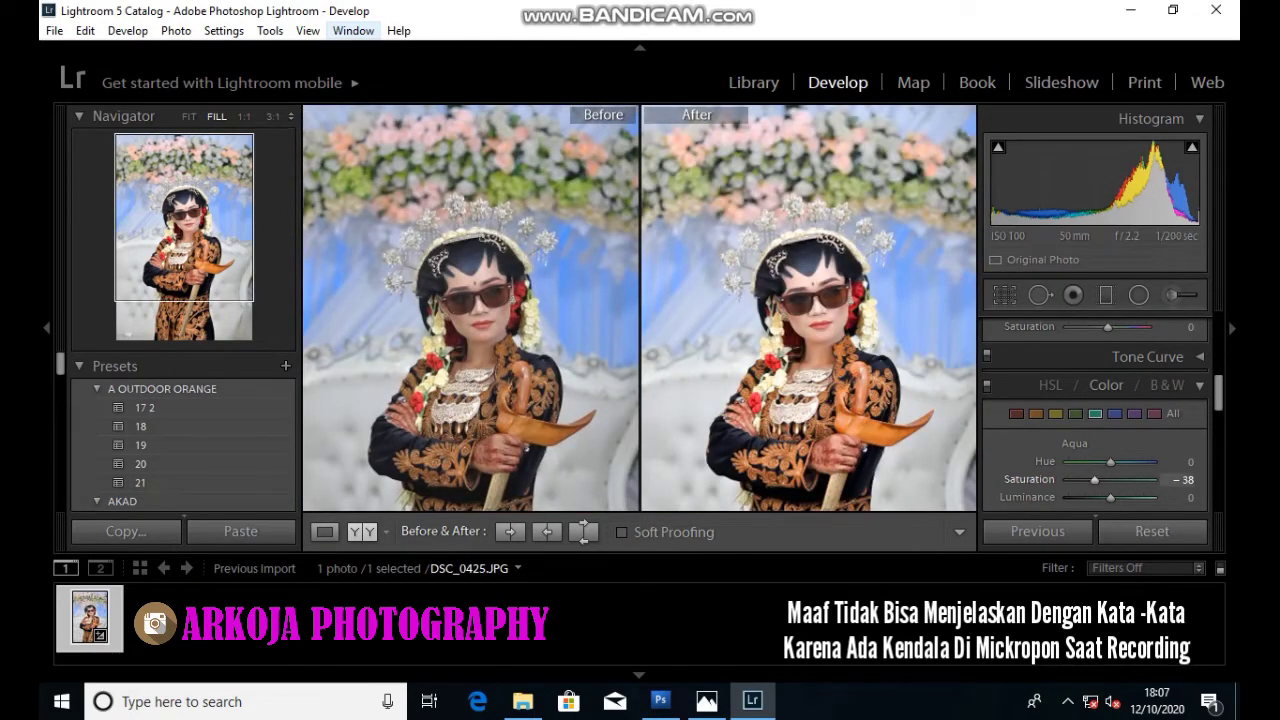
{"action": "left_click_drag", "start_coordinate": [1110, 497], "coordinate": [1112, 497]}
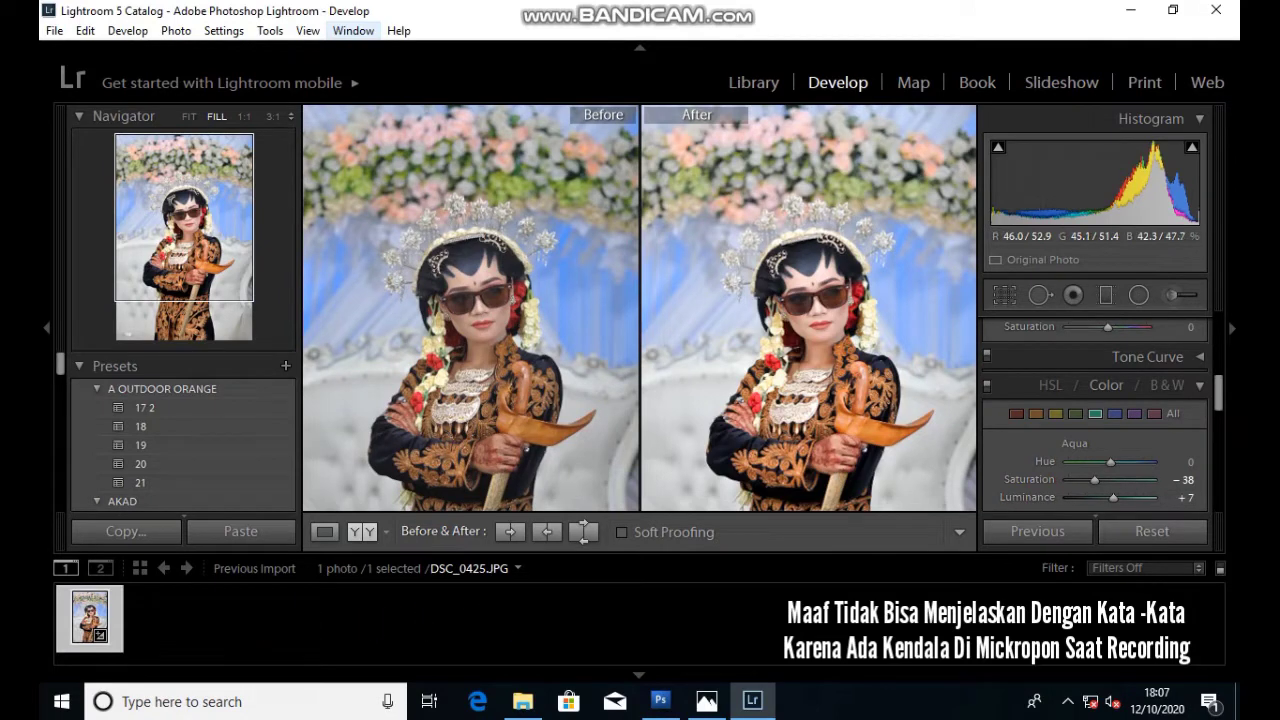
{"action": "scroll", "coordinate": [470, 308], "scroll_direction": "down", "scroll_amount": 1}
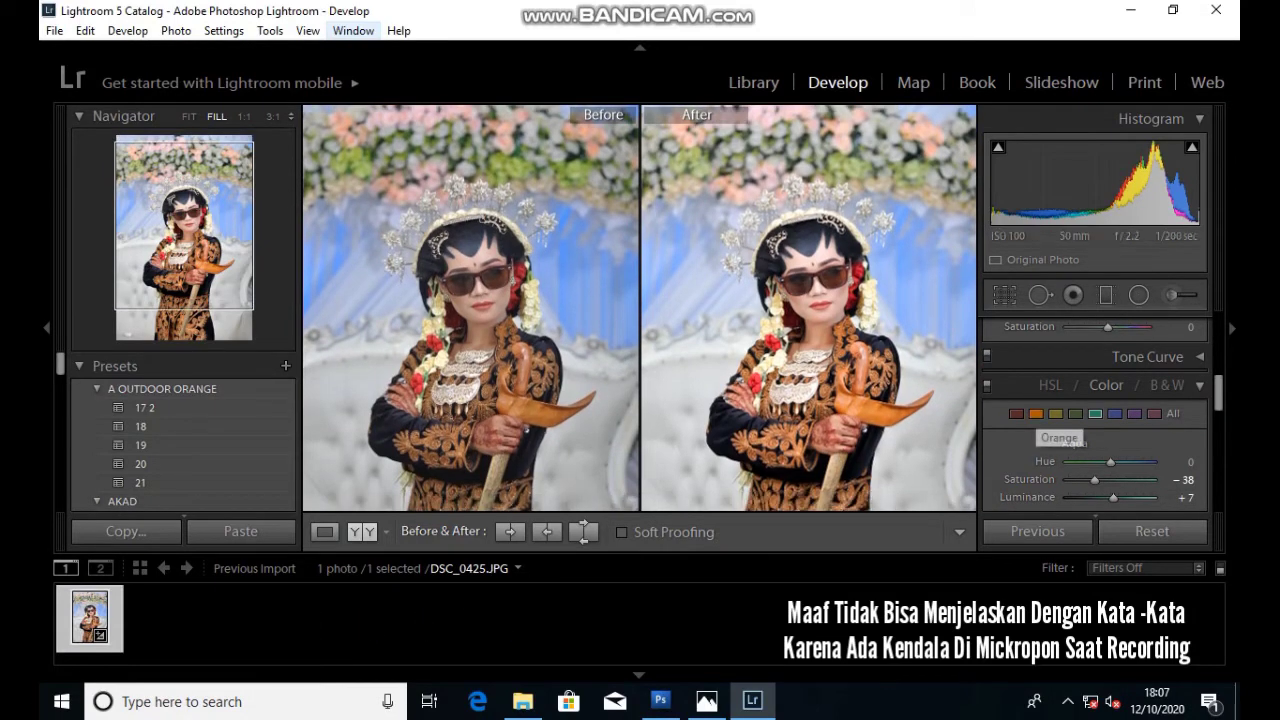
- Select Orange in HSL/Color and inspect the lips and face at 1:1
{"action": "left_click", "coordinate": [1036, 414]}
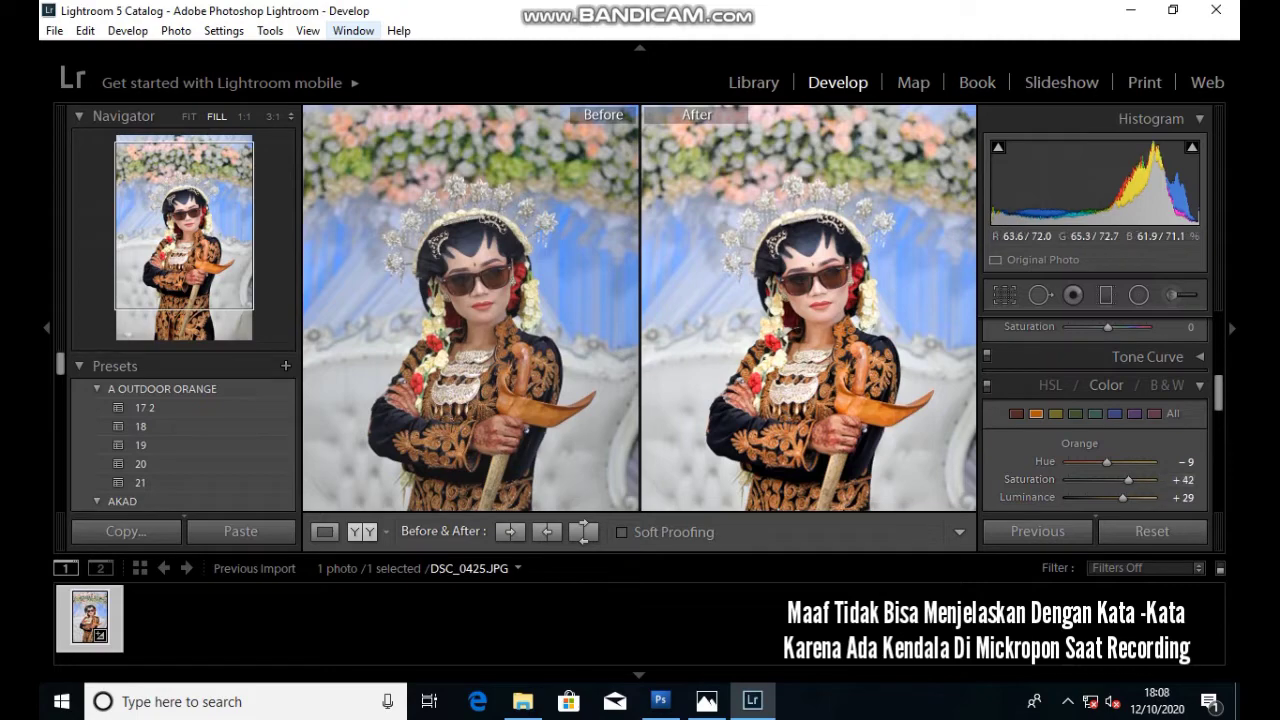
{"action": "left_click", "coordinate": [488, 301]}
{"action": "key", "text": "z"}
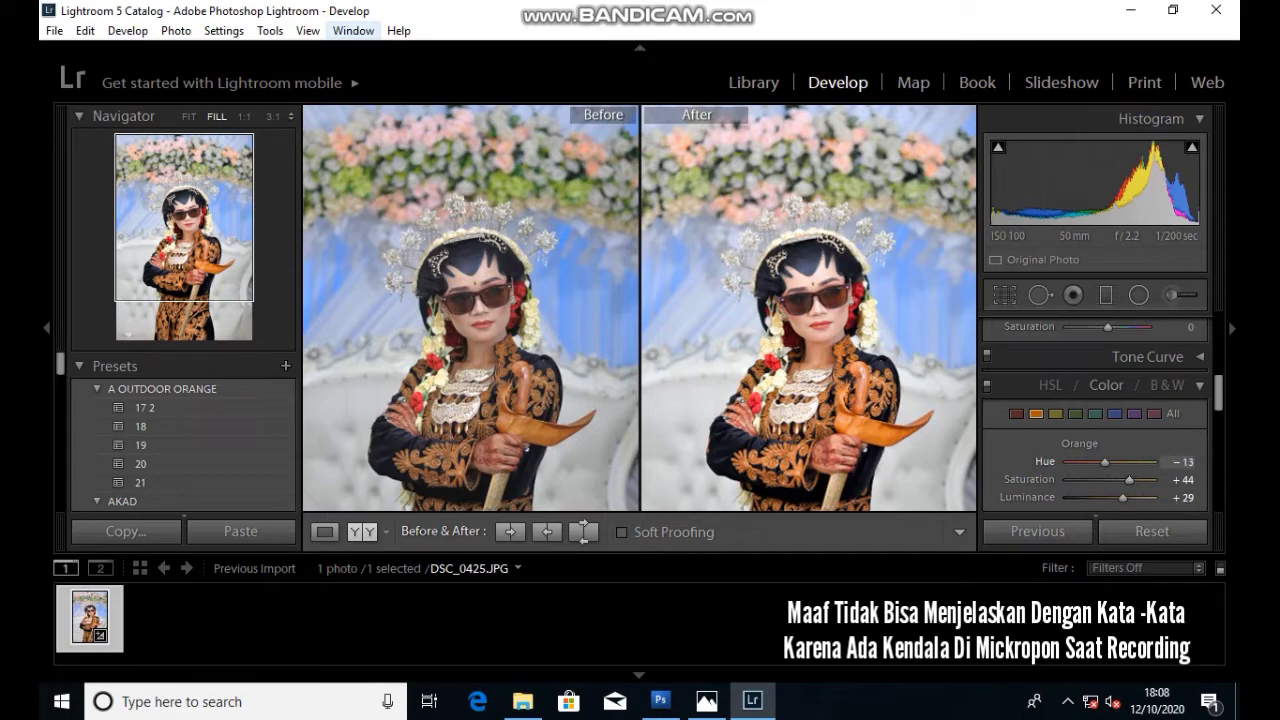
{"action": "left_click", "coordinate": [468, 318]}
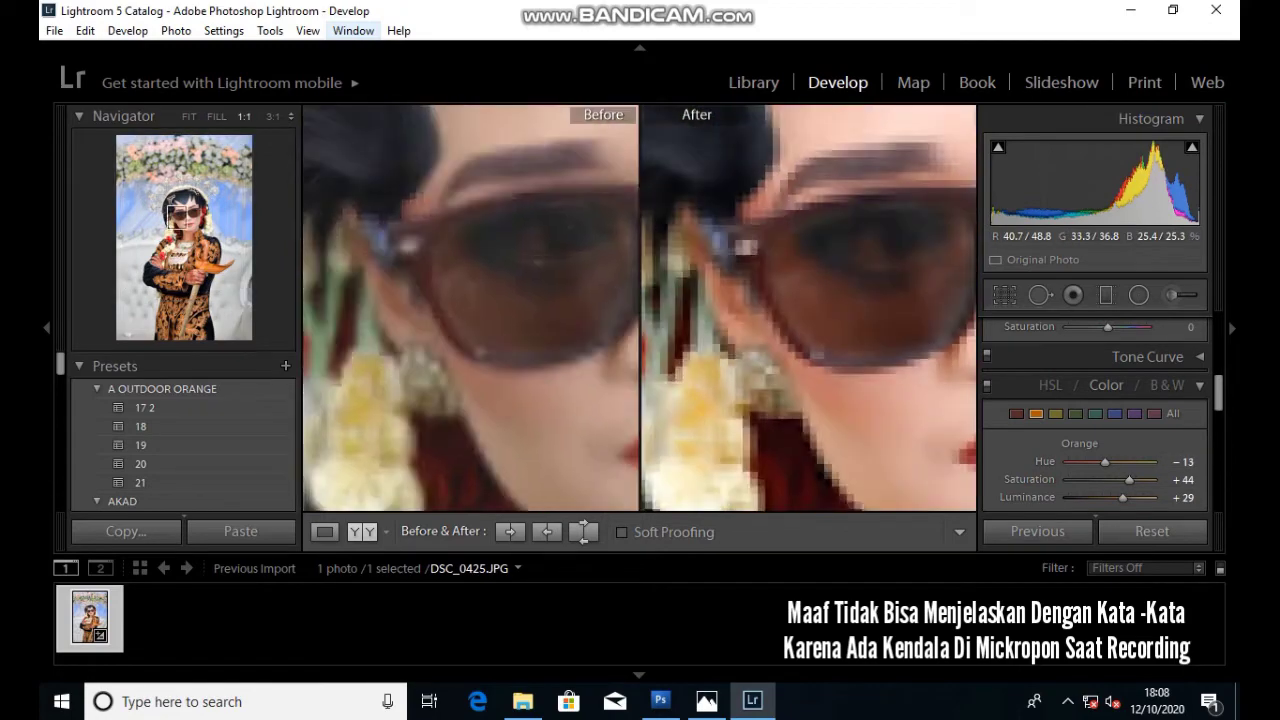
{"action": "key", "text": "z"}
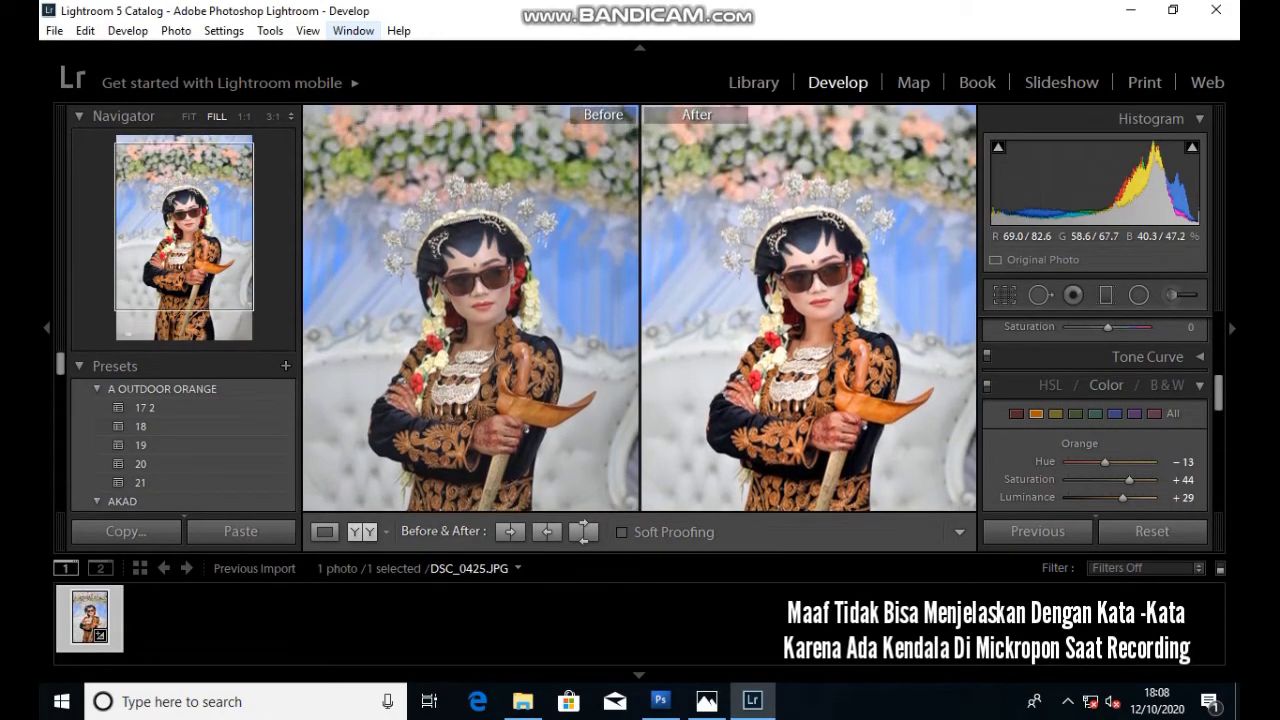
{"action": "scroll", "coordinate": [640, 308], "scroll_direction": "down", "scroll_amount": 2}
{"action": "scroll", "coordinate": [640, 308], "scroll_direction": "down", "scroll_amount": 2}
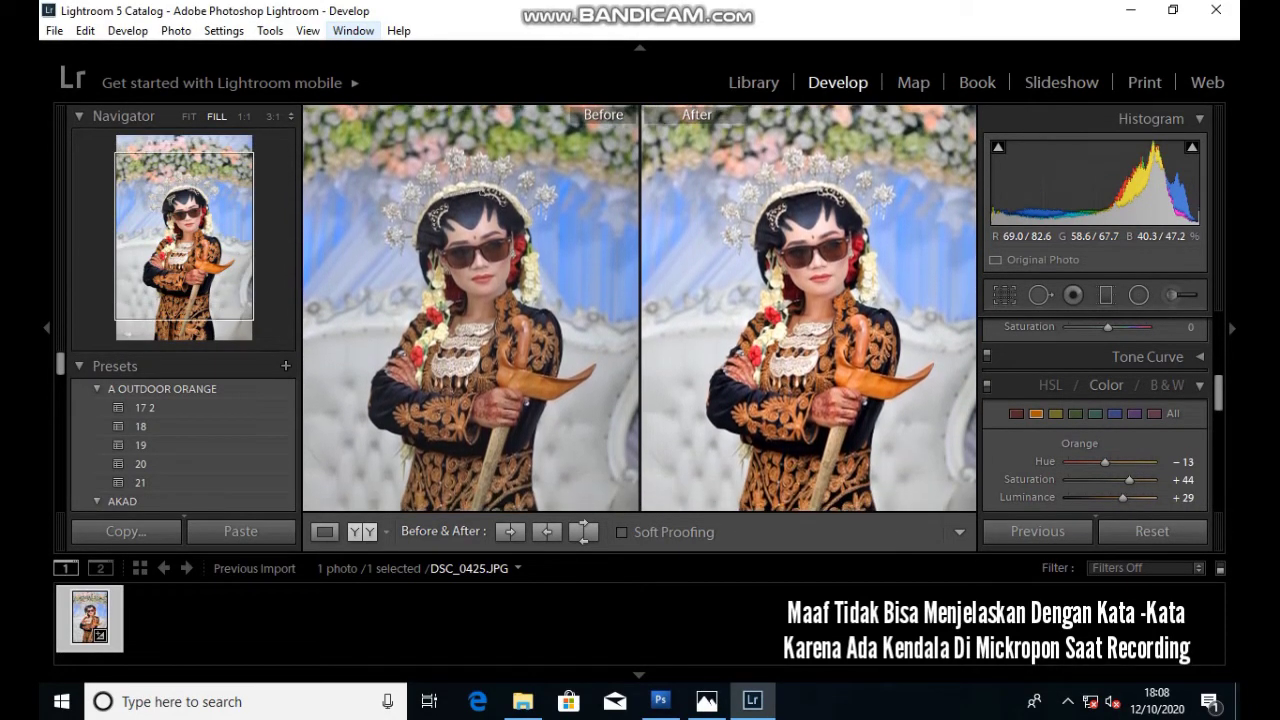
{"action": "scroll", "coordinate": [640, 308], "scroll_direction": "down", "scroll_amount": 2}
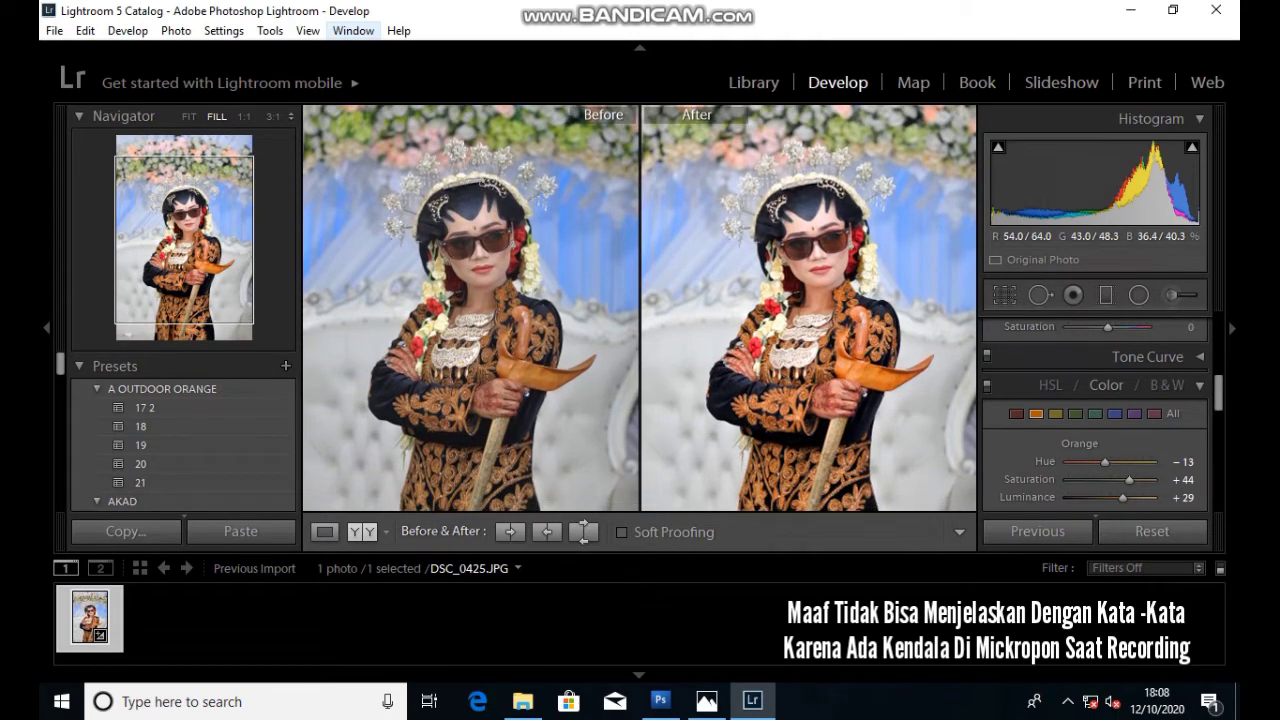
{"action": "scroll", "coordinate": [640, 308], "scroll_direction": "up", "scroll_amount": 2}
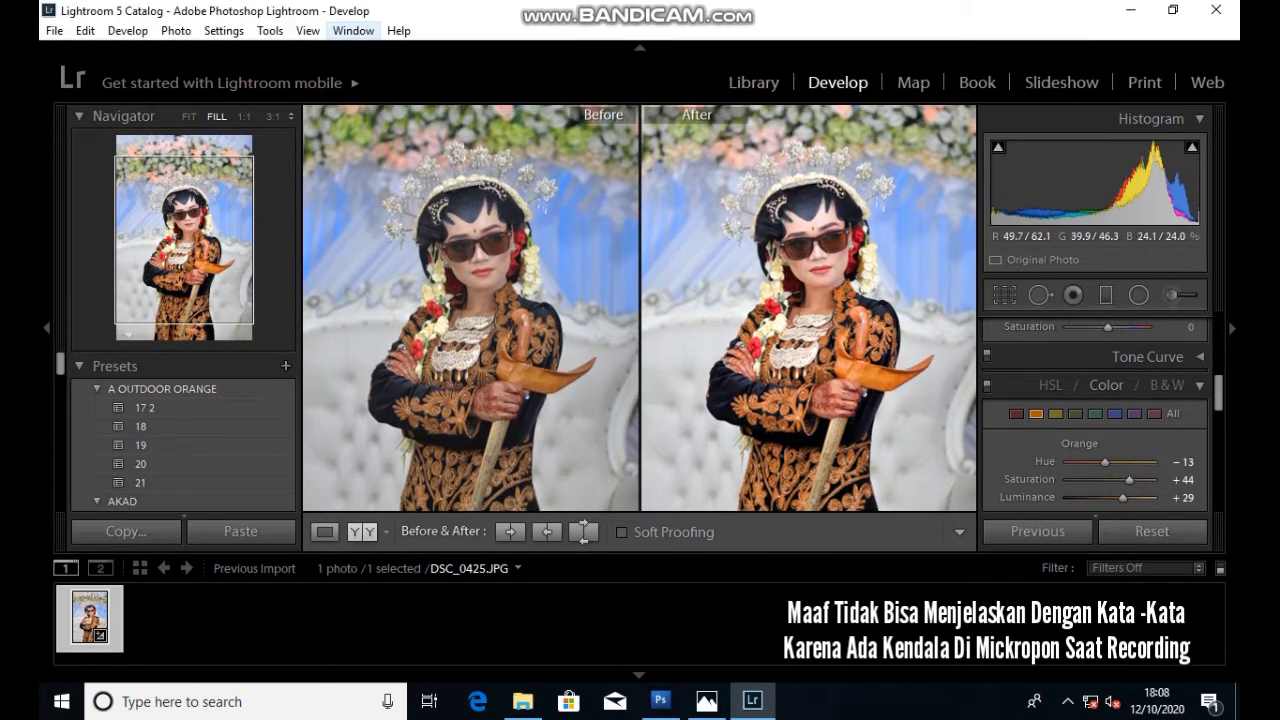
{"action": "scroll", "coordinate": [640, 308], "scroll_direction": "up", "scroll_amount": 1}
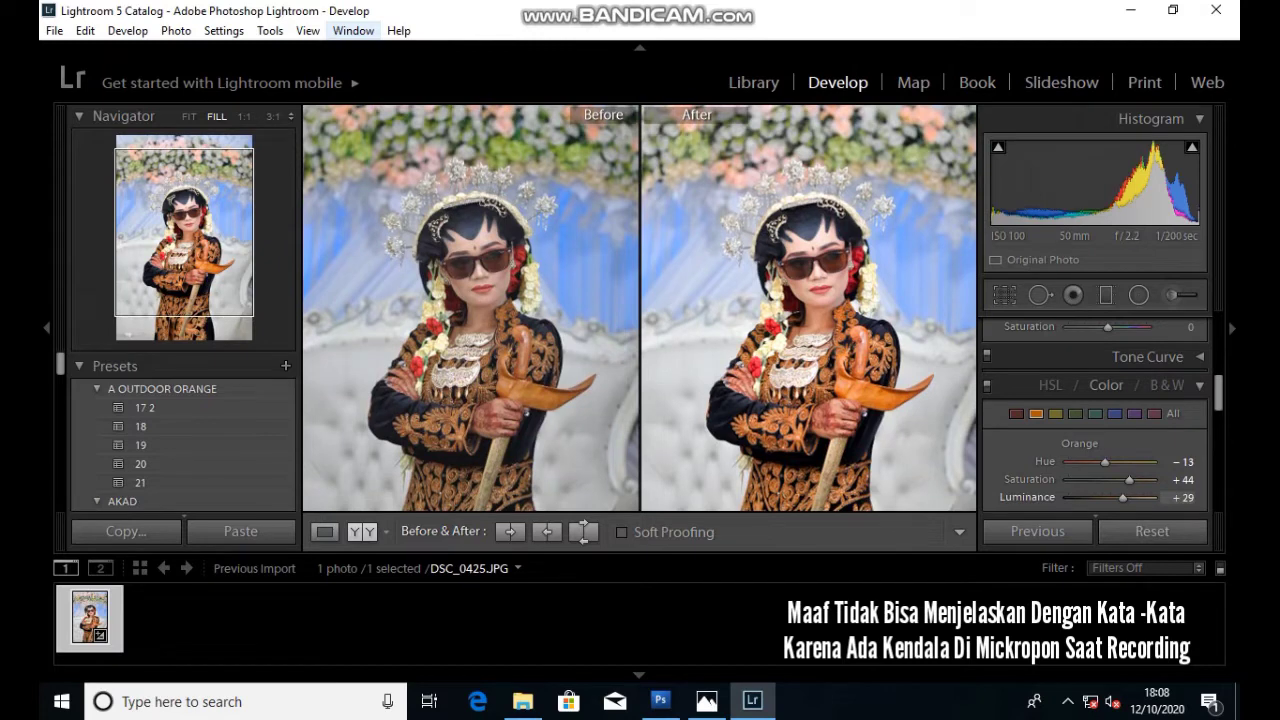
- Reset Orange Luminance, then brighten it to about +42
{"action": "double_click", "coordinate": [1027, 497]}
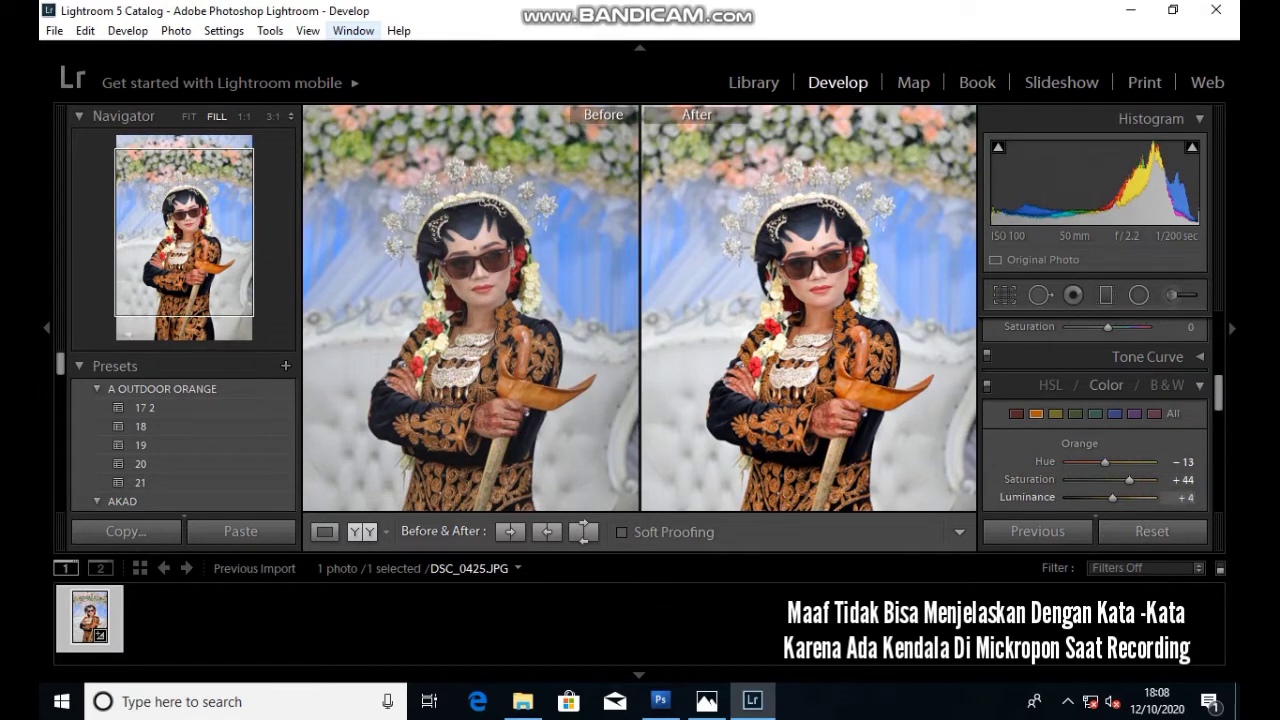
{"action": "left_click_drag", "start_coordinate": [1112, 497], "coordinate": [1122, 497]}
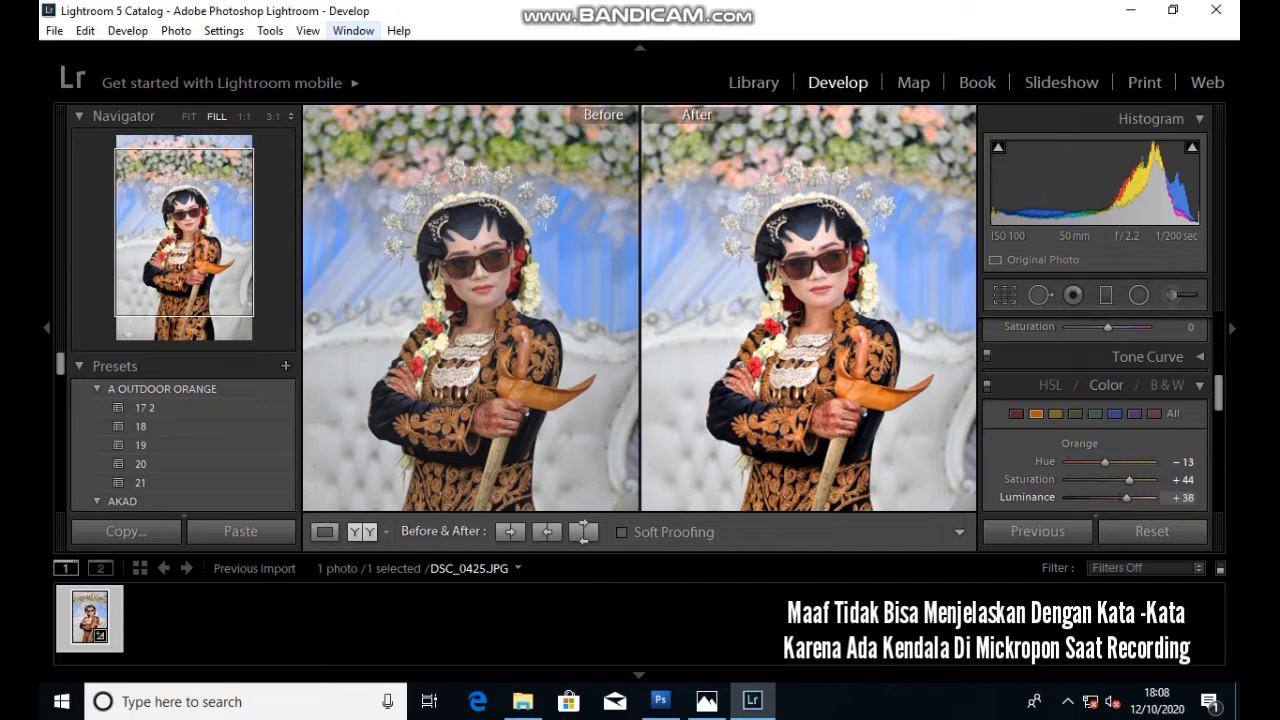
{"action": "mouse_move", "coordinate": [1128, 497]}
{"action": "left_mouse_down"}
{"action": "mouse_move", "coordinate": [1152, 497]}
{"action": "mouse_move", "coordinate": [1137, 497]}
{"action": "left_mouse_up"}
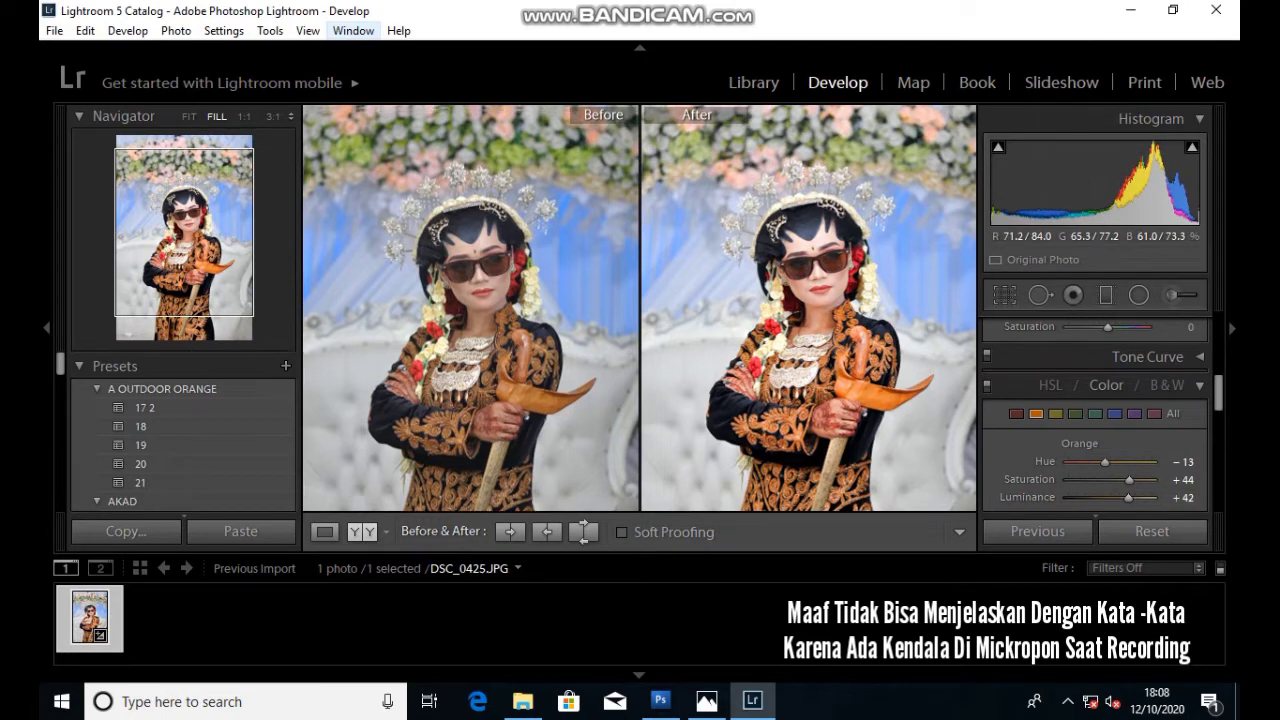
{"action": "scroll", "coordinate": [808, 300], "scroll_direction": "up", "scroll_amount": 2}
- Set Green to Hue +9, Saturation −58 and Luminance +33
{"action": "left_click", "coordinate": [1075, 413]}
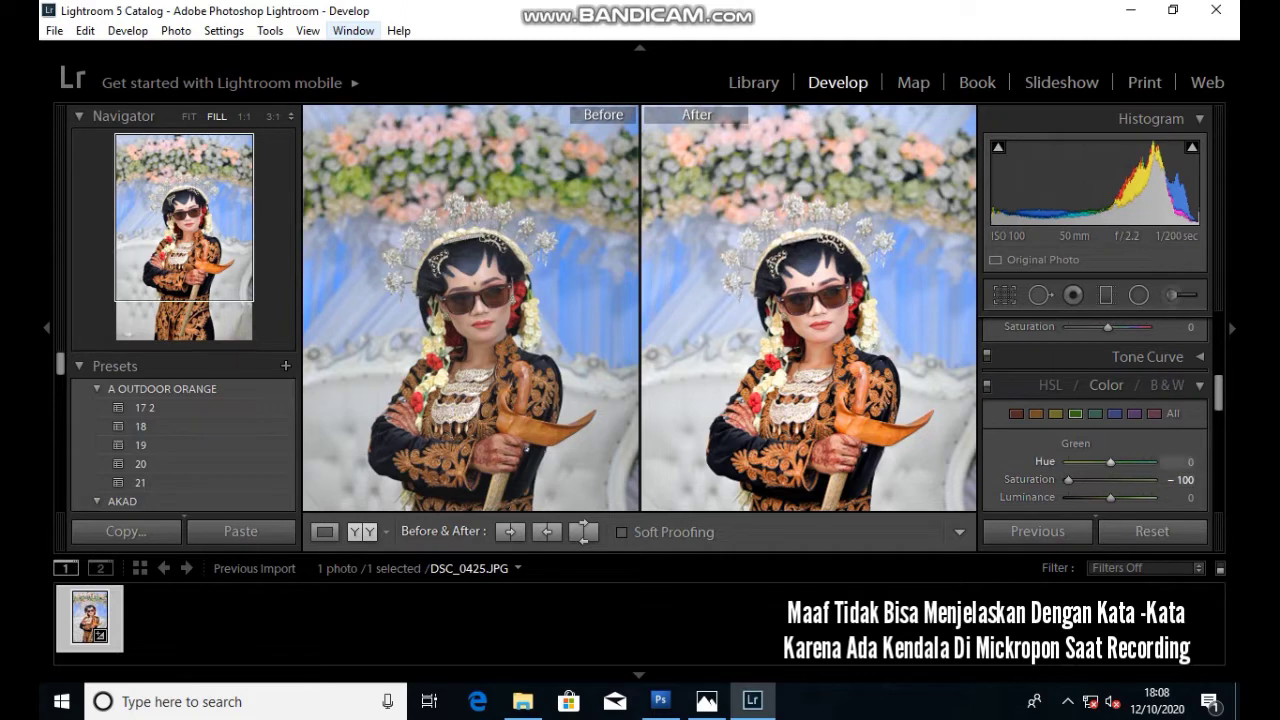
{"action": "type", "text": "-100"}
{"action": "key", "text": "Return"}
{"action": "type", "text": "62"}
{"action": "key", "text": "Return"}
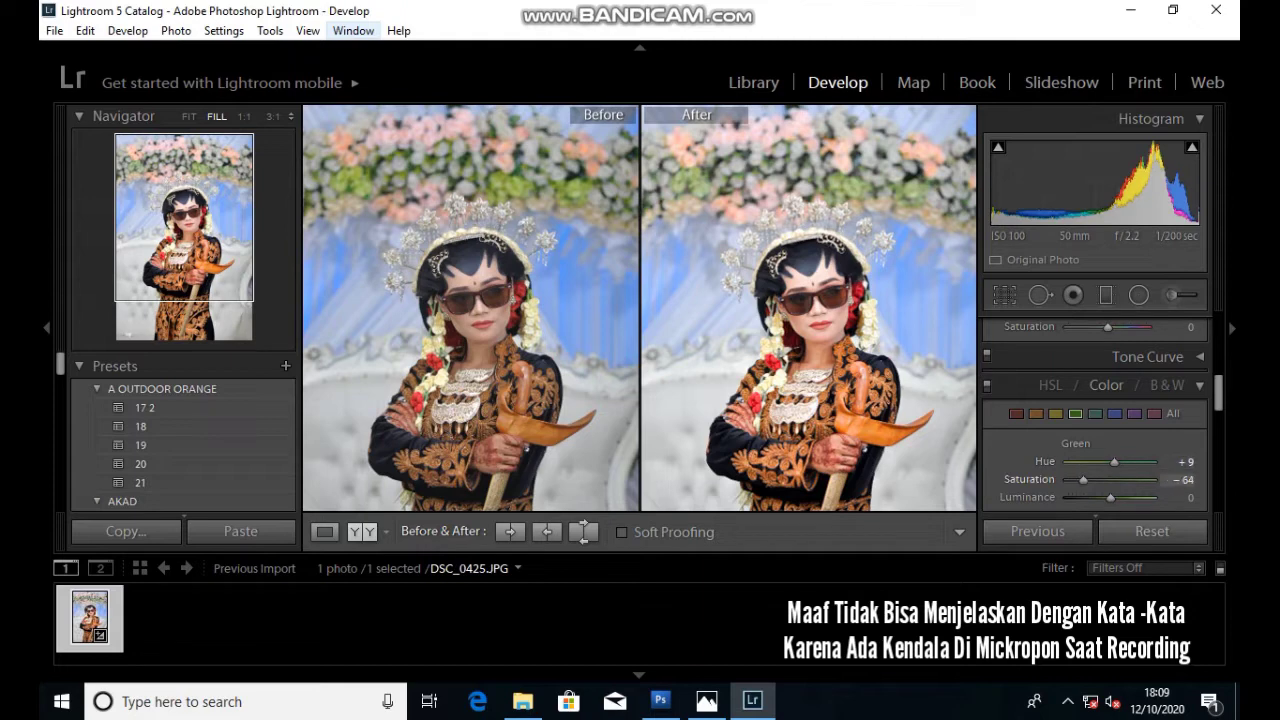
{"action": "left_click_drag", "start_coordinate": [1086, 479], "coordinate": [1083, 479]}
{"action": "left_click_drag", "start_coordinate": [660, 400], "coordinate": [660, 400]}
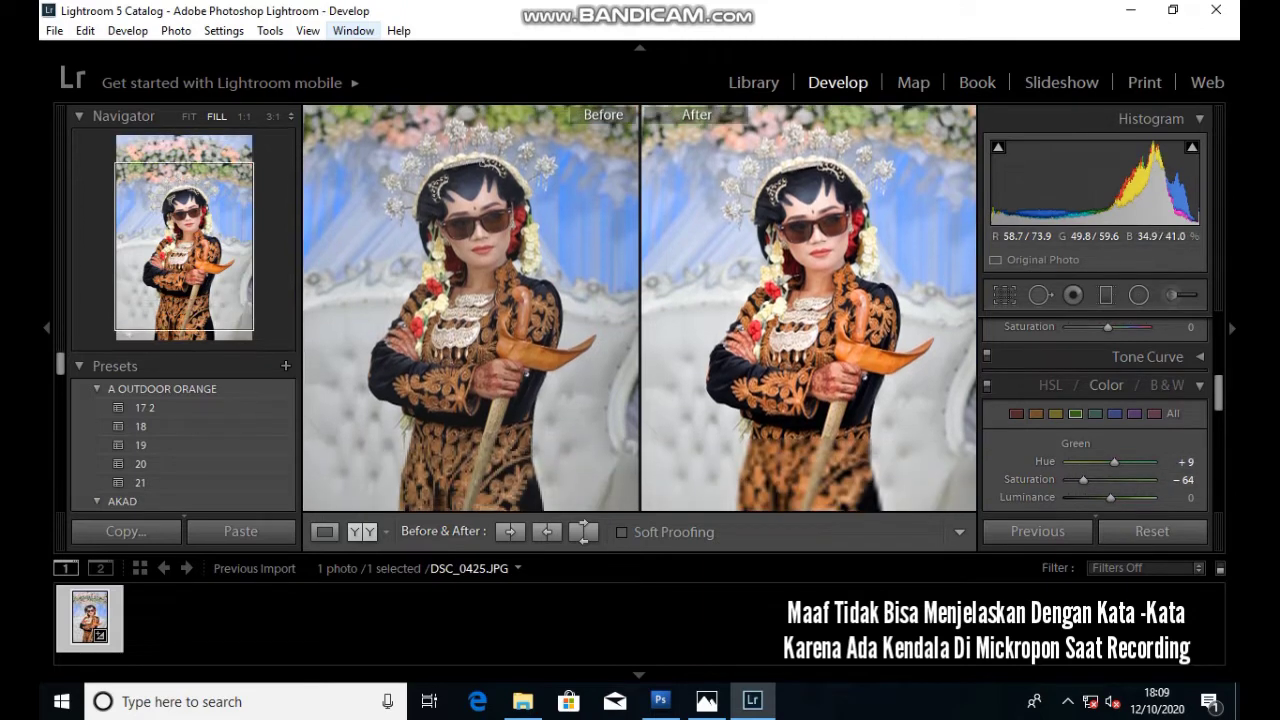
{"action": "key", "text": "z"}
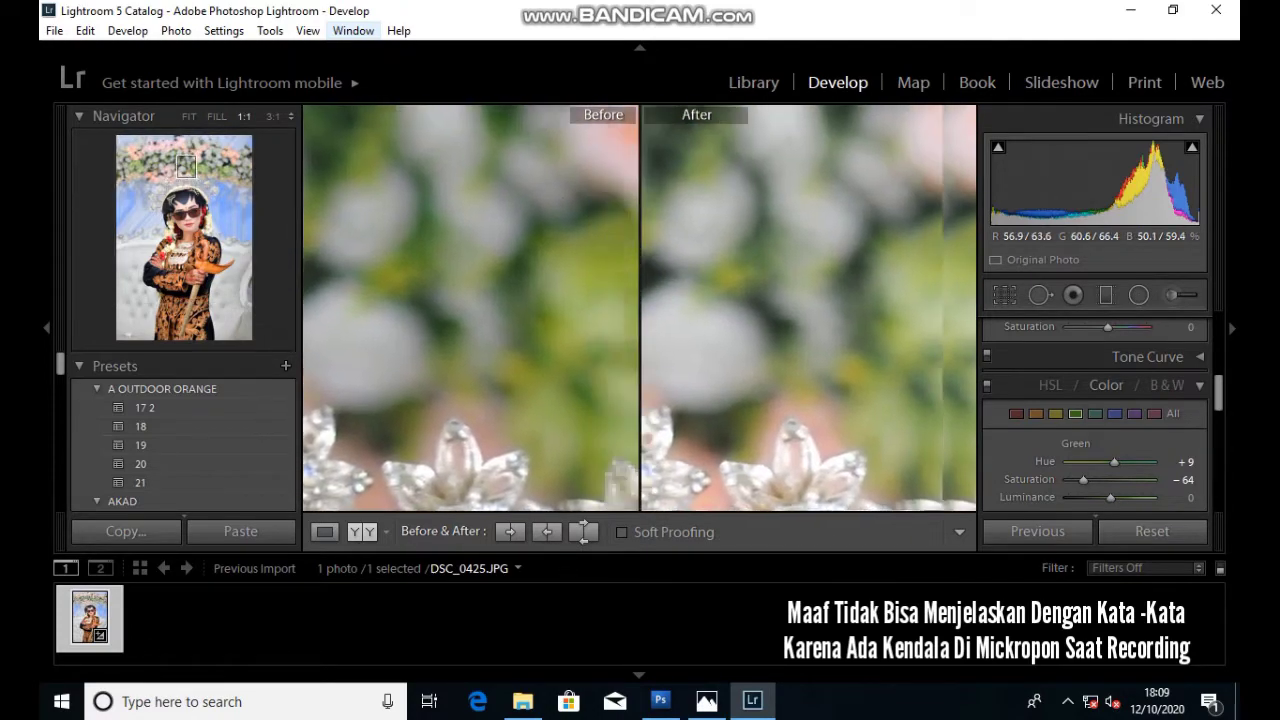
{"action": "key", "text": "z"}
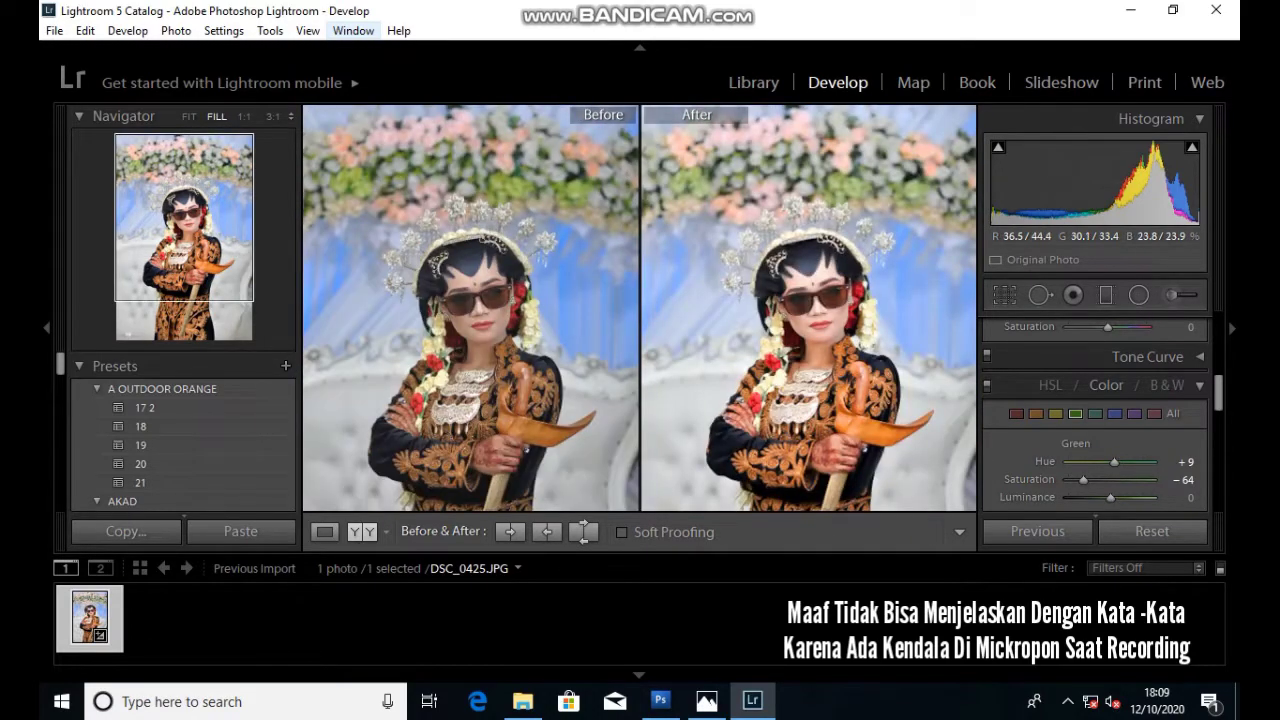
{"action": "left_click_drag", "start_coordinate": [1110, 497], "coordinate": [1119, 497]}
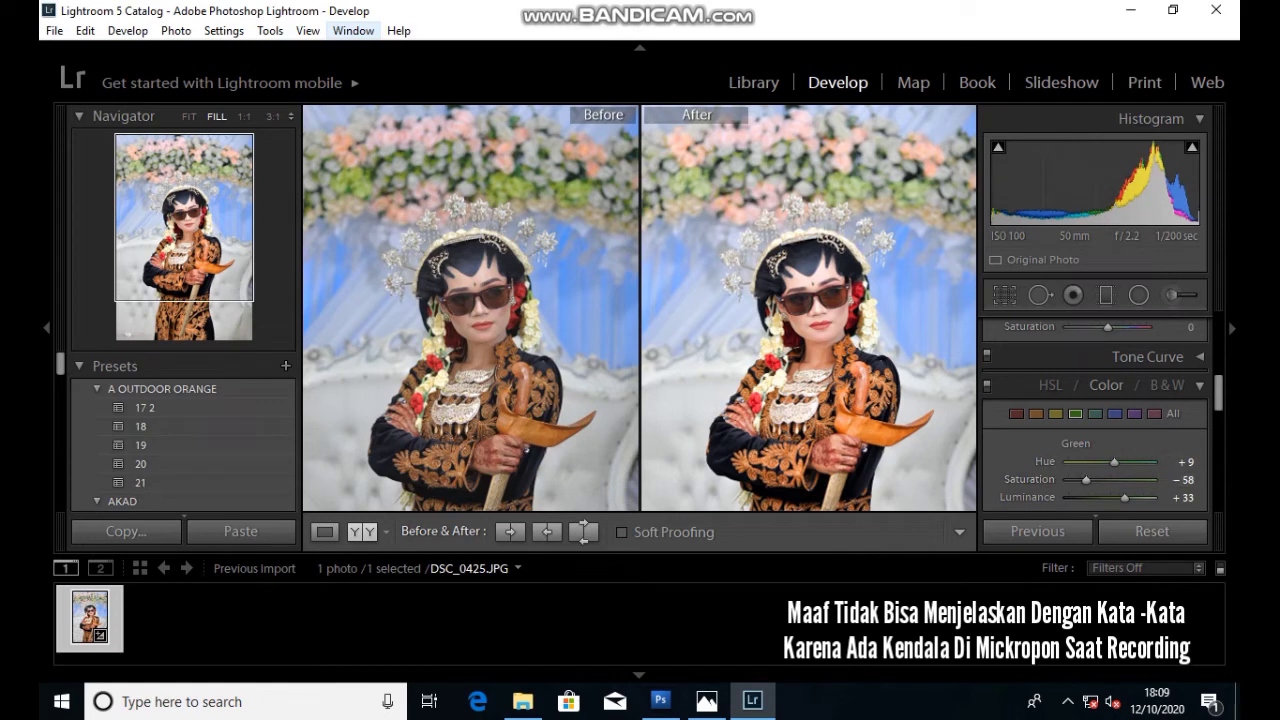
- Lower Aqua Saturation to −49
{"action": "left_click", "coordinate": [1173, 413]}
{"action": "left_click", "coordinate": [1075, 413]}
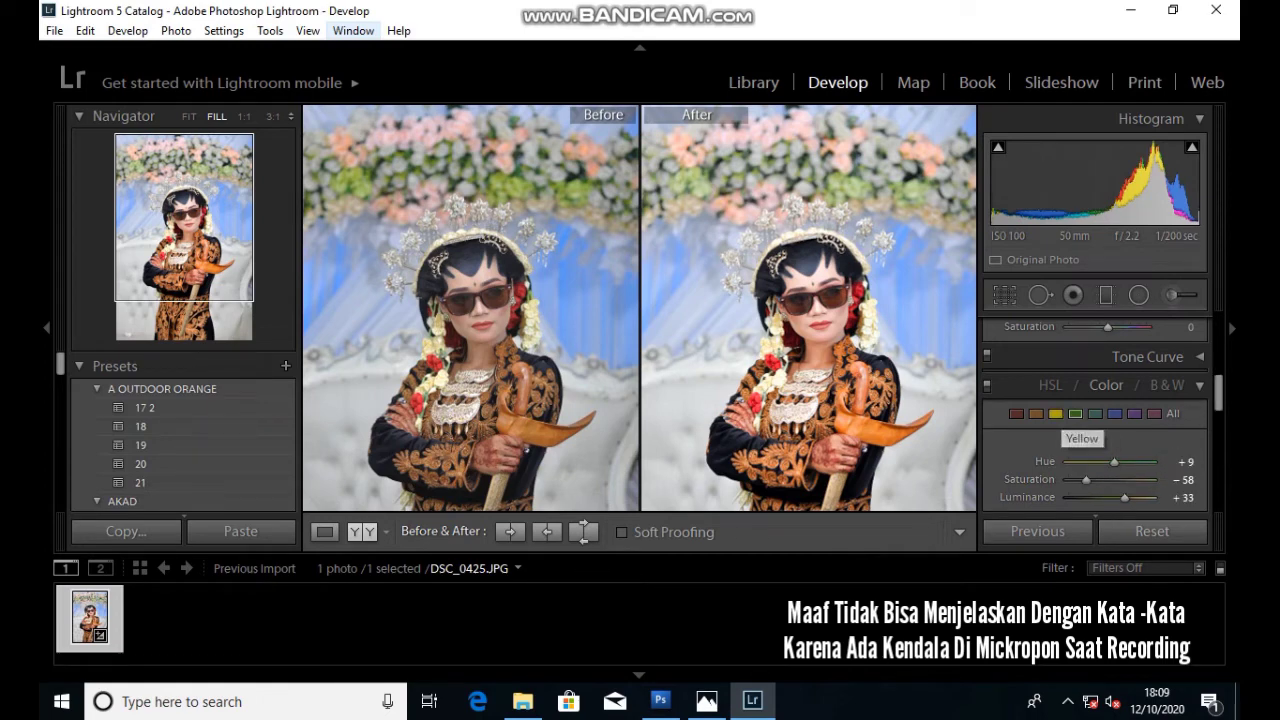
{"action": "left_click", "coordinate": [1055, 413]}
{"action": "left_click", "coordinate": [1075, 413]}
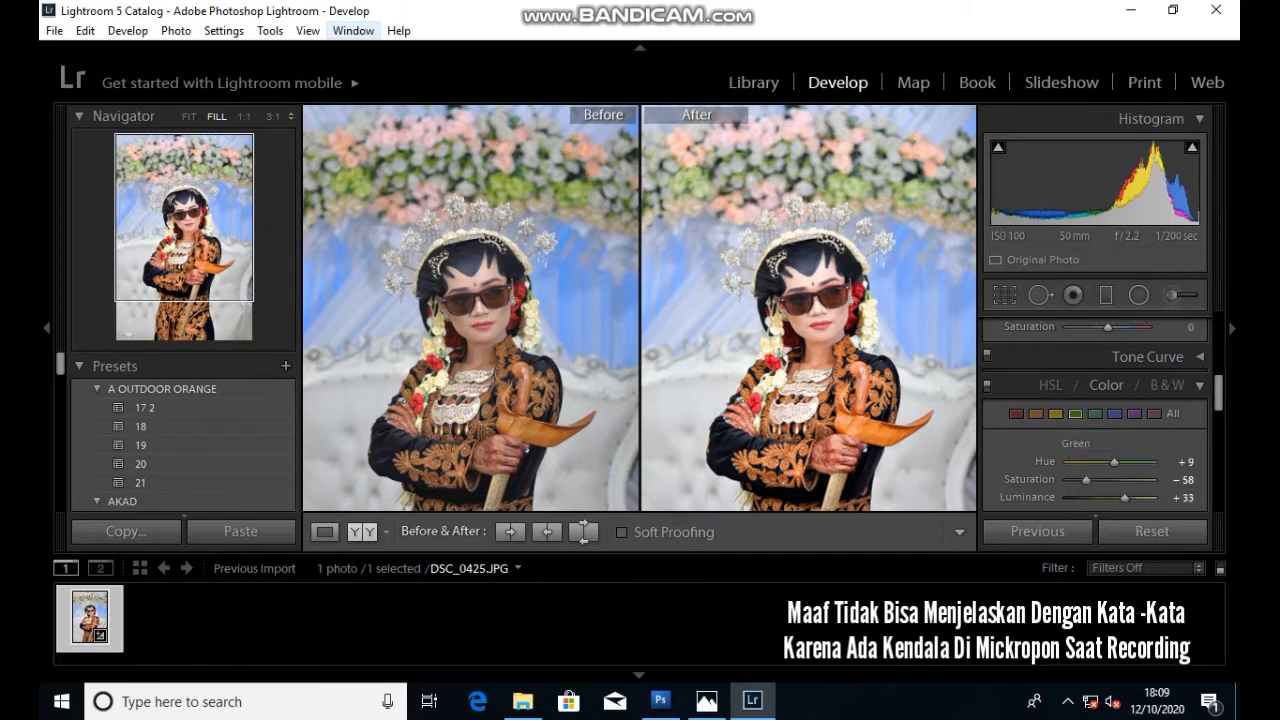
{"action": "left_click", "coordinate": [1095, 413]}
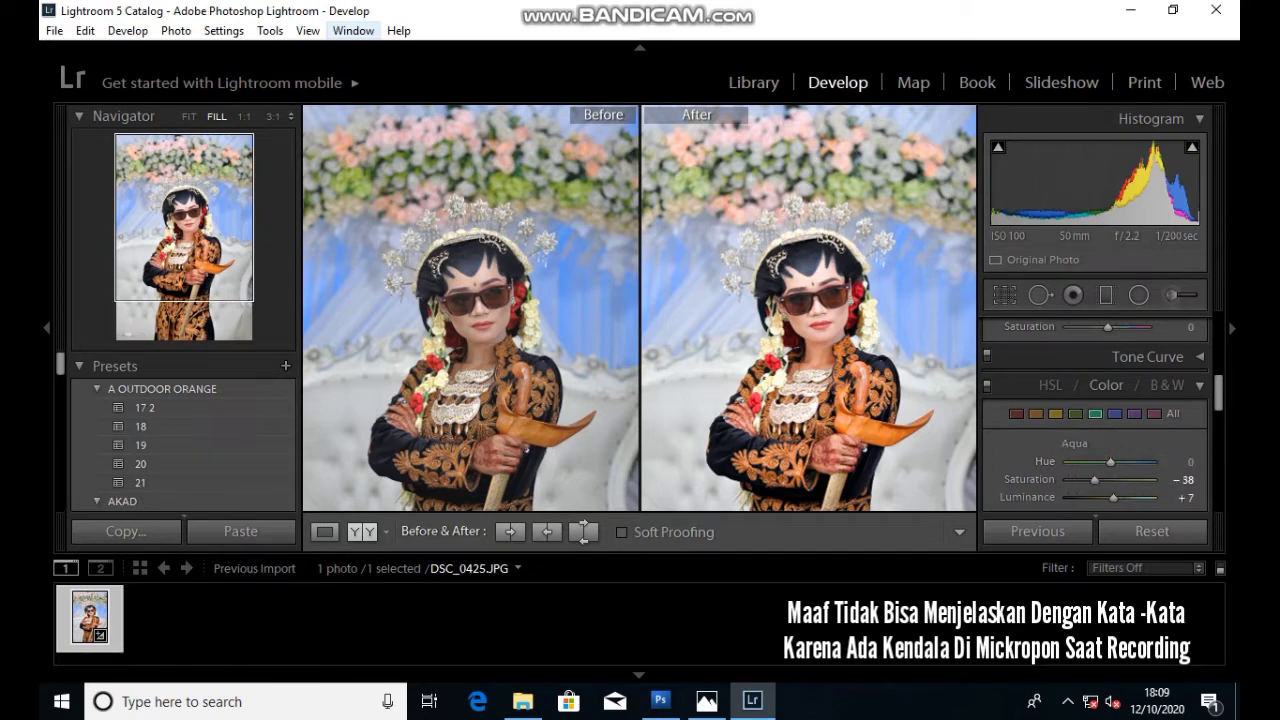
{"action": "left_click_drag", "start_coordinate": [1095, 480], "coordinate": [1077, 480]}
- Raise Red Saturation to +7 in HSL, checking the lips up close
{"action": "left_click", "coordinate": [1016, 413]}
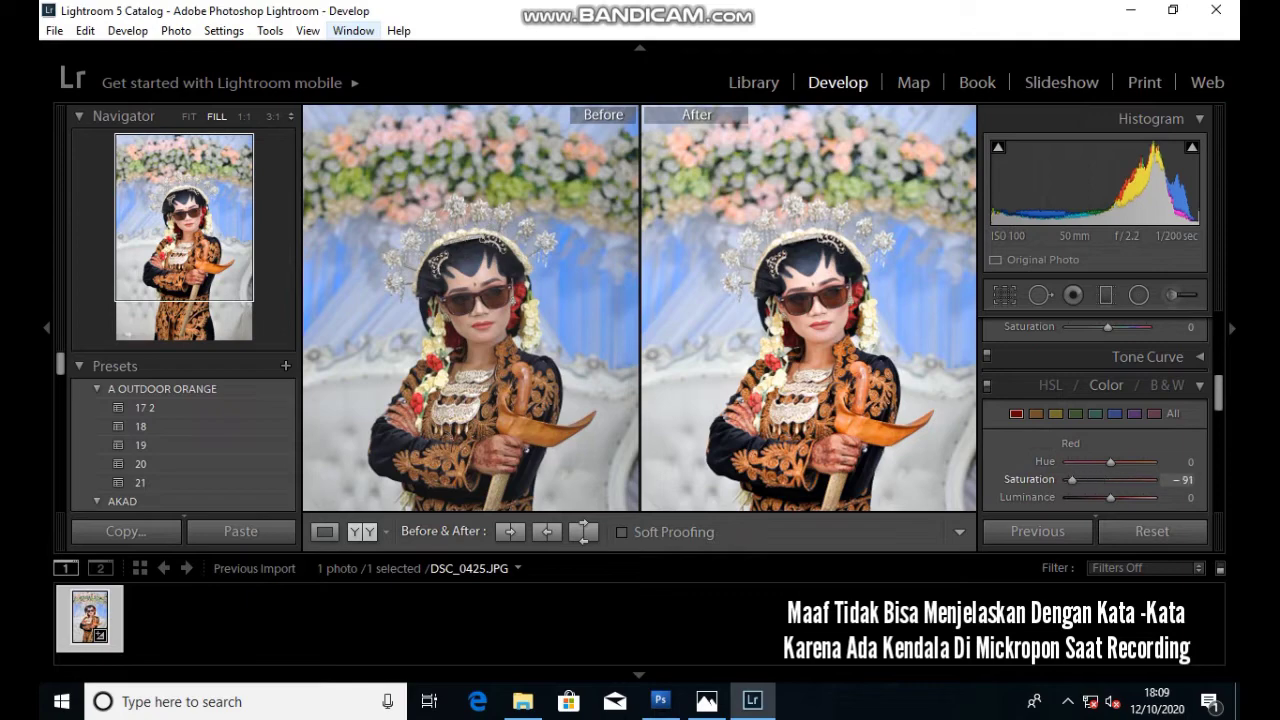
{"action": "double_click", "coordinate": [1029, 479]}
{"action": "left_click_drag", "start_coordinate": [549, 357], "coordinate": [575, 377]}
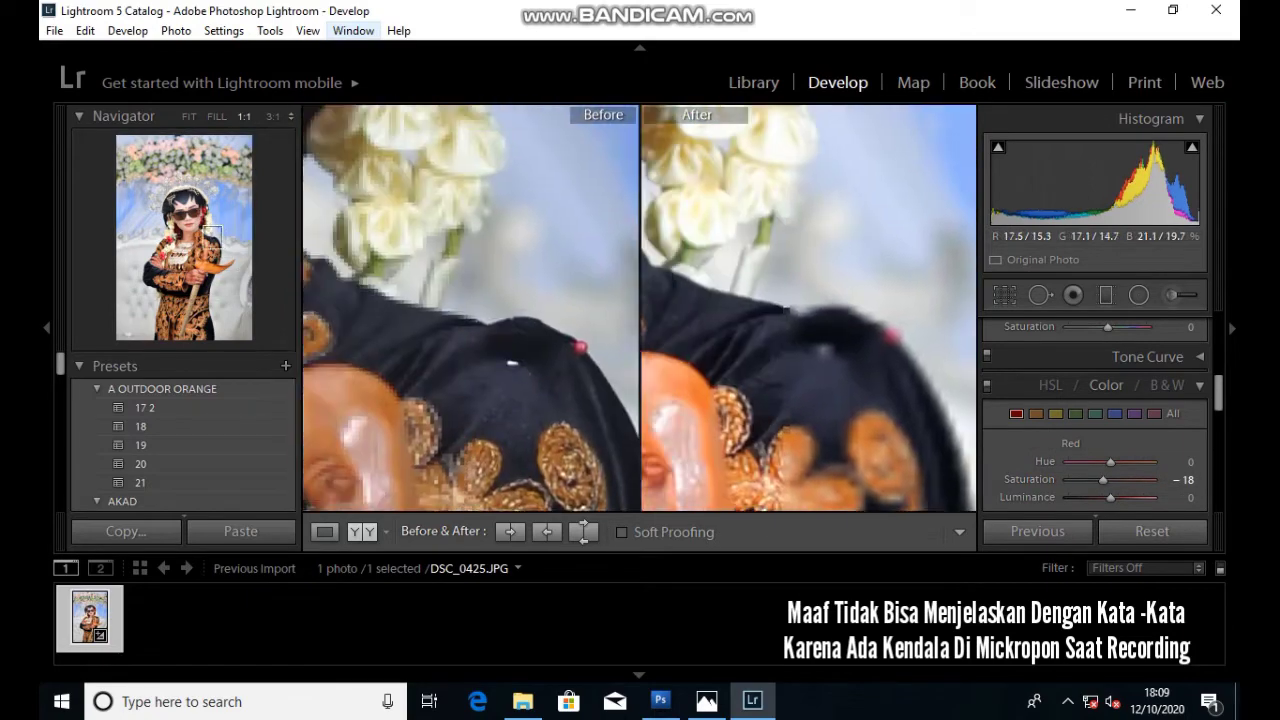
{"action": "left_click_drag", "start_coordinate": [196, 228], "coordinate": [189, 216]}
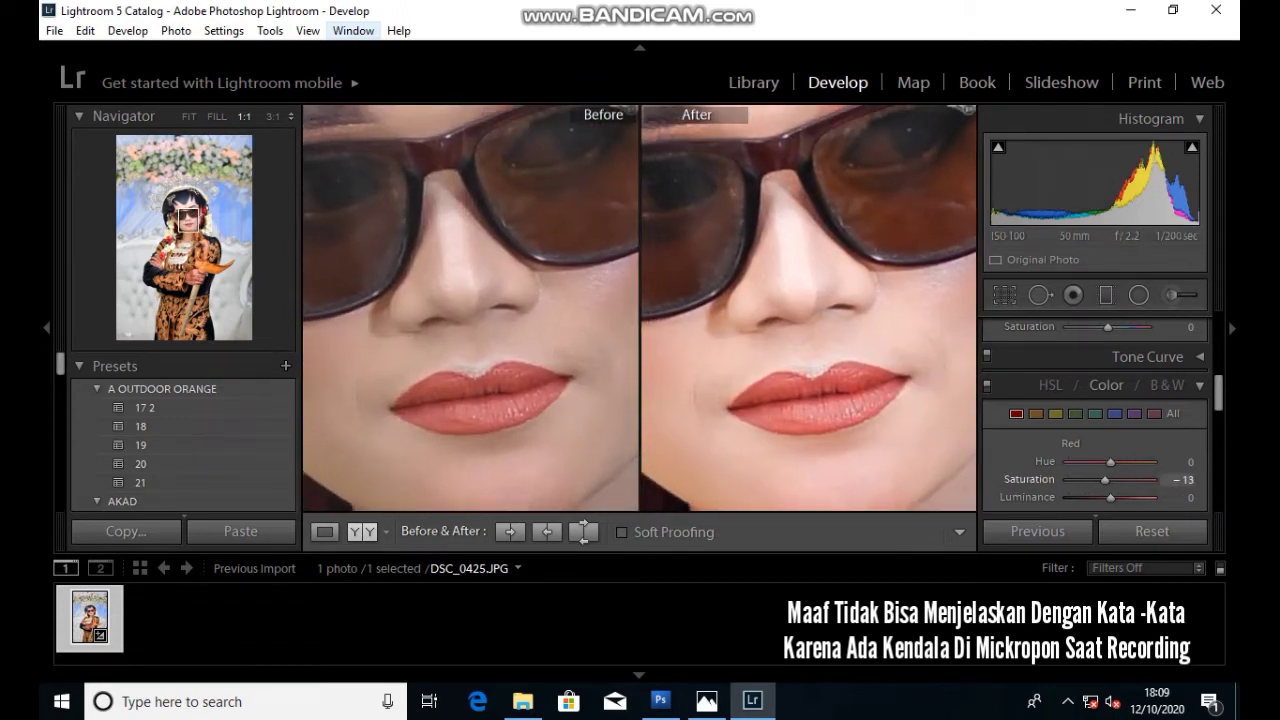
{"action": "left_click_drag", "start_coordinate": [1099, 480], "coordinate": [1115, 480]}
{"action": "key", "text": "z"}
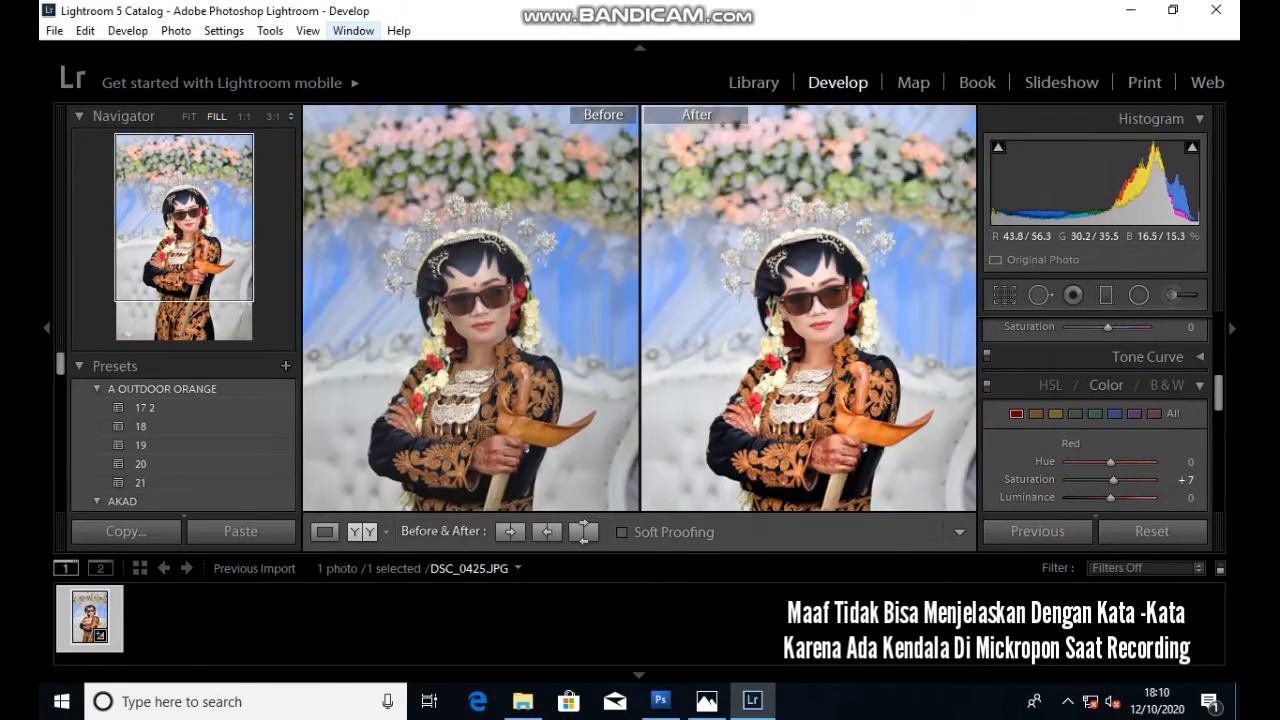
{"action": "key", "text": "z"}
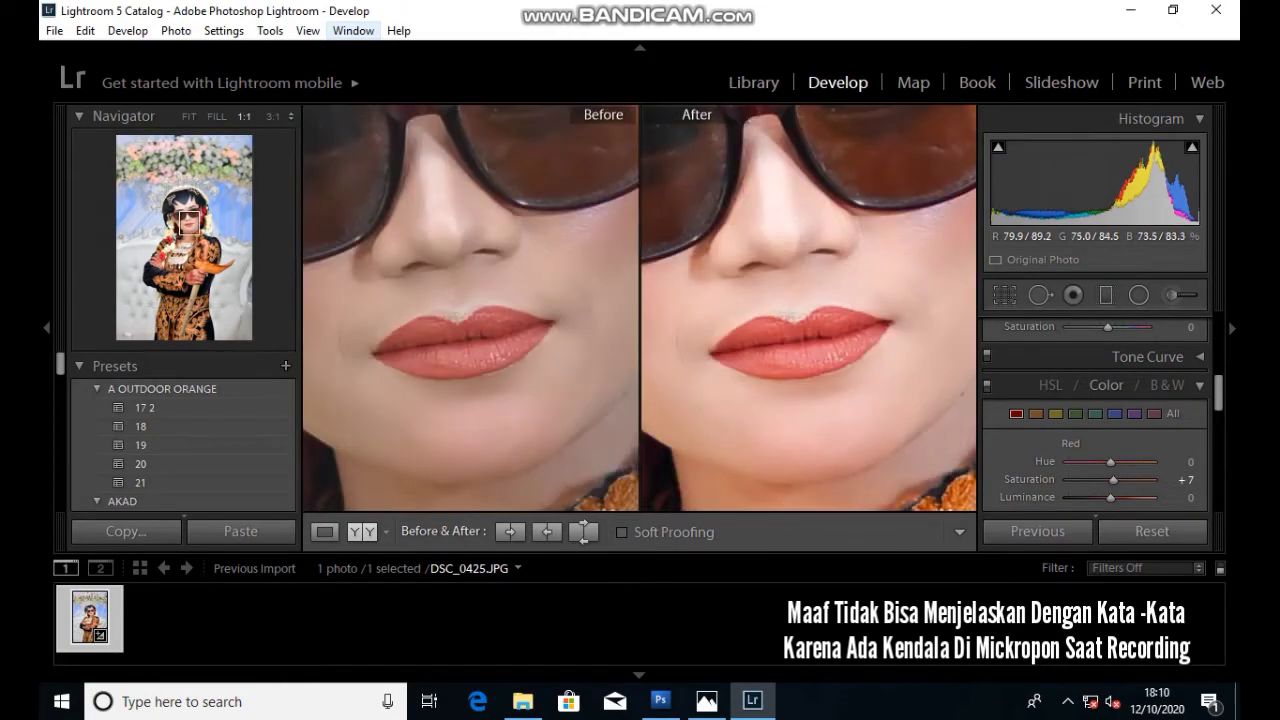
{"action": "key", "text": "z"}
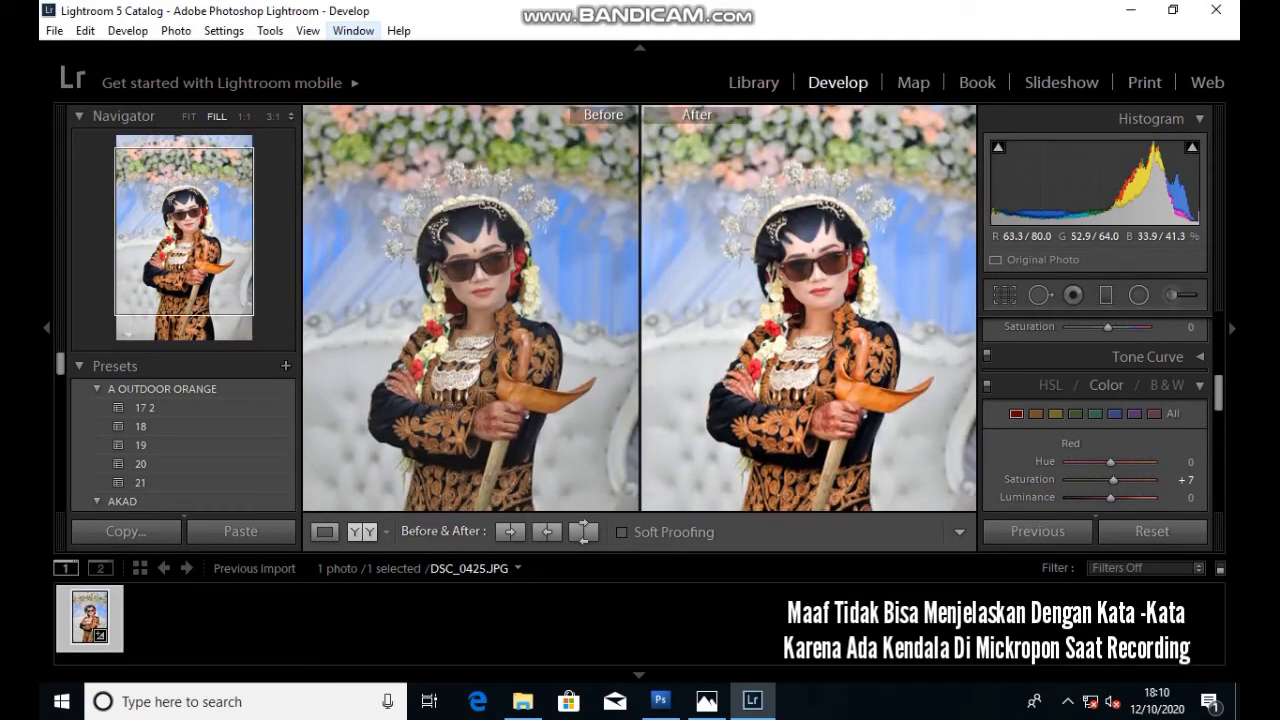
- Try darker and lighter Red Luminance, then reset it to 0 after inspecting the face
{"action": "mouse_move", "coordinate": [1112, 497]}
{"action": "left_mouse_down"}
{"action": "mouse_move", "coordinate": [1094, 497]}
{"action": "mouse_move", "coordinate": [1116, 497]}
{"action": "left_mouse_up"}
{"action": "double_click", "coordinate": [1094, 497]}
{"action": "left_click_drag", "start_coordinate": [800, 330], "coordinate": [800, 450]}
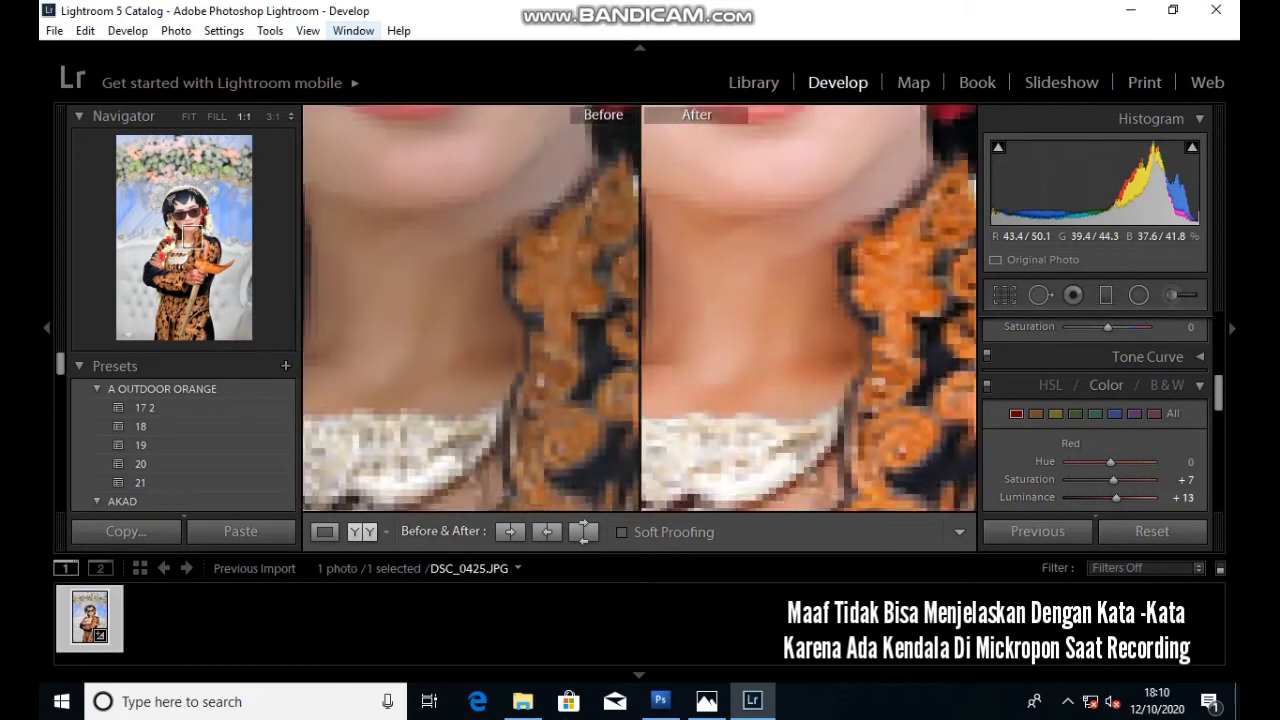
{"action": "left_click_drag", "start_coordinate": [800, 400], "coordinate": [800, 448]}
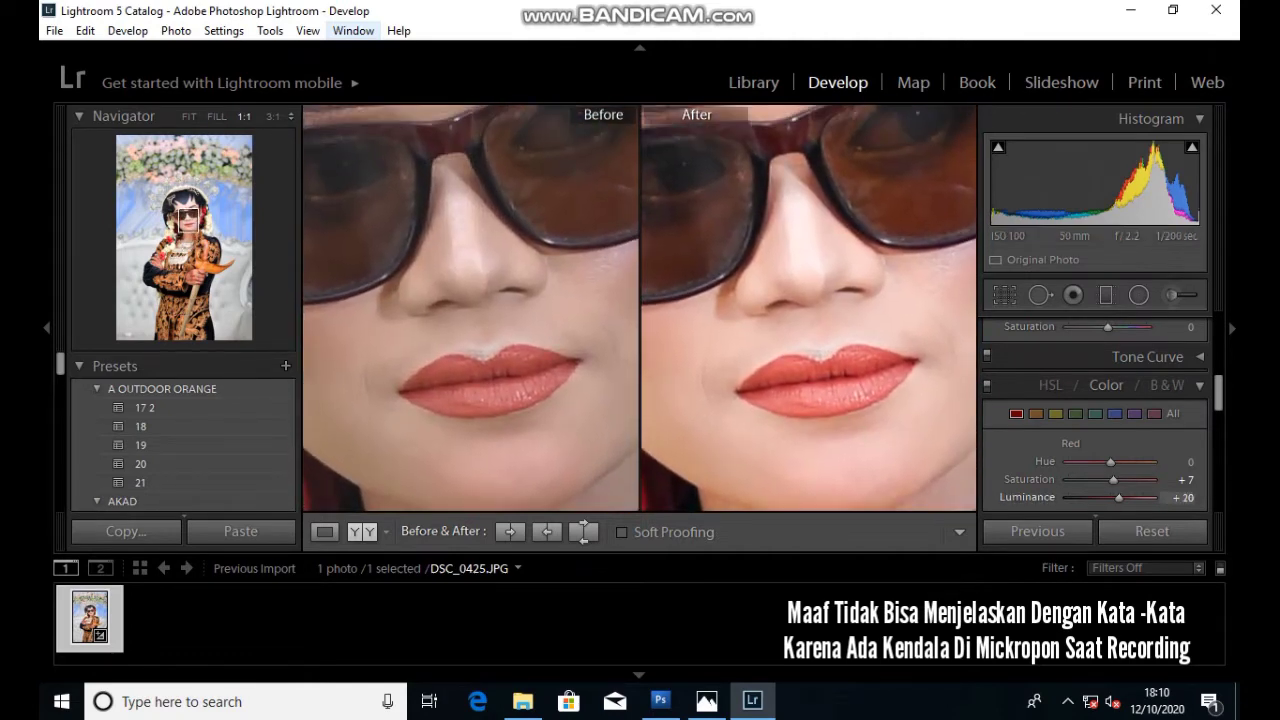
{"action": "double_click", "coordinate": [1121, 497]}
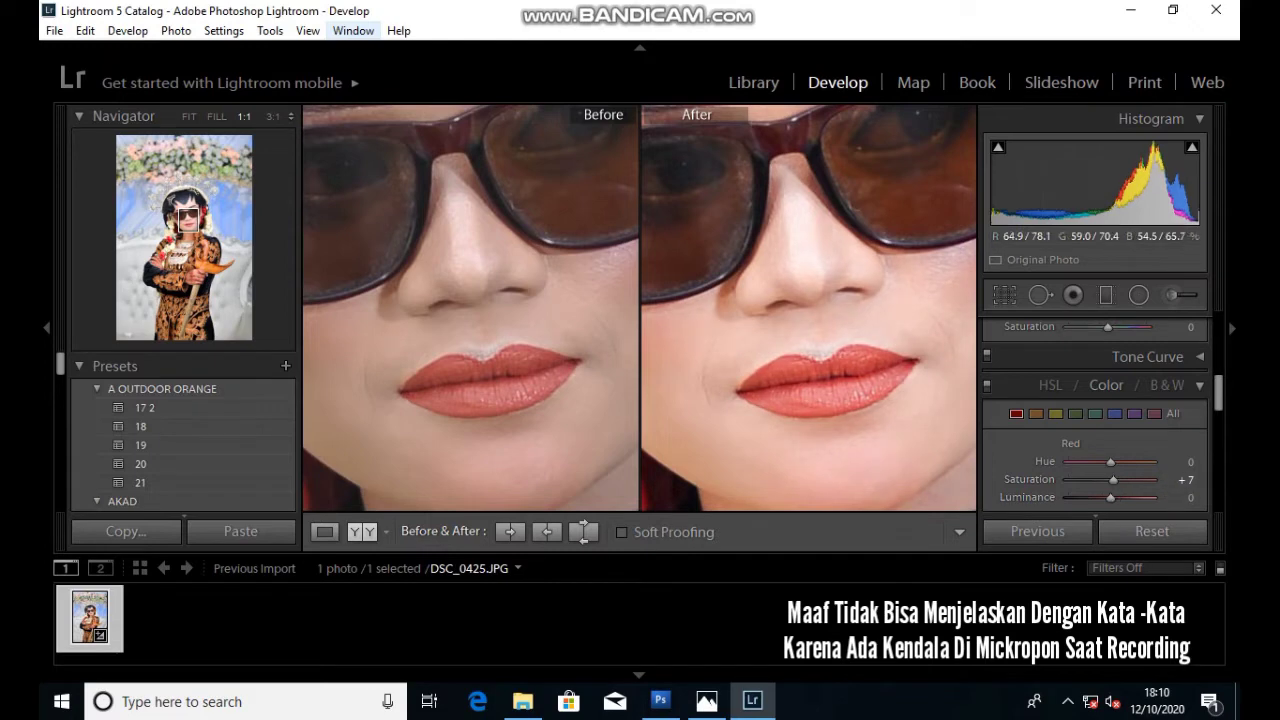
{"action": "key", "text": "z"}
{"action": "mouse_move", "coordinate": [800, 460]}
{"action": "left_mouse_down"}
{"action": "mouse_move", "coordinate": [800, 375]}
{"action": "mouse_move", "coordinate": [800, 450]}
{"action": "left_mouse_up"}
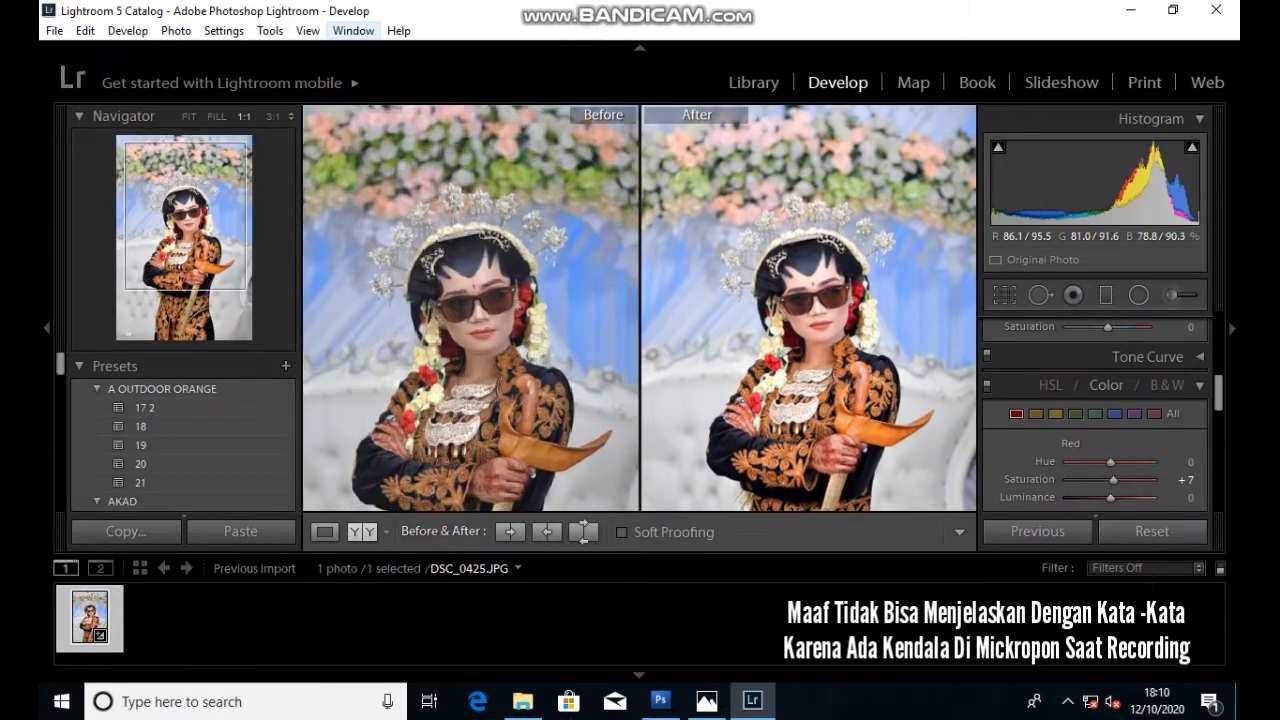
{"action": "left_click", "coordinate": [813, 265]}
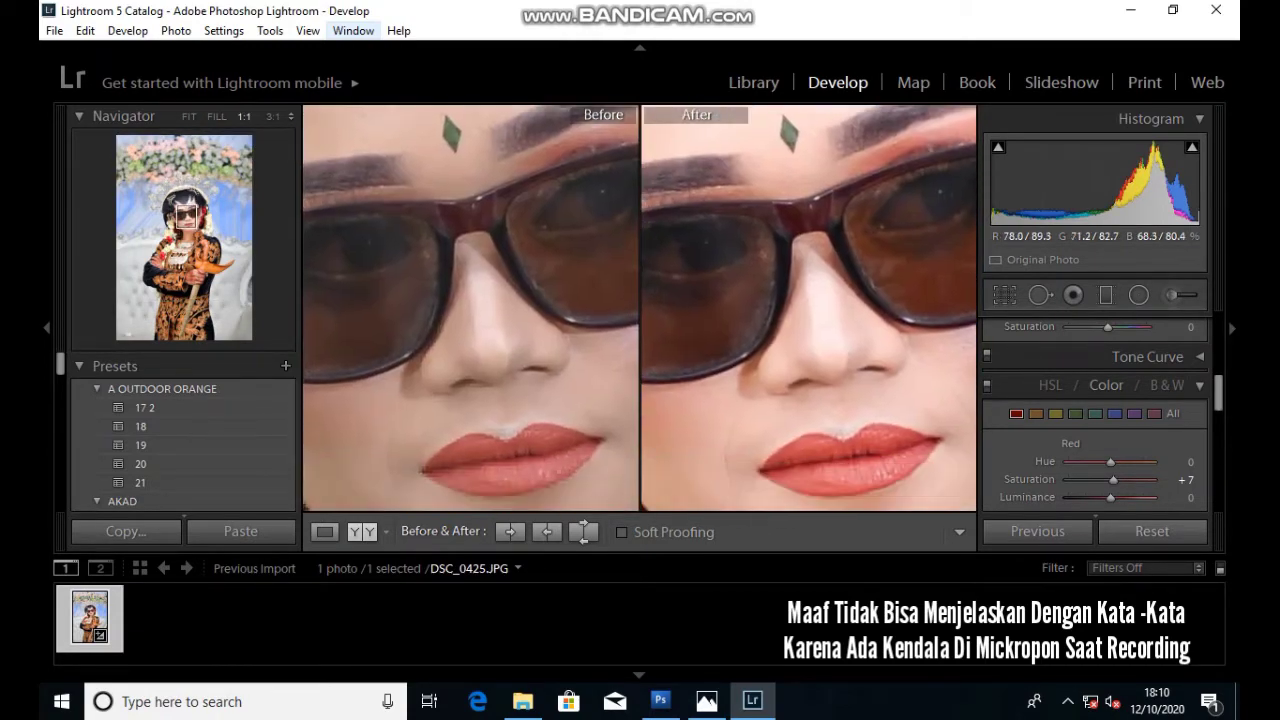
{"action": "key", "text": "z"}
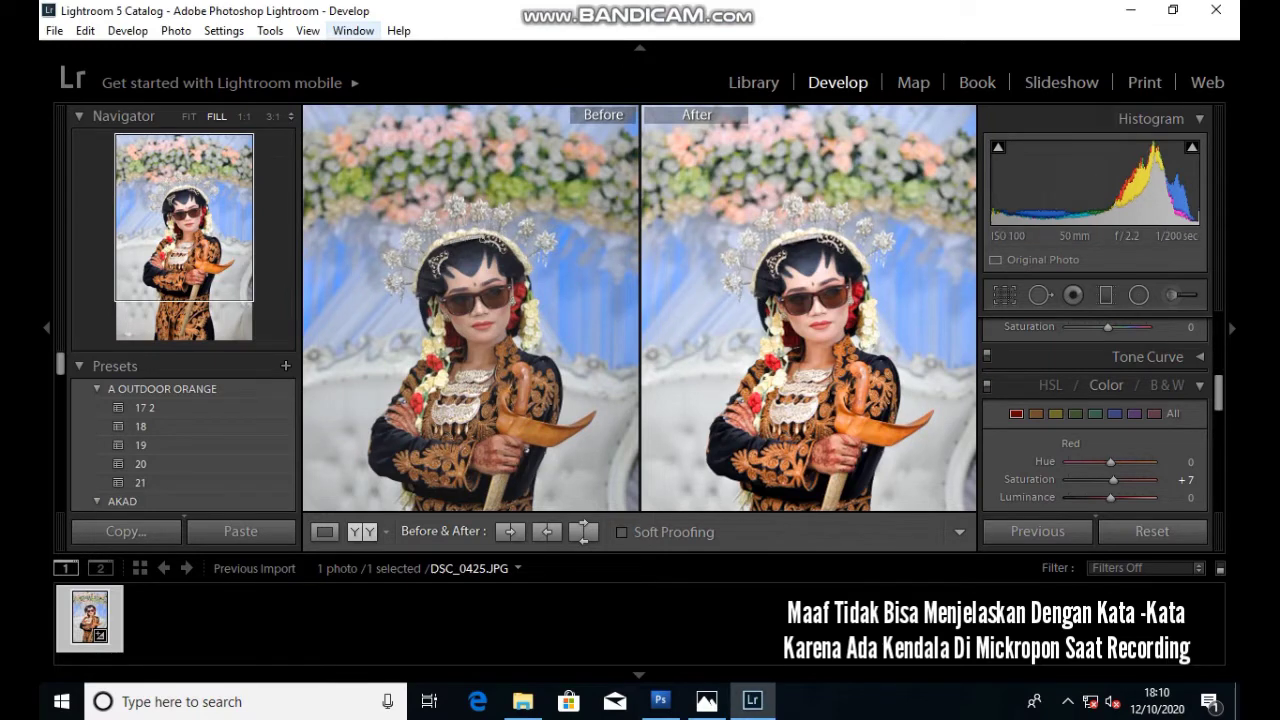
- Raise Orange Luminance from +42 to +51, checking the lips' skin tones
{"action": "left_click_drag", "start_coordinate": [1110, 462], "coordinate": [1128, 497]}
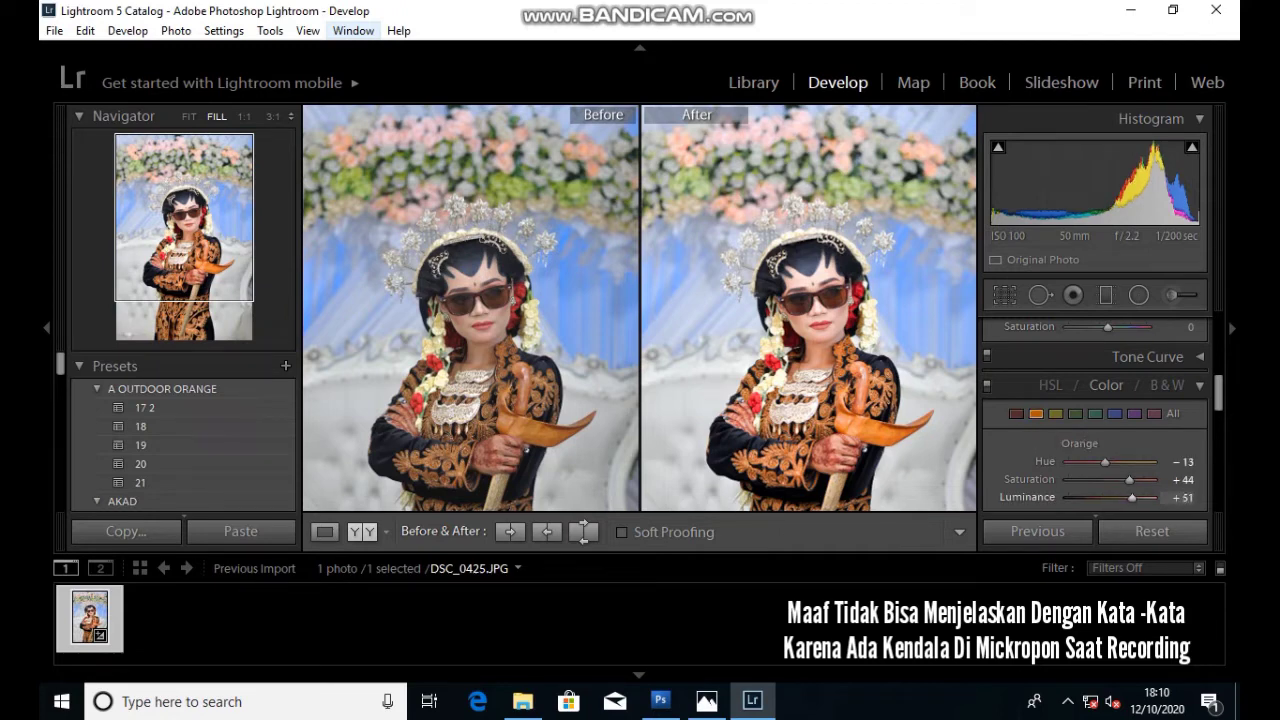
{"action": "left_click_drag", "start_coordinate": [600, 350], "coordinate": [600, 480]}
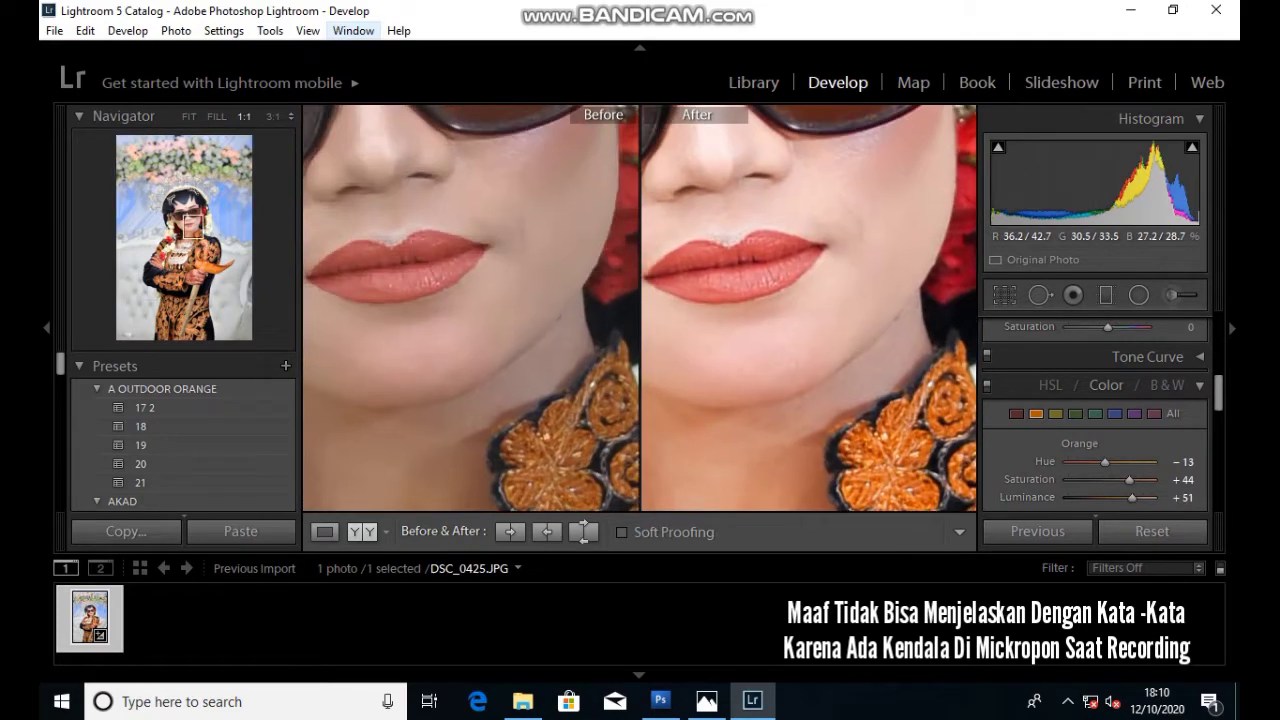
{"action": "key", "text": "z"}
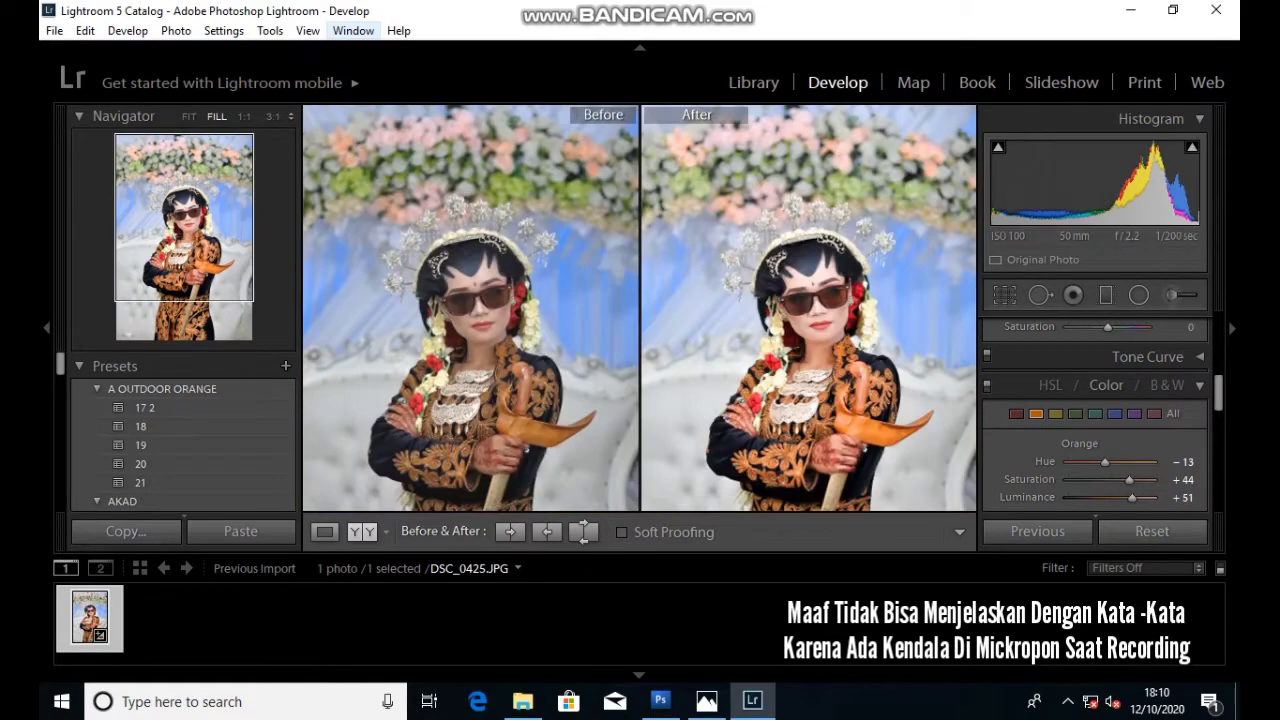
- Collapse the Effects section so Camera Calibration shows
{"action": "scroll", "coordinate": [1095, 415], "scroll_direction": "down", "scroll_amount": 1}
{"action": "scroll", "coordinate": [1095, 415], "scroll_direction": "down", "scroll_amount": 2}
{"action": "scroll", "coordinate": [1095, 415], "scroll_direction": "down", "scroll_amount": 2}
{"action": "scroll", "coordinate": [1095, 415], "scroll_direction": "down", "scroll_amount": 1}
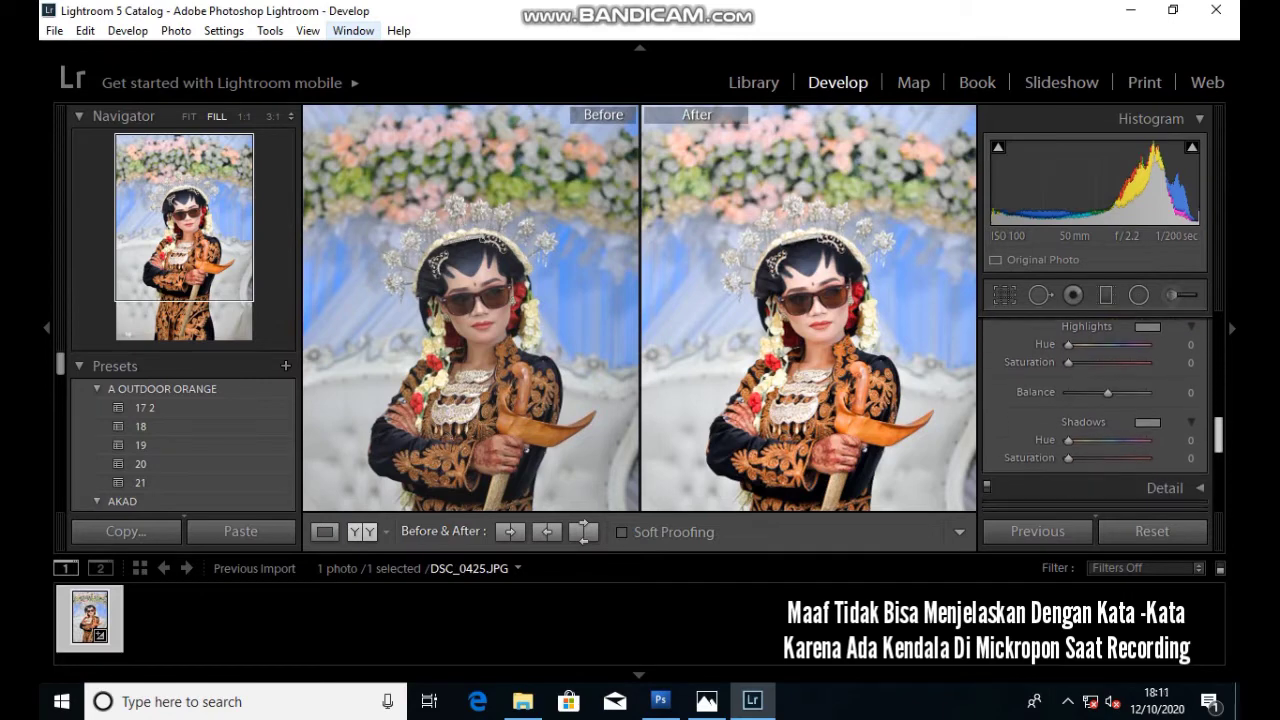
{"action": "scroll", "coordinate": [1095, 415], "scroll_direction": "down", "scroll_amount": 1}
{"action": "scroll", "coordinate": [1095, 415], "scroll_direction": "down", "scroll_amount": 1}
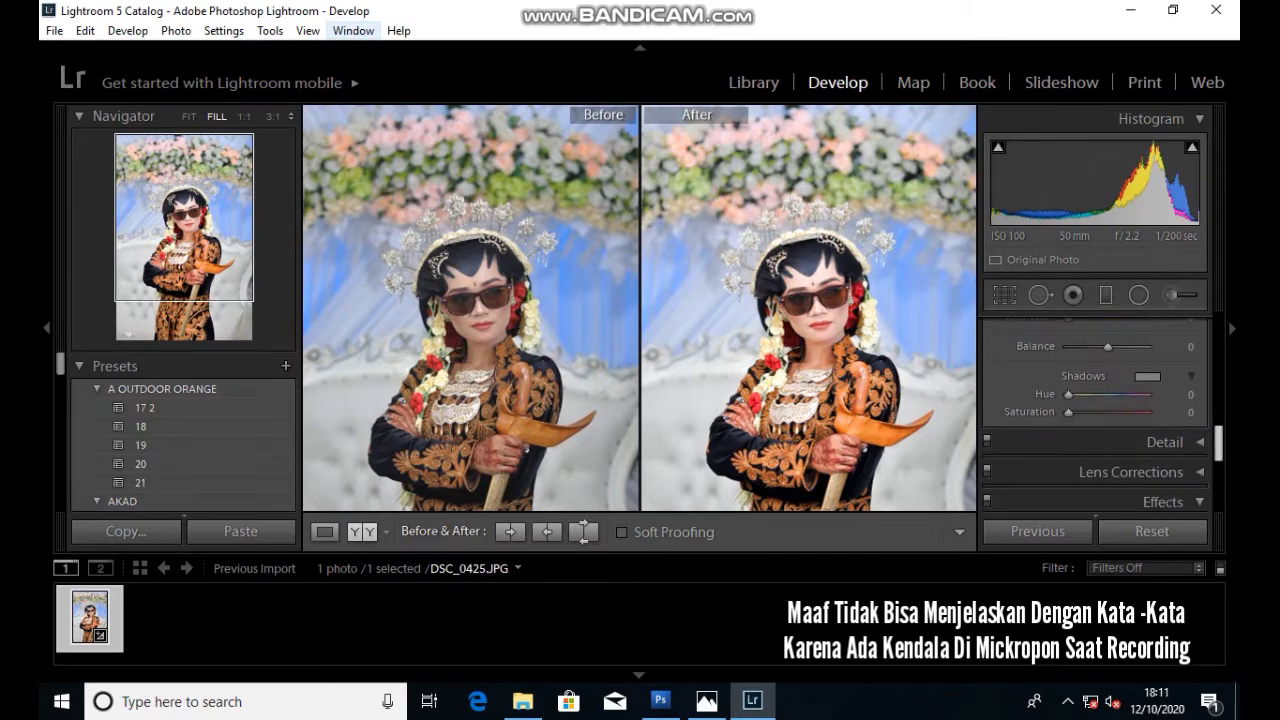
{"action": "scroll", "coordinate": [1095, 415], "scroll_direction": "down", "scroll_amount": 1}
{"action": "scroll", "coordinate": [1095, 415], "scroll_direction": "down", "scroll_amount": 2}
{"action": "scroll", "coordinate": [1095, 415], "scroll_direction": "down", "scroll_amount": 1}
{"action": "scroll", "coordinate": [1095, 415], "scroll_direction": "up", "scroll_amount": 1}
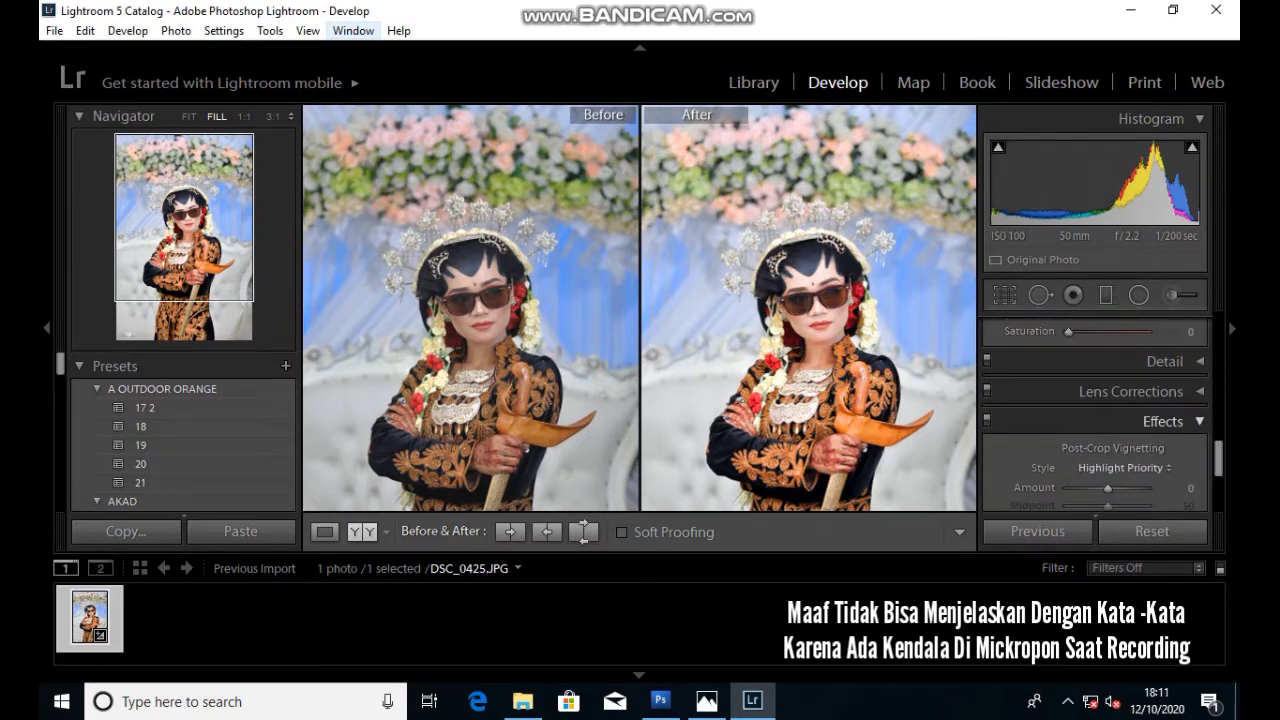
{"action": "left_click", "coordinate": [1160, 421]}
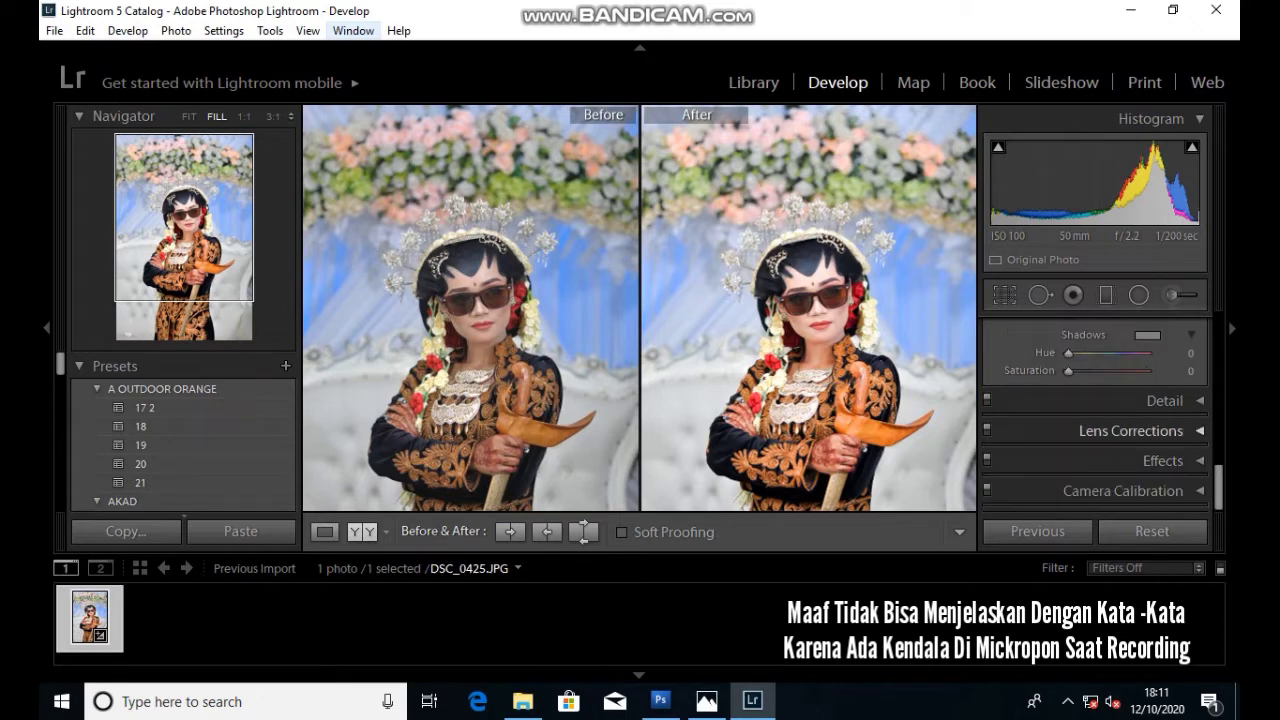
- Collapse Basic, expand Tone Curve, and check the lips at 1:1
{"action": "scroll", "coordinate": [1095, 415], "scroll_direction": "up", "scroll_amount": 2}
{"action": "scroll", "coordinate": [1095, 415], "scroll_direction": "up", "scroll_amount": 3}
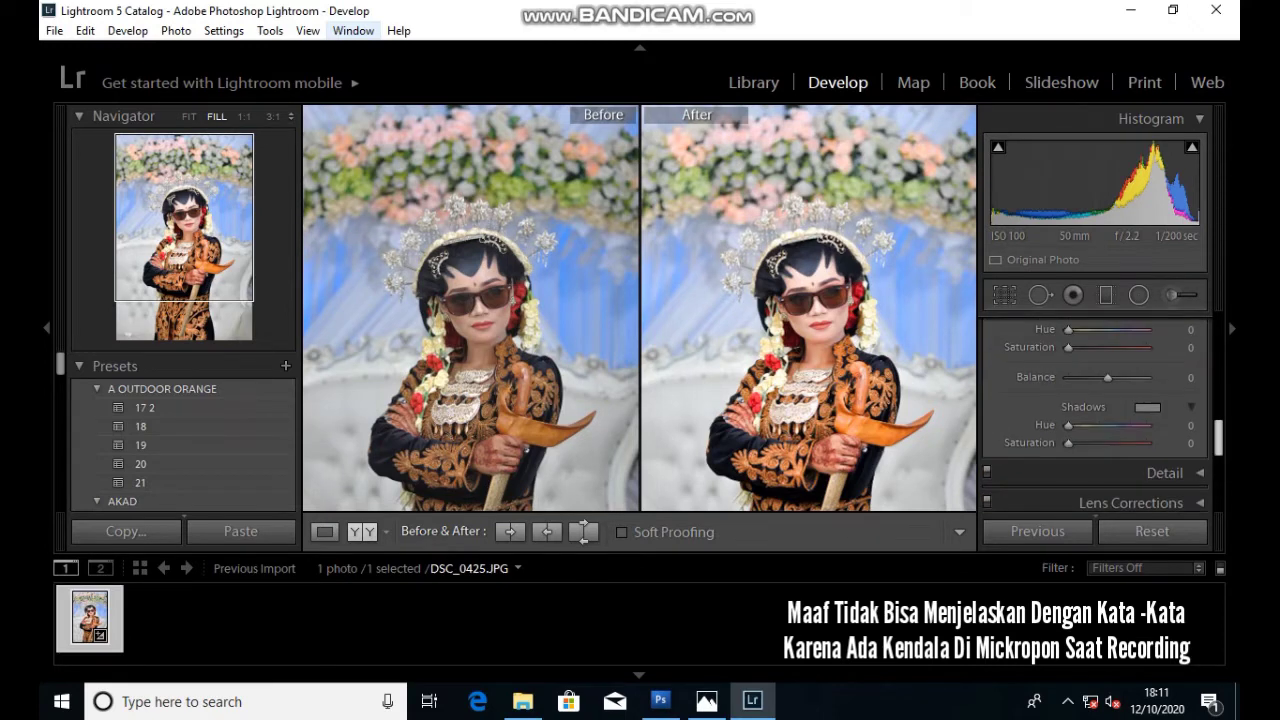
{"action": "scroll", "coordinate": [1095, 415], "scroll_direction": "up", "scroll_amount": 5}
{"action": "scroll", "coordinate": [1095, 415], "scroll_direction": "up", "scroll_amount": 1}
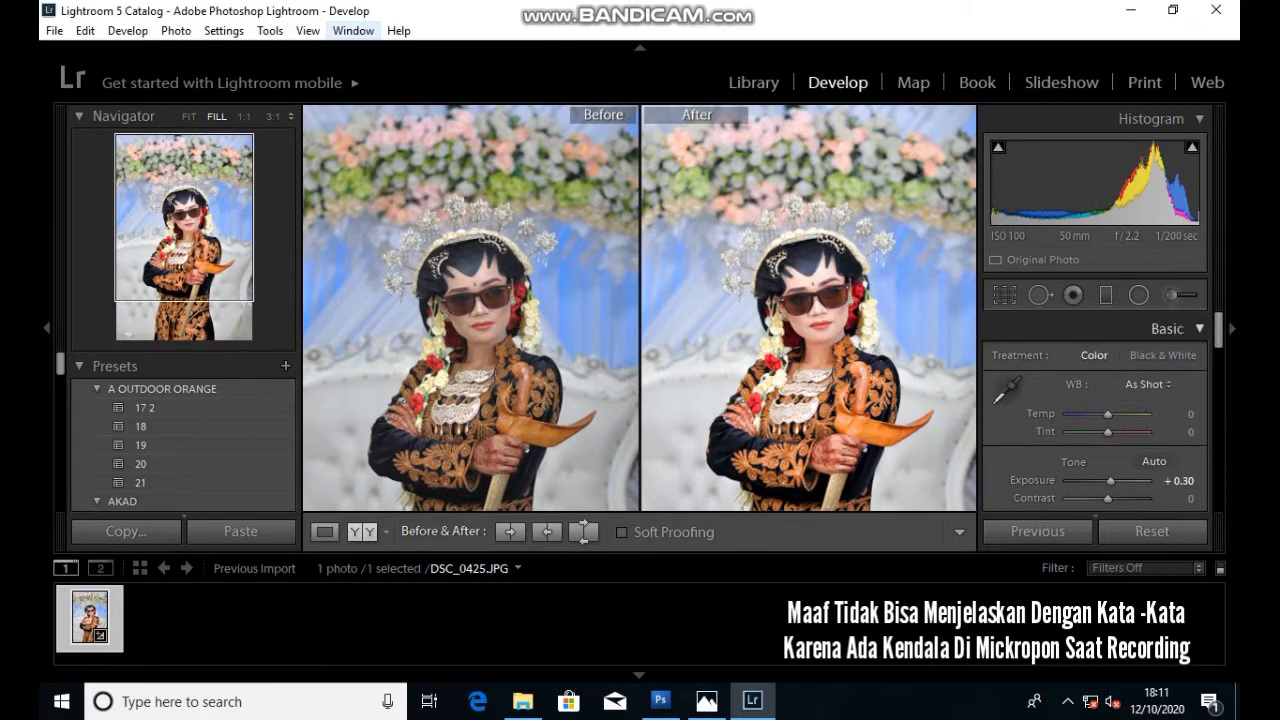
{"action": "key", "text": "ctrl+1"}
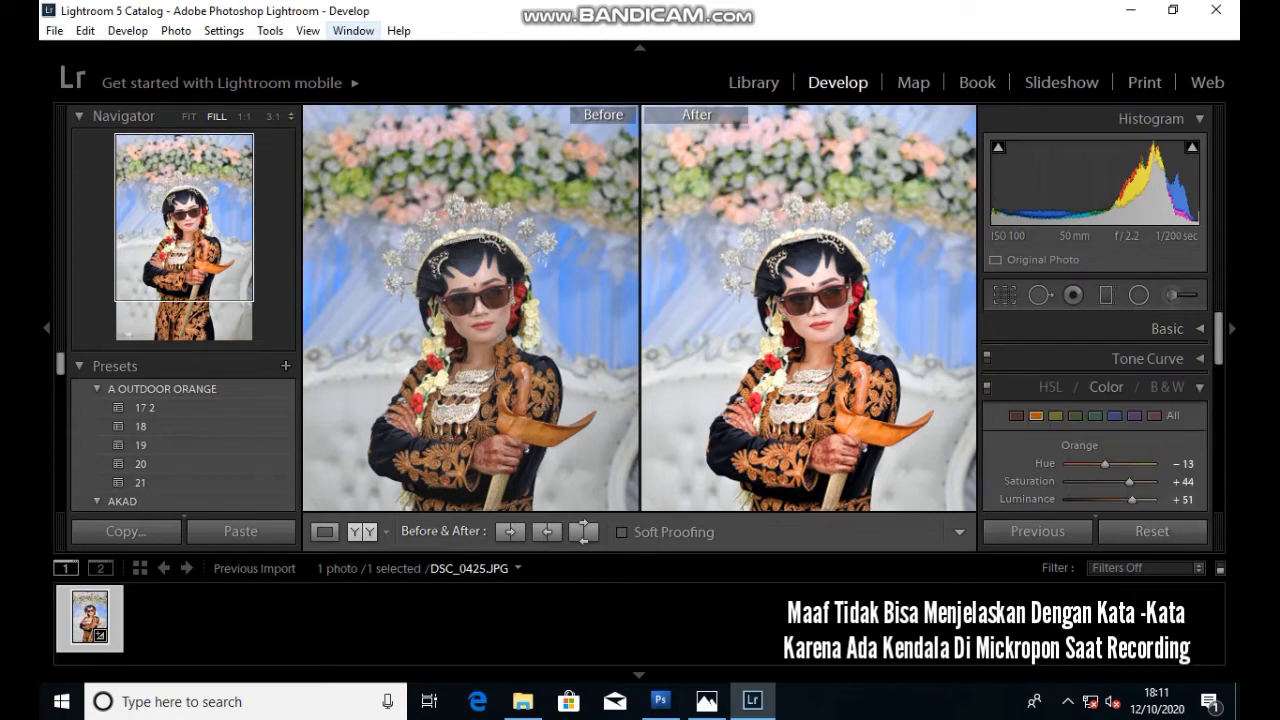
{"action": "left_click", "coordinate": [1150, 358]}
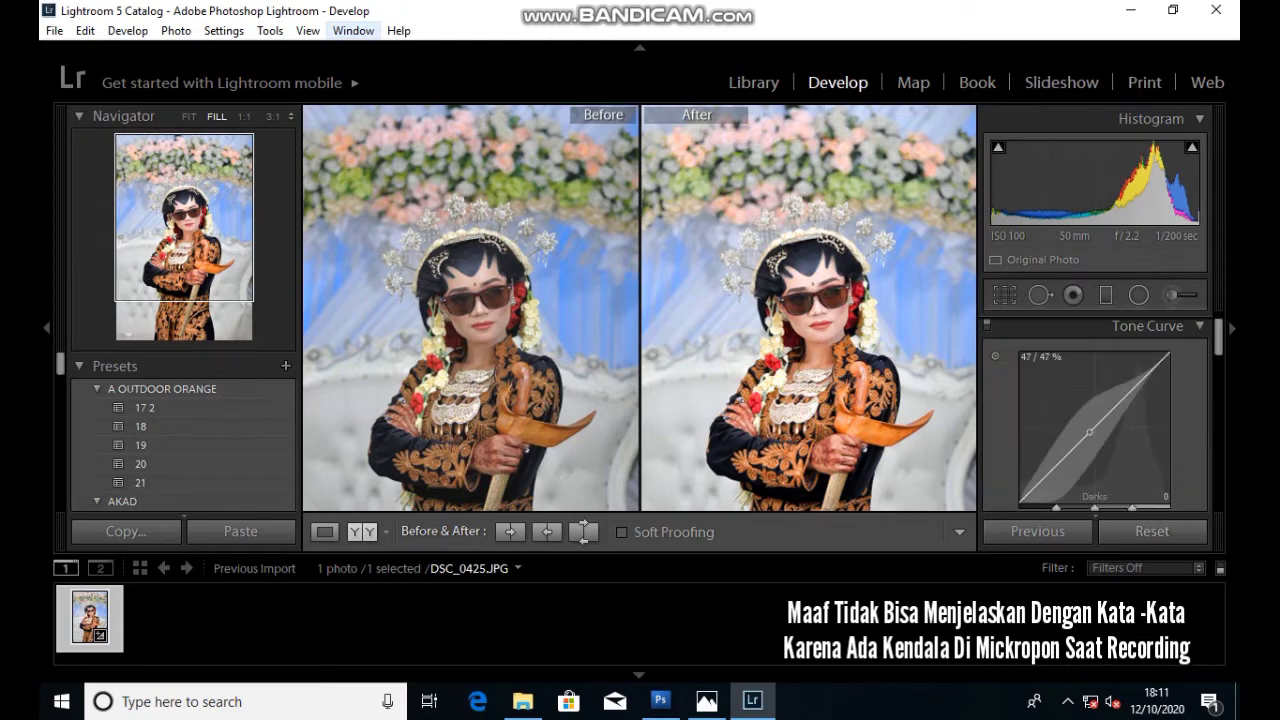
{"action": "left_click", "coordinate": [812, 325]}
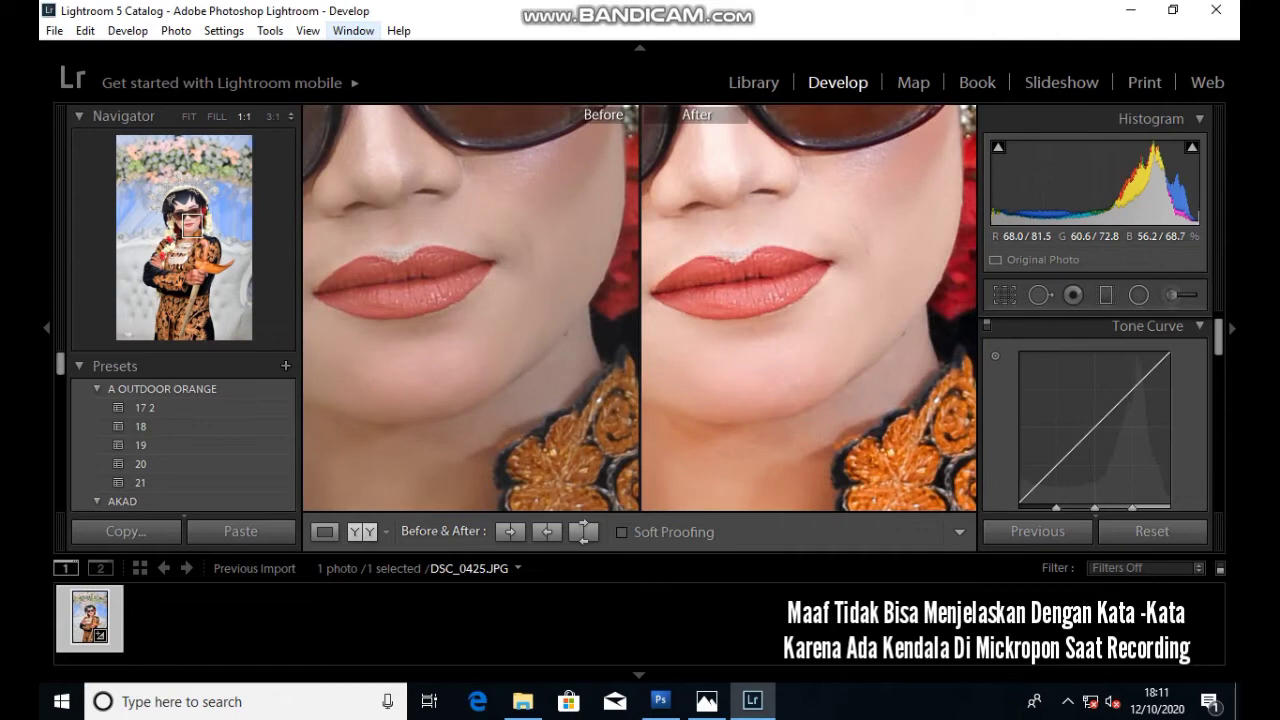
{"action": "key", "text": "z"}
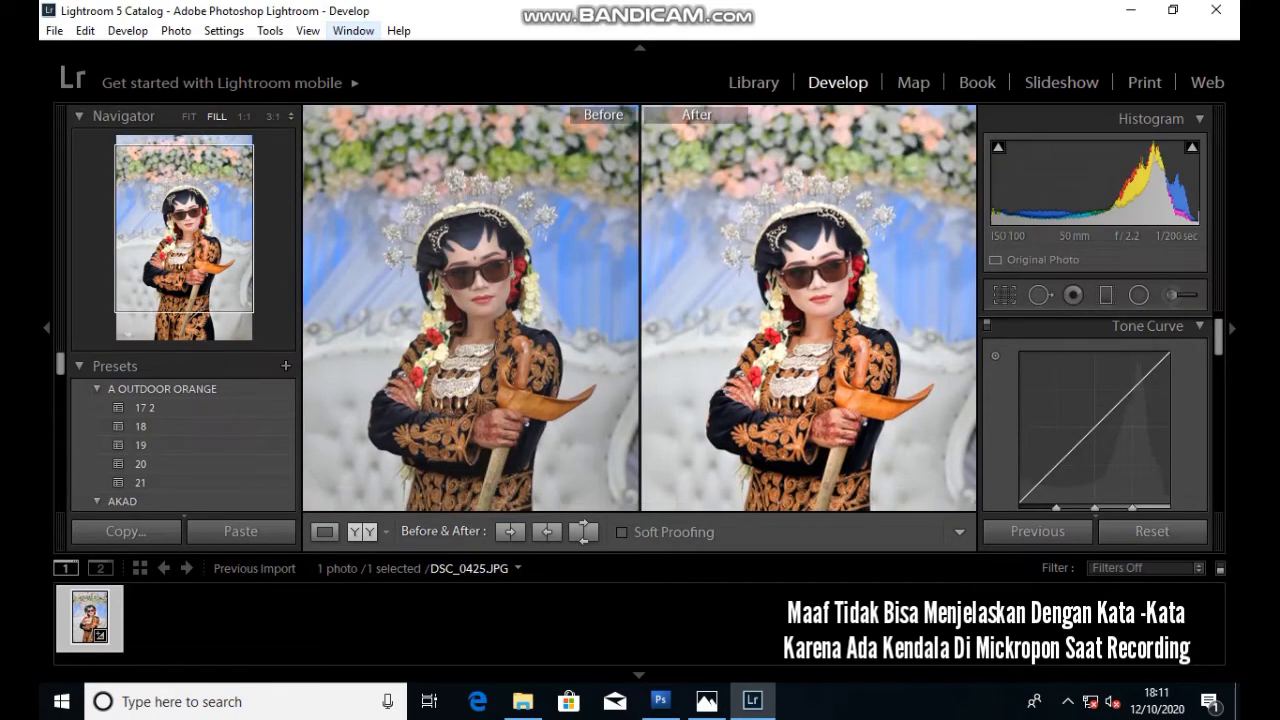
- Bend the tone curve to brighten midtones, then reset it to a straight line
{"action": "left_click_drag", "start_coordinate": [1096, 426], "coordinate": [1096, 426]}
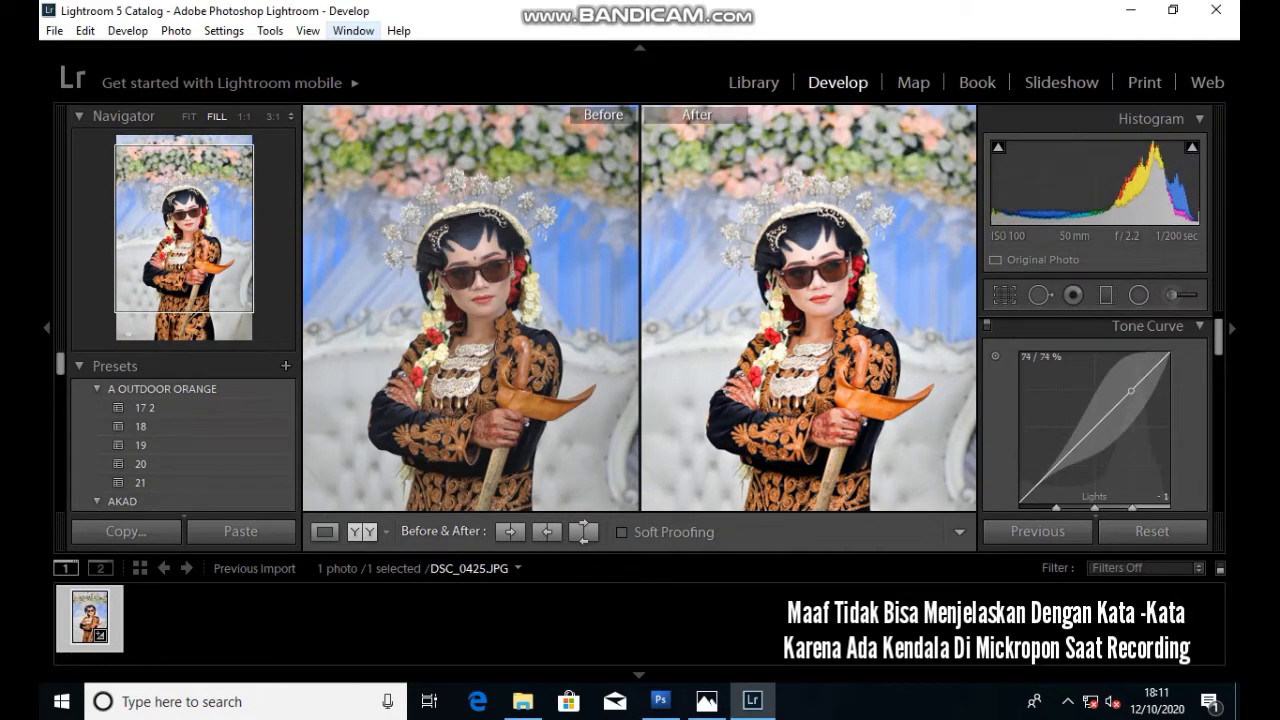
{"action": "left_click_drag", "start_coordinate": [1134, 387], "coordinate": [1134, 389]}
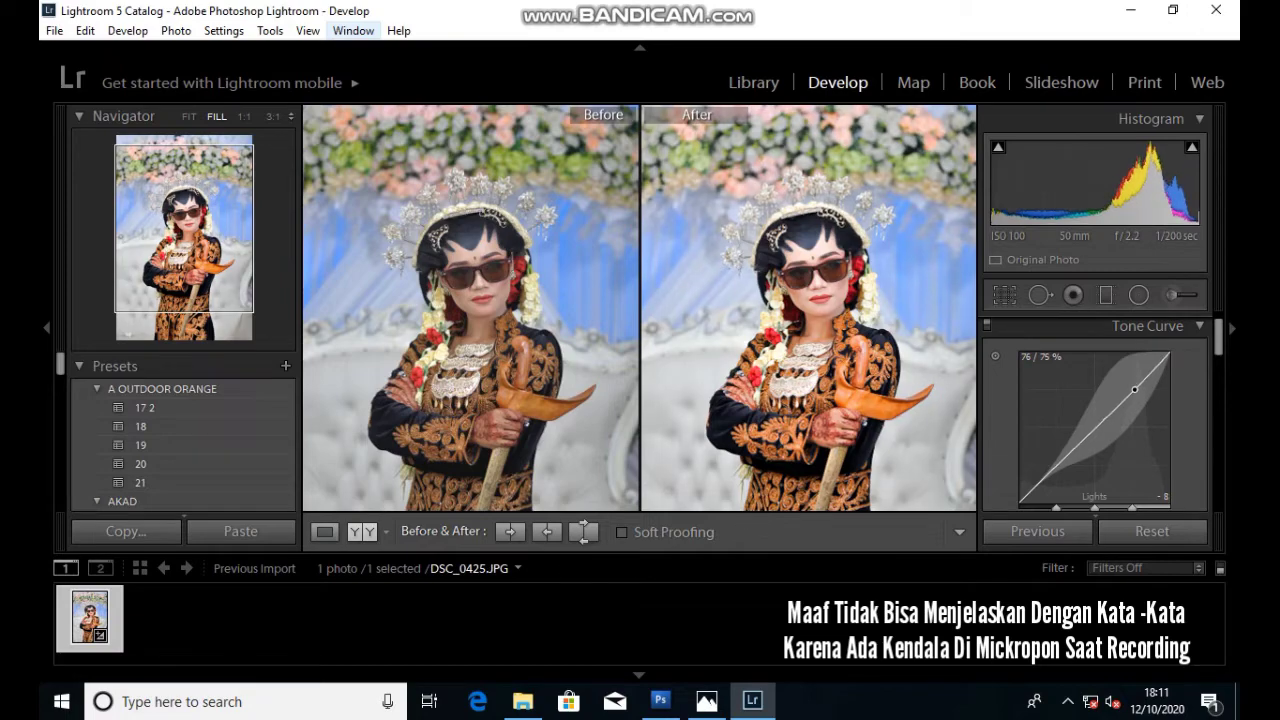
{"action": "double_click", "coordinate": [1060, 460]}
{"action": "key", "text": "z"}
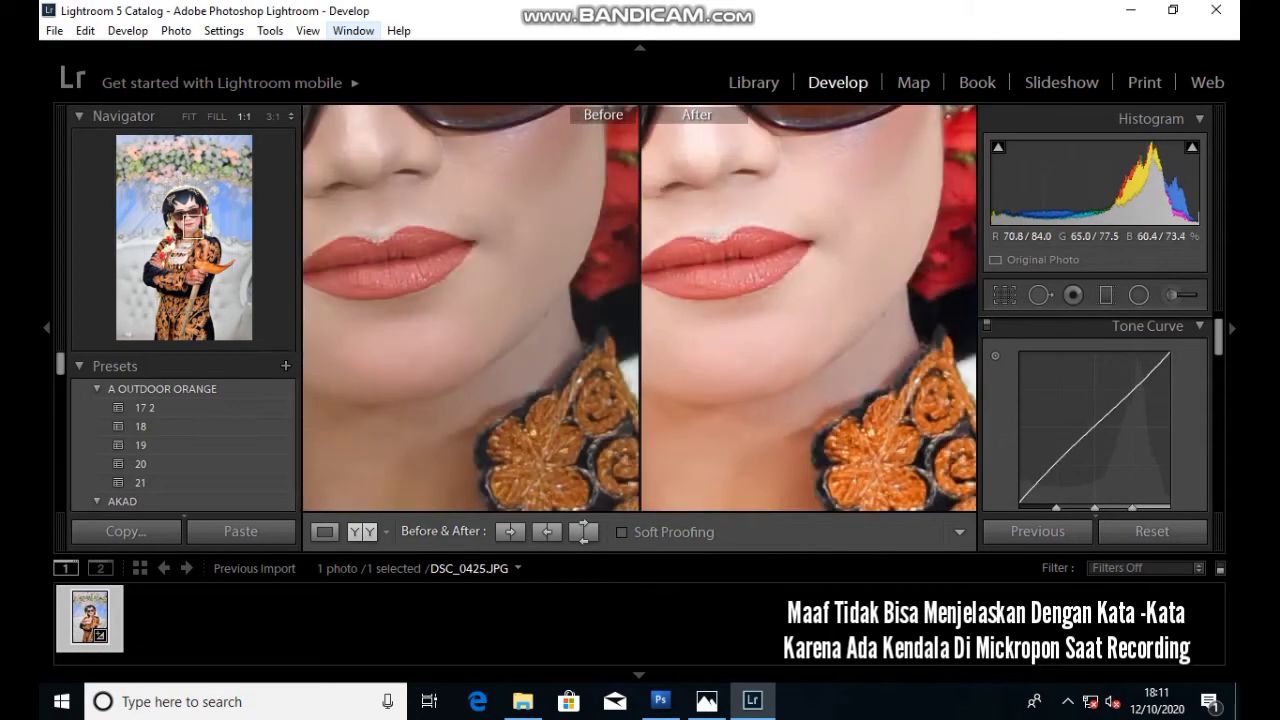
{"action": "key", "text": "z"}
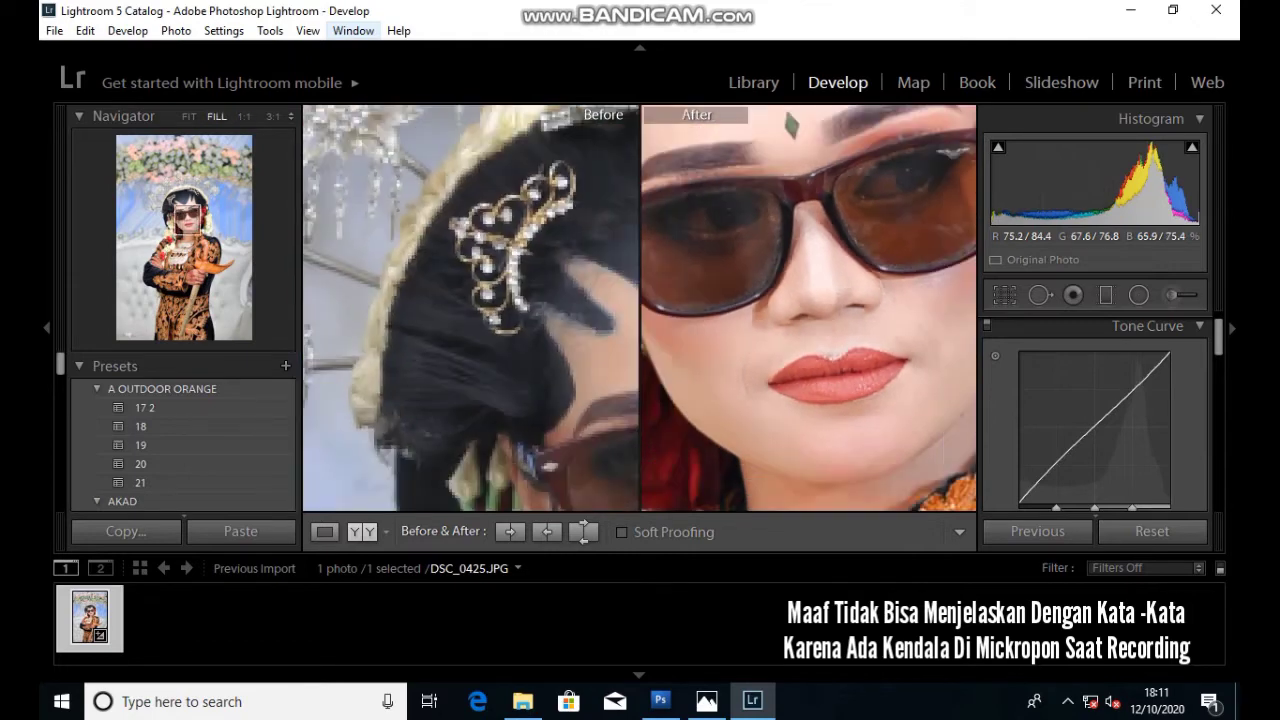
- Try a curve point in the darks and lights, then remove it to straighten the curve
{"action": "left_click_drag", "start_coordinate": [1068, 457], "coordinate": [1068, 452]}
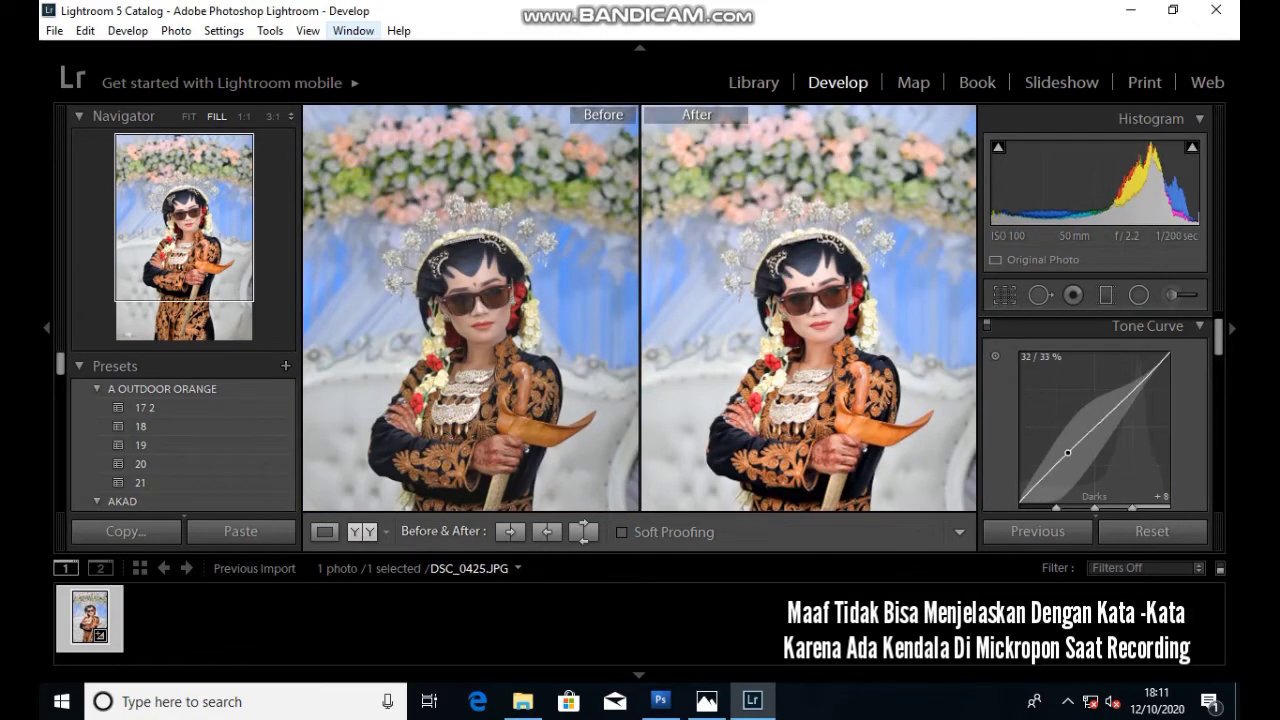
{"action": "left_click_drag", "start_coordinate": [1128, 390], "coordinate": [1128, 395]}
{"action": "left_click_drag", "start_coordinate": [1085, 442], "coordinate": [1085, 530]}
{"action": "key", "text": "z"}
{"action": "key", "text": "z"}
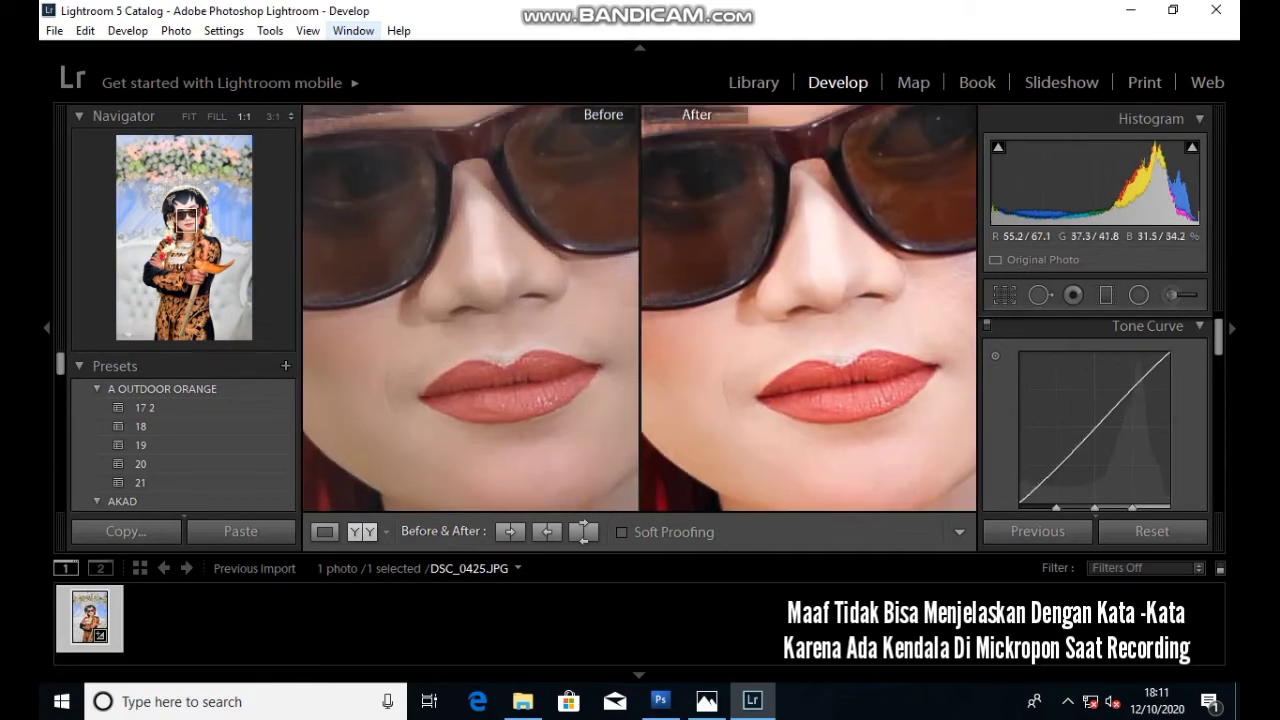
{"action": "scroll", "coordinate": [640, 308], "scroll_direction": "down", "scroll_amount": 2}
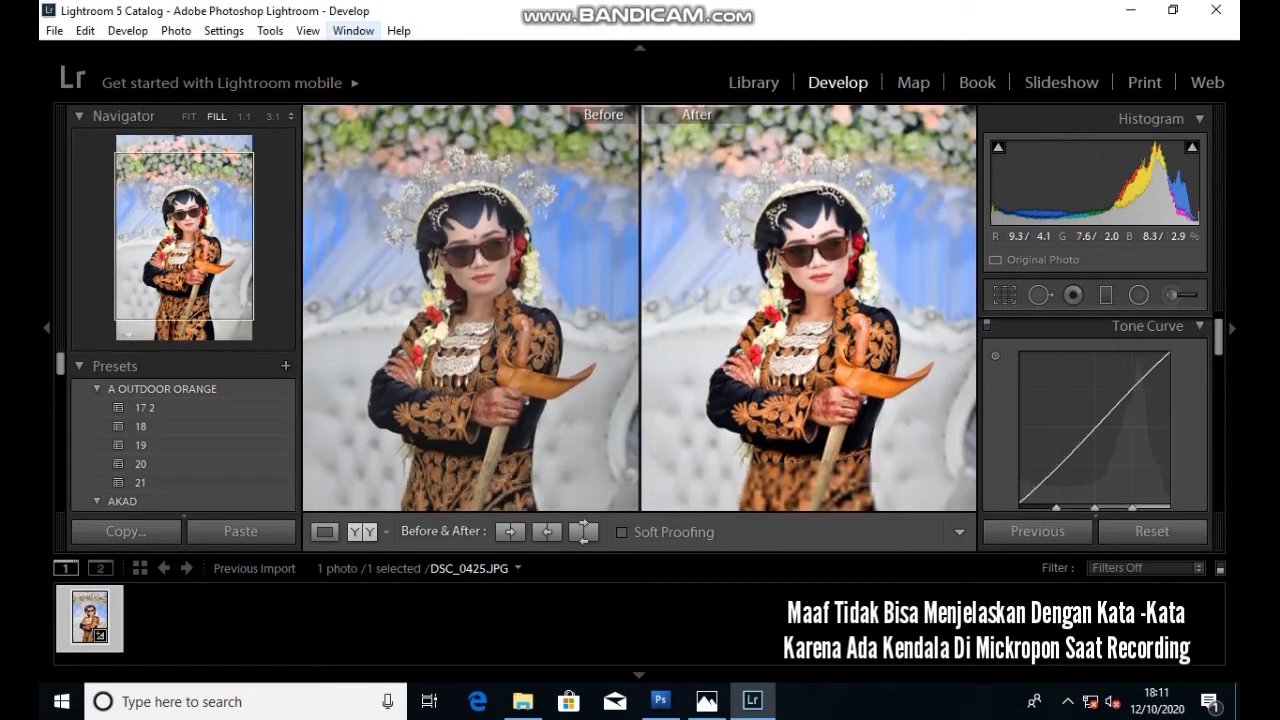
{"action": "scroll", "coordinate": [640, 308], "scroll_direction": "down", "scroll_amount": 1}
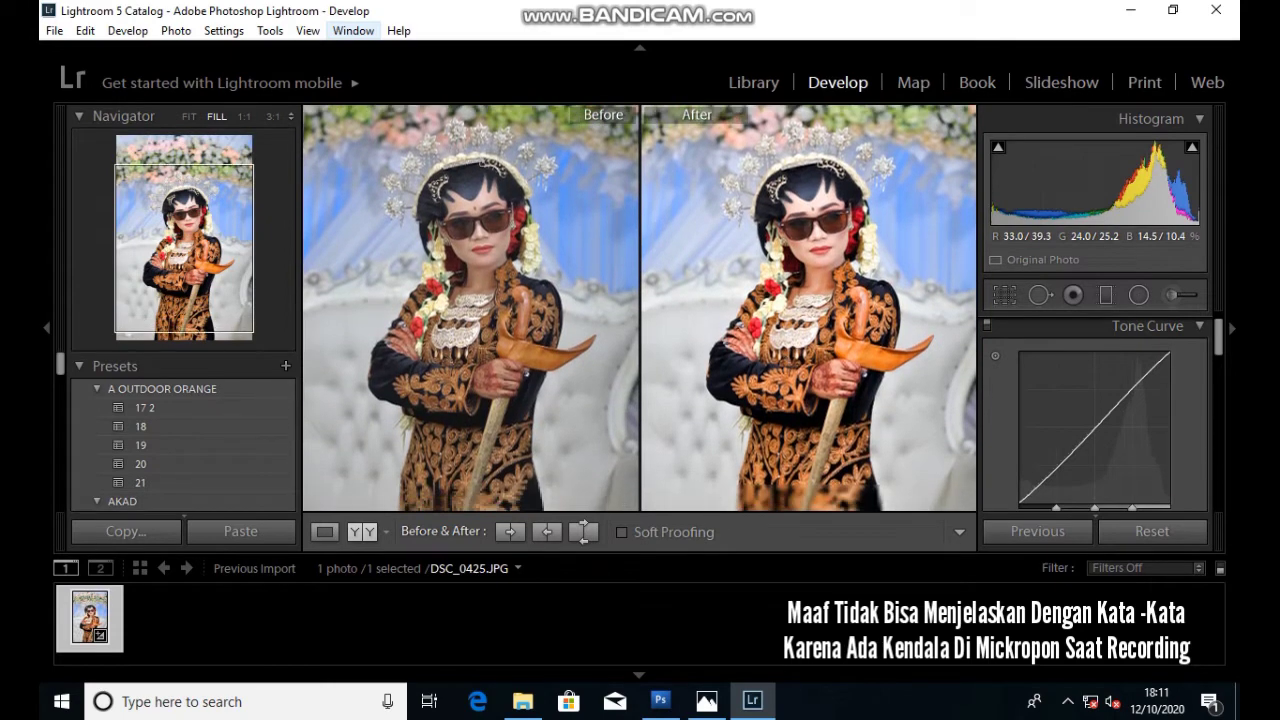
{"action": "scroll", "coordinate": [640, 308], "scroll_direction": "up", "scroll_amount": 2}
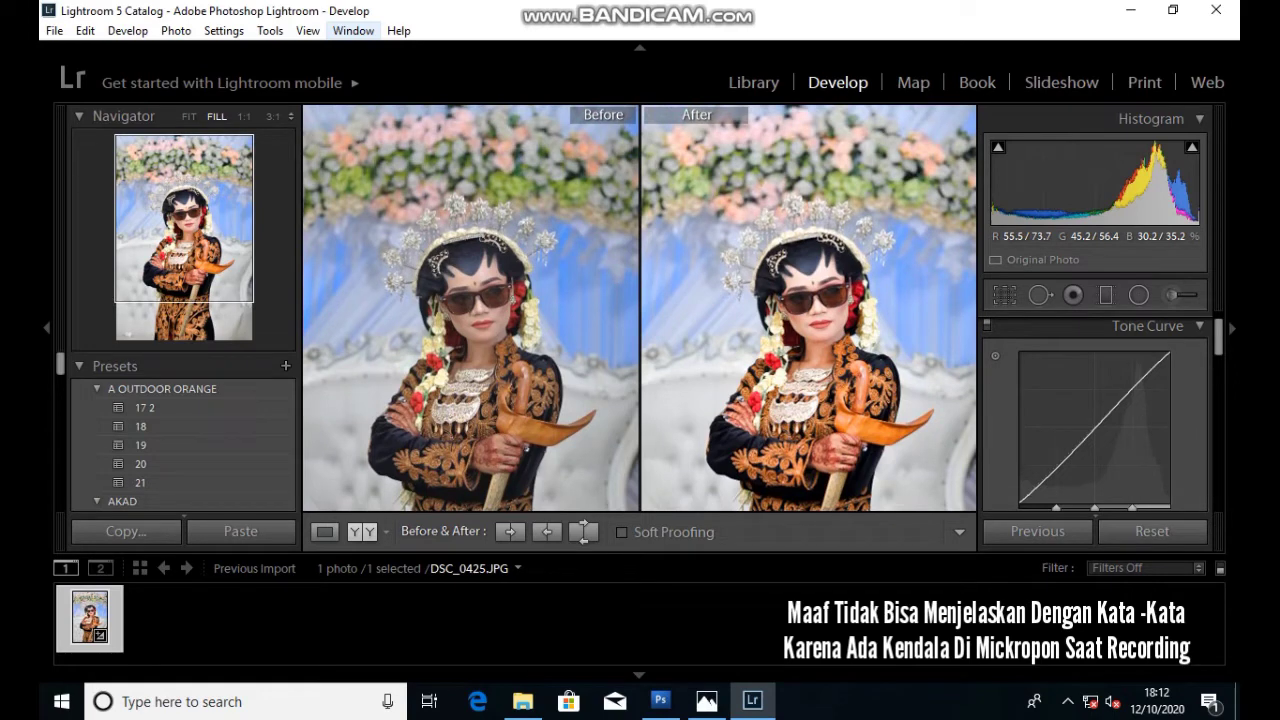
- Collapse Tone Curve, show HSL/Color/B&W, and bring Split Toning (all at 0) into view
{"action": "scroll", "coordinate": [640, 308], "scroll_direction": "down", "scroll_amount": 1}
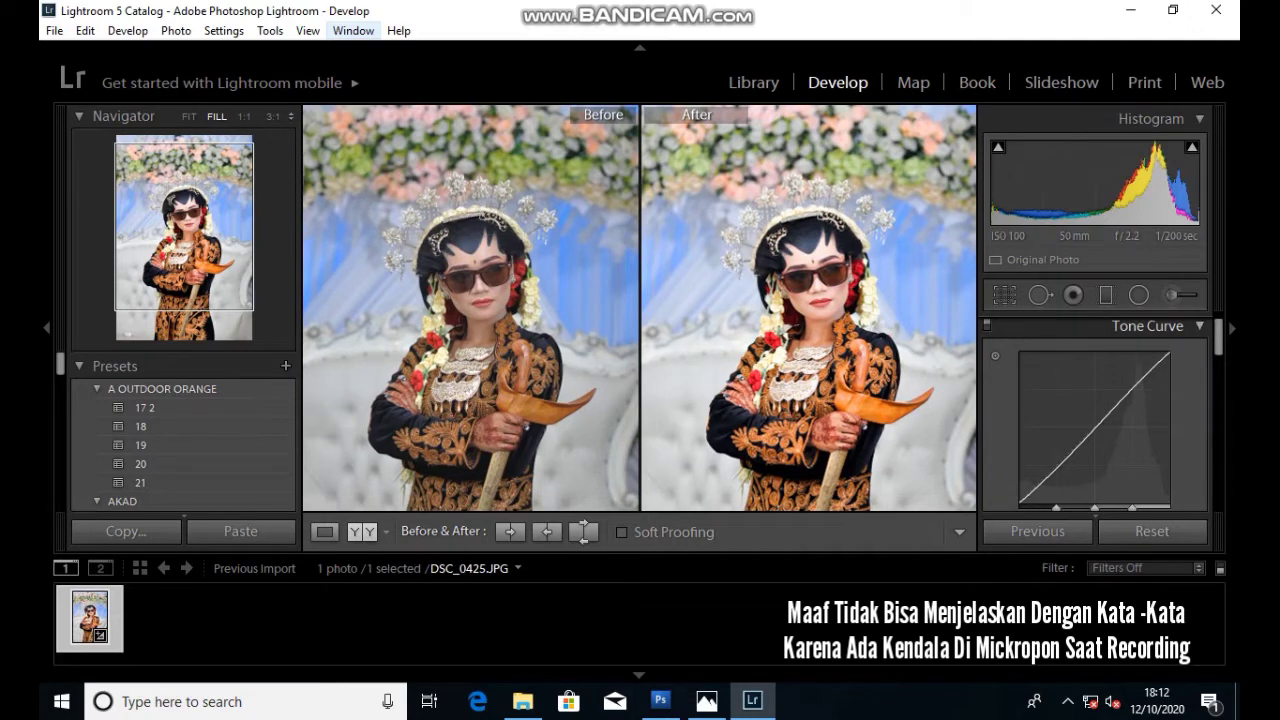
{"action": "key", "text": "ctrl+3"}
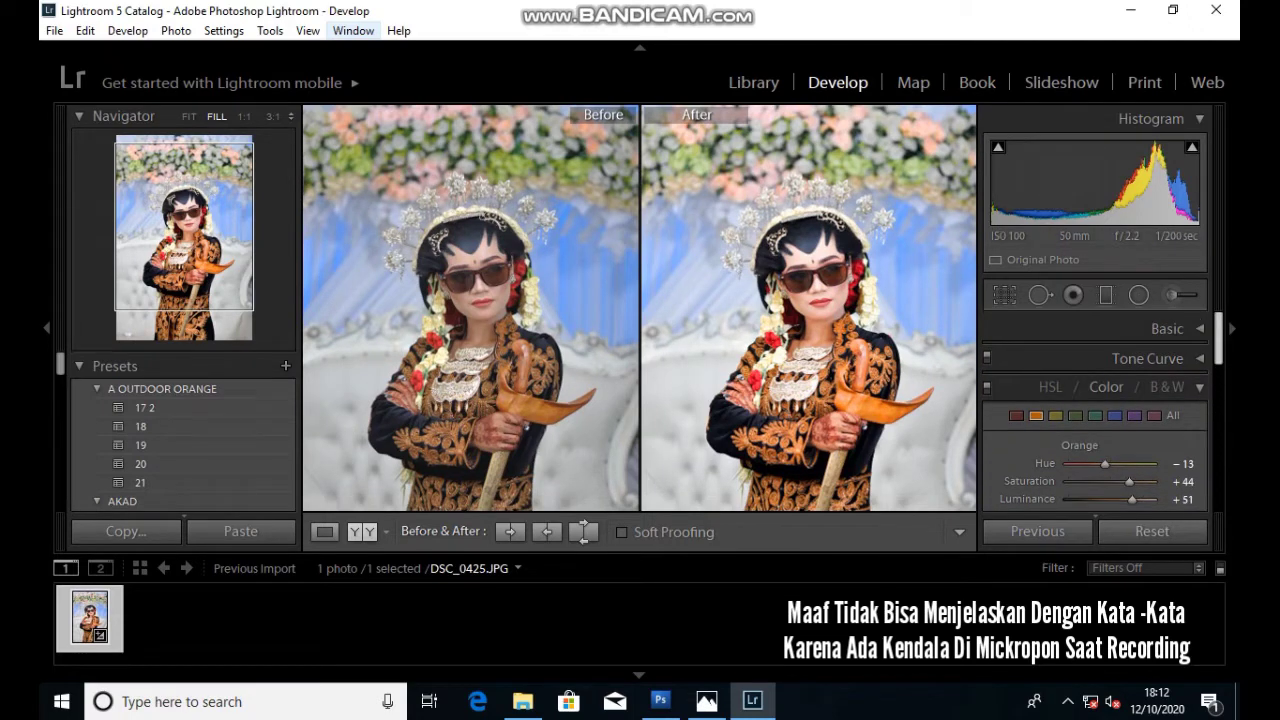
{"action": "key", "text": "ctrl+4"}
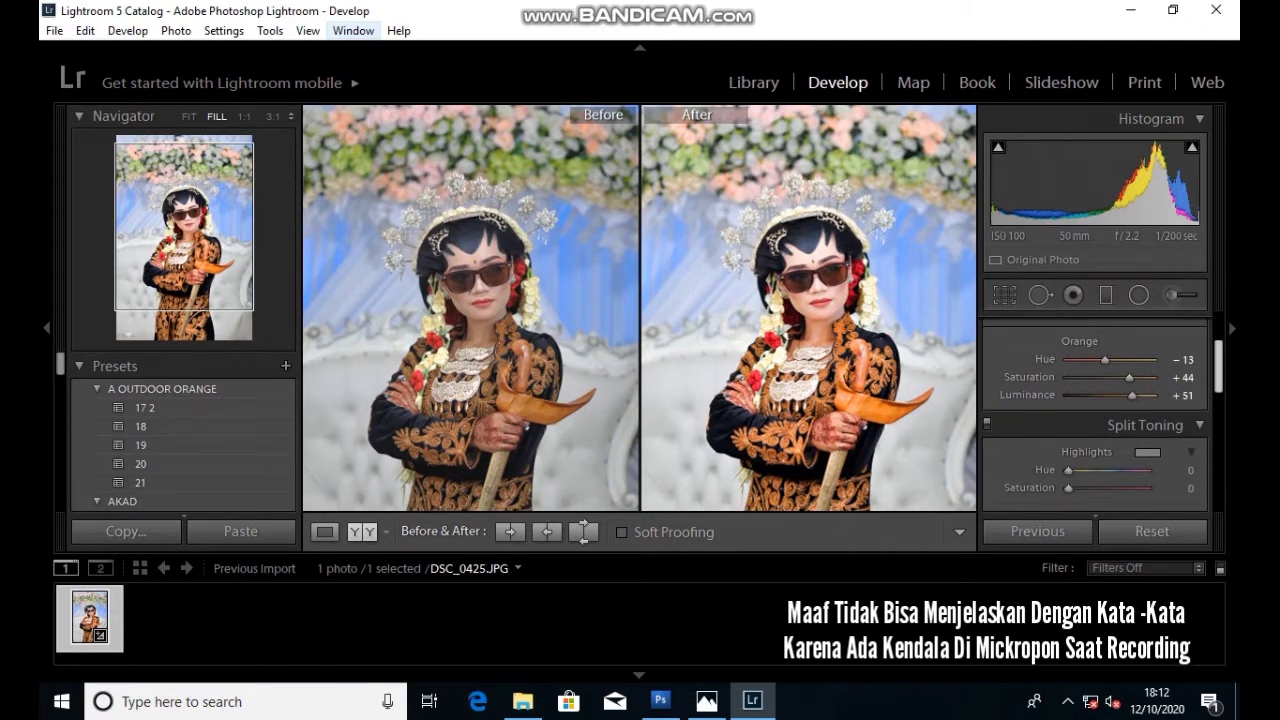
{"action": "scroll", "coordinate": [1100, 420], "scroll_direction": "down", "scroll_amount": 1}
{"action": "scroll", "coordinate": [1100, 420], "scroll_direction": "down", "scroll_amount": 1}
{"action": "scroll", "coordinate": [1100, 420], "scroll_direction": "down", "scroll_amount": 1}
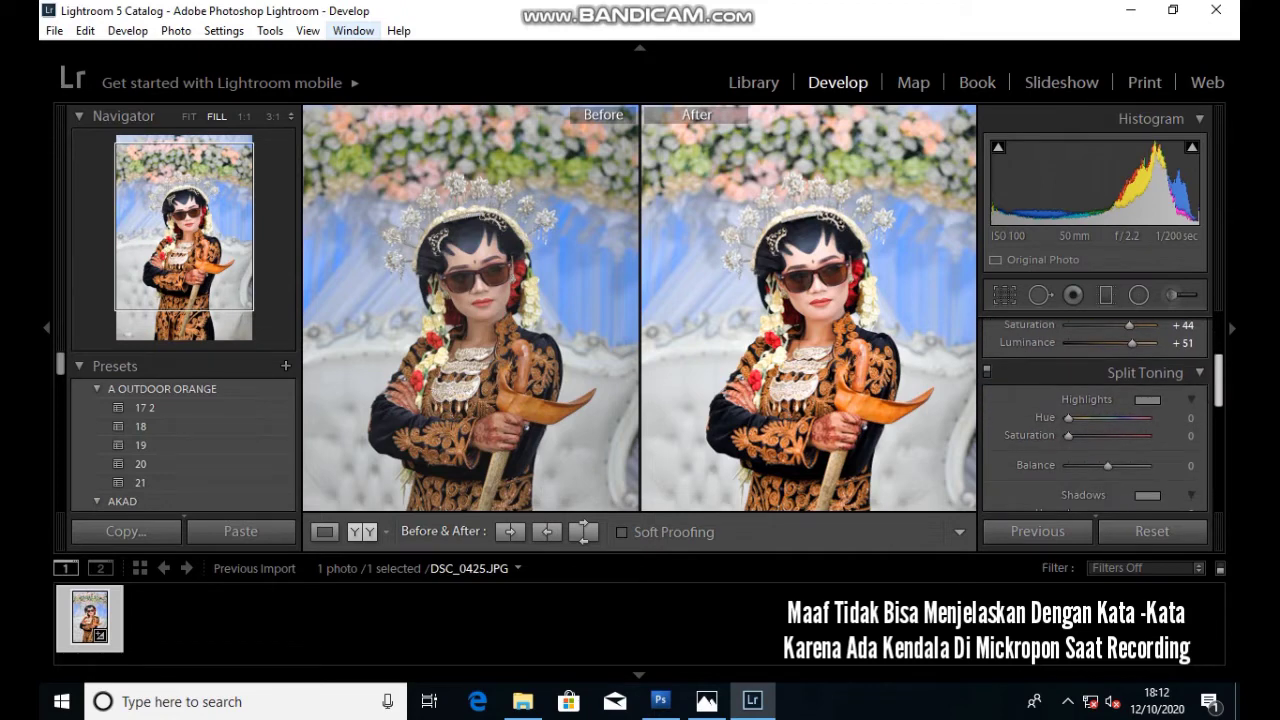
{"action": "scroll", "coordinate": [1100, 420], "scroll_direction": "down", "scroll_amount": 1}
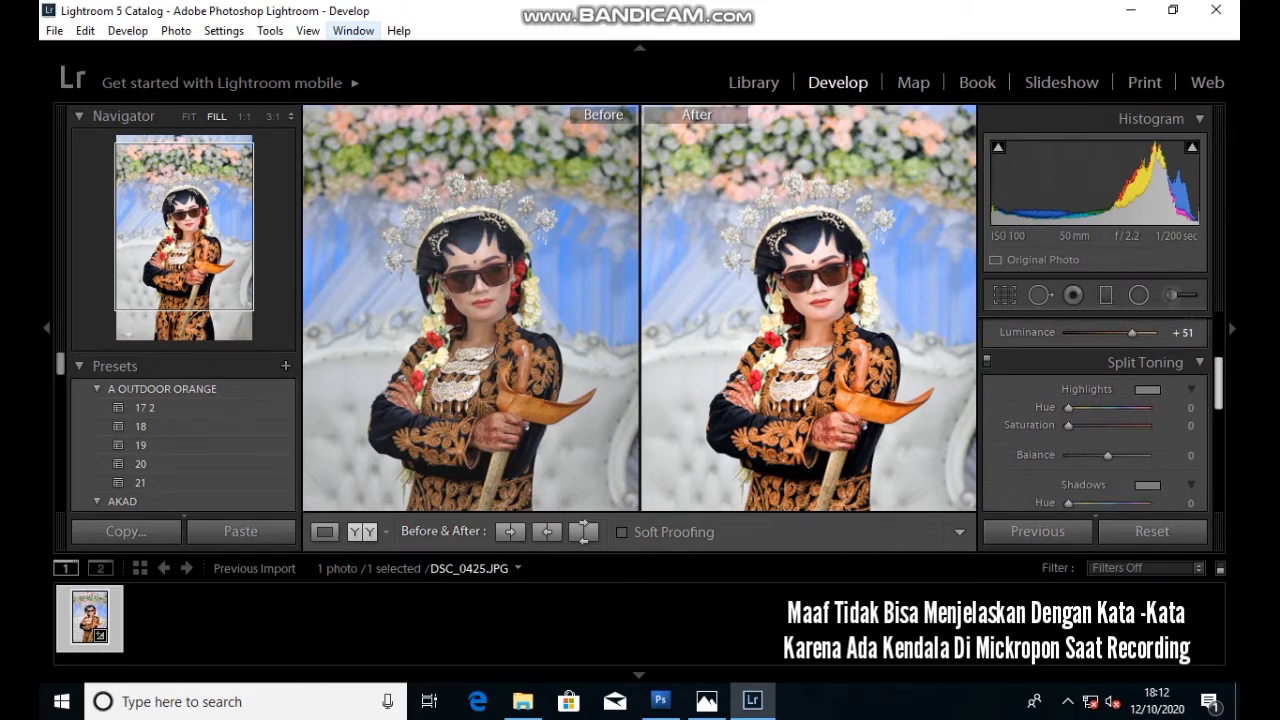
{"action": "scroll", "coordinate": [1100, 415], "scroll_direction": "down", "scroll_amount": 1}
{"action": "scroll", "coordinate": [1100, 415], "scroll_direction": "down", "scroll_amount": 2}
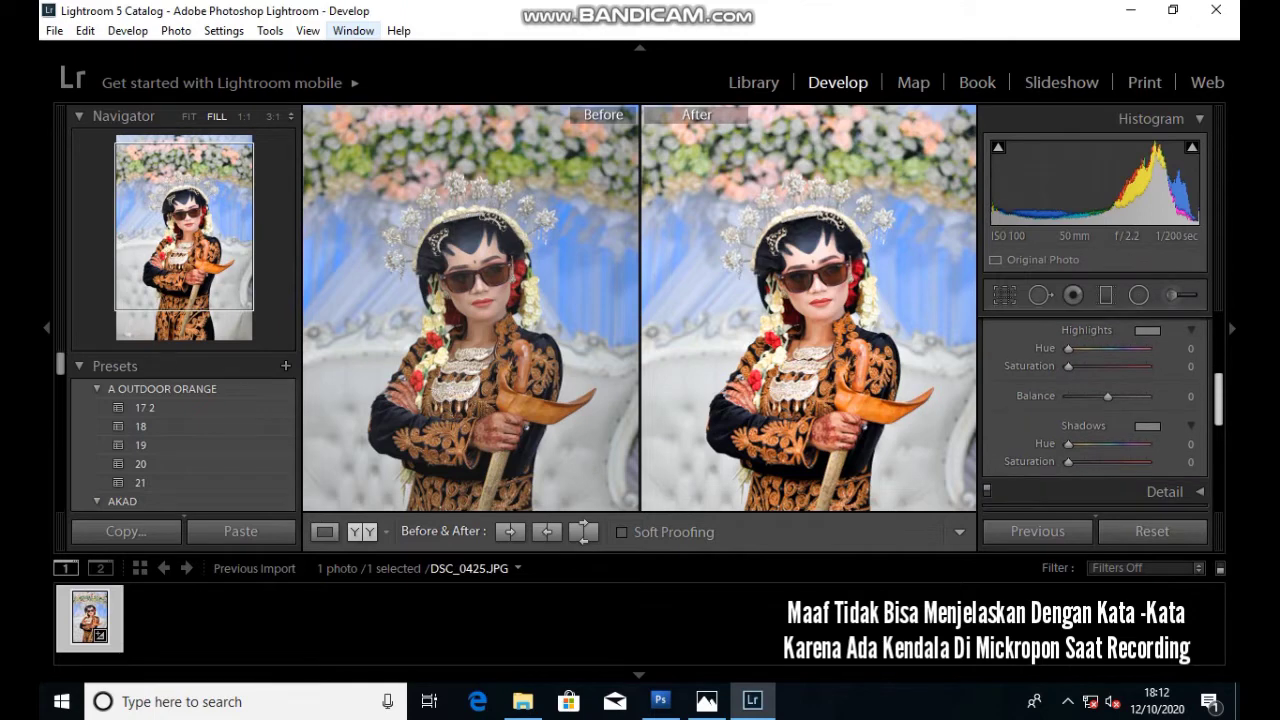
{"action": "scroll", "coordinate": [1095, 400], "scroll_direction": "down", "scroll_amount": 2}
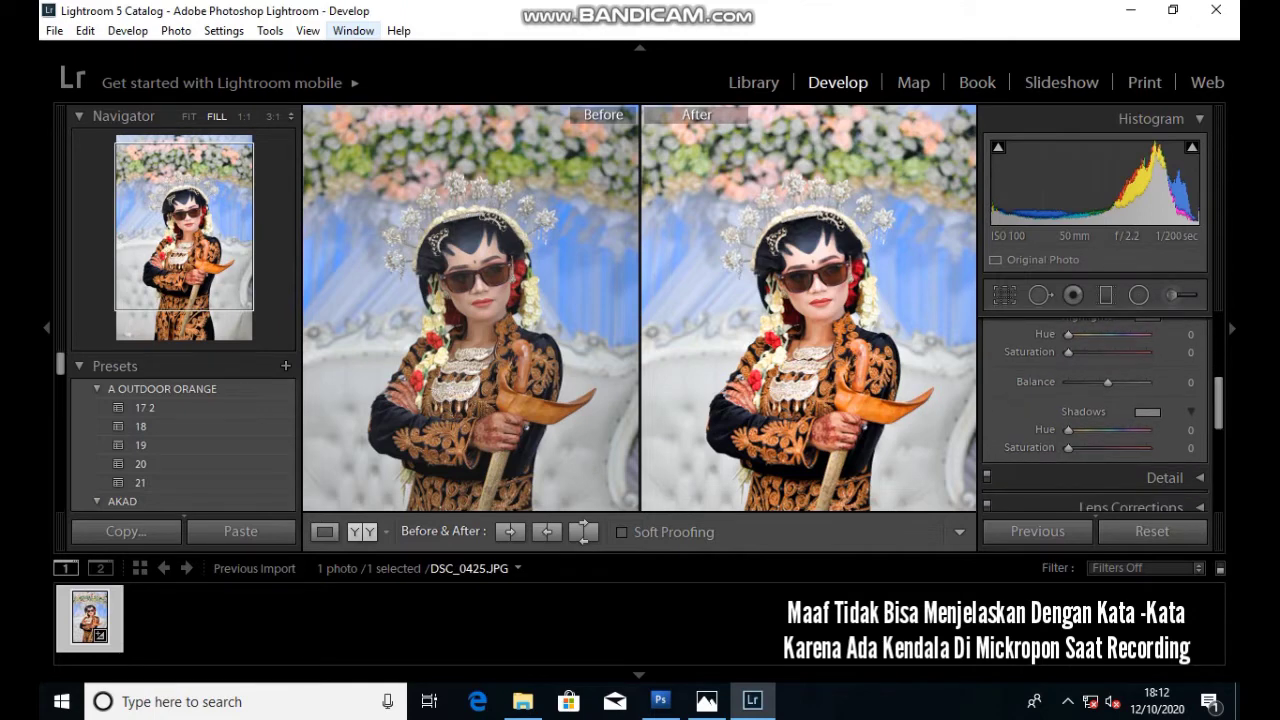
{"action": "scroll", "coordinate": [1095, 415], "scroll_direction": "up", "scroll_amount": 3}
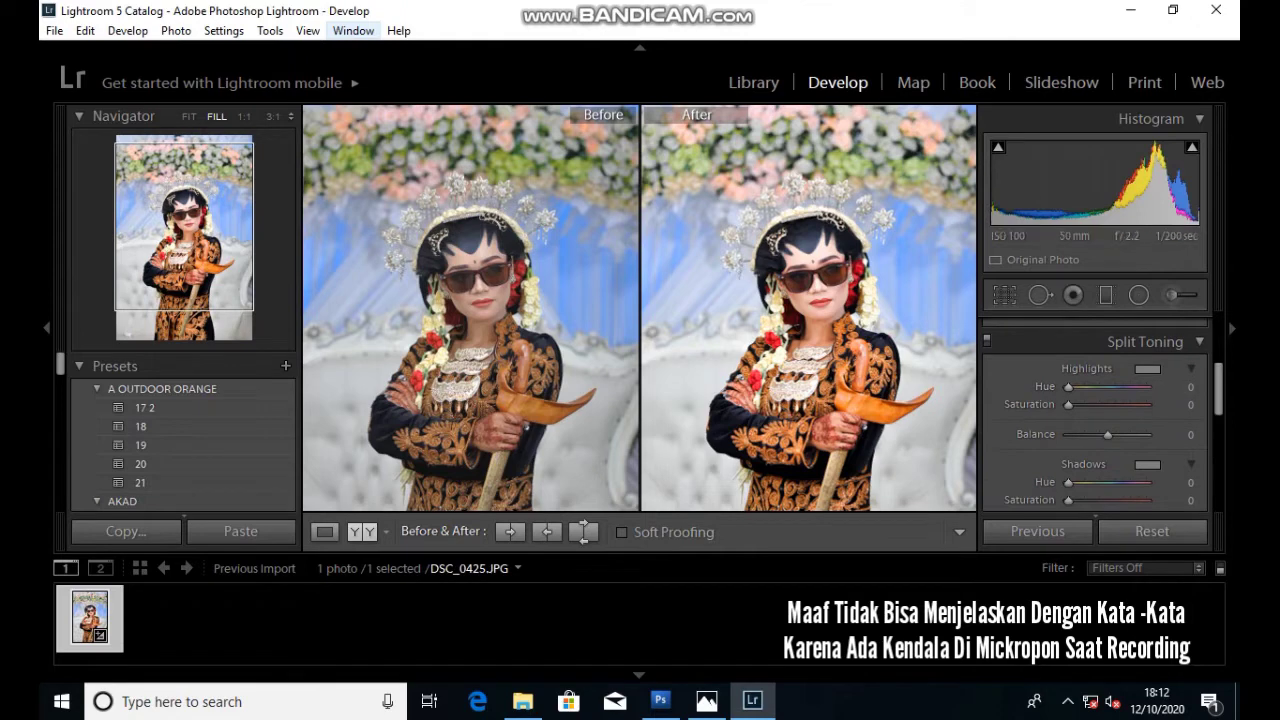
{"action": "scroll", "coordinate": [1095, 415], "scroll_direction": "down", "scroll_amount": 1}
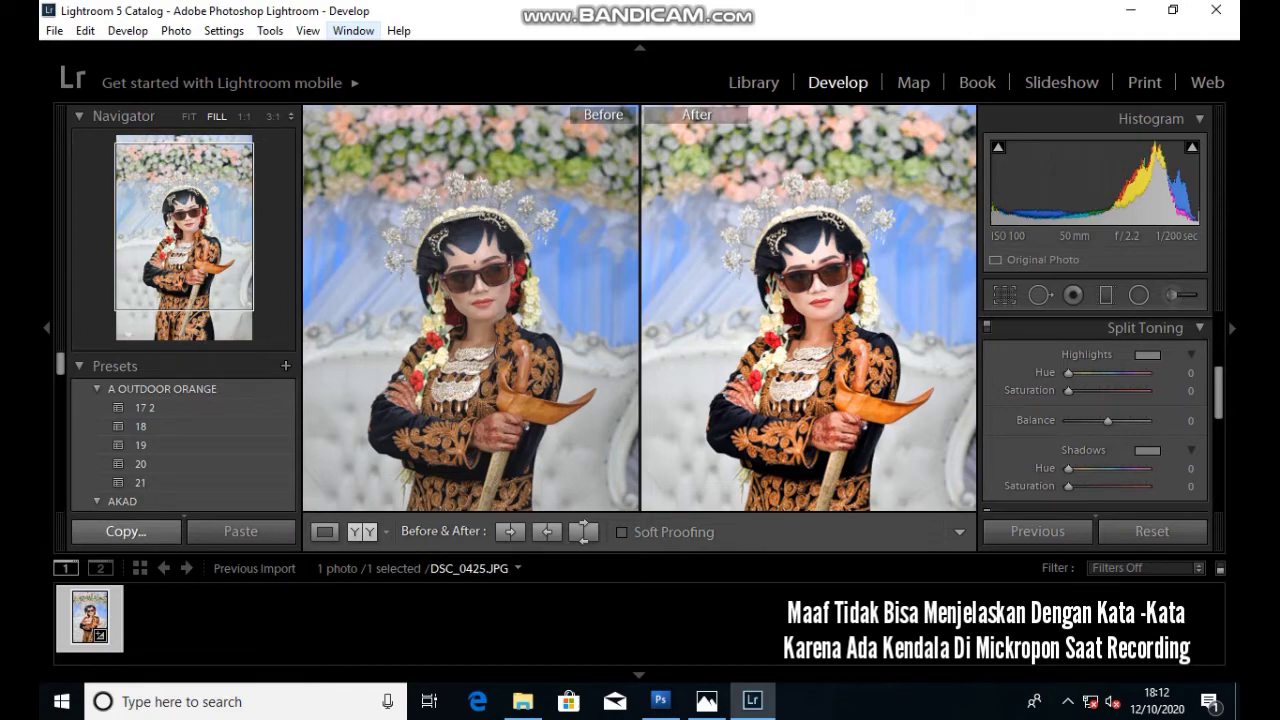
- Dismiss the copy-settings options, compare the lips at 1:1, then return to the full bride
{"action": "left_click", "coordinate": [126, 531]}
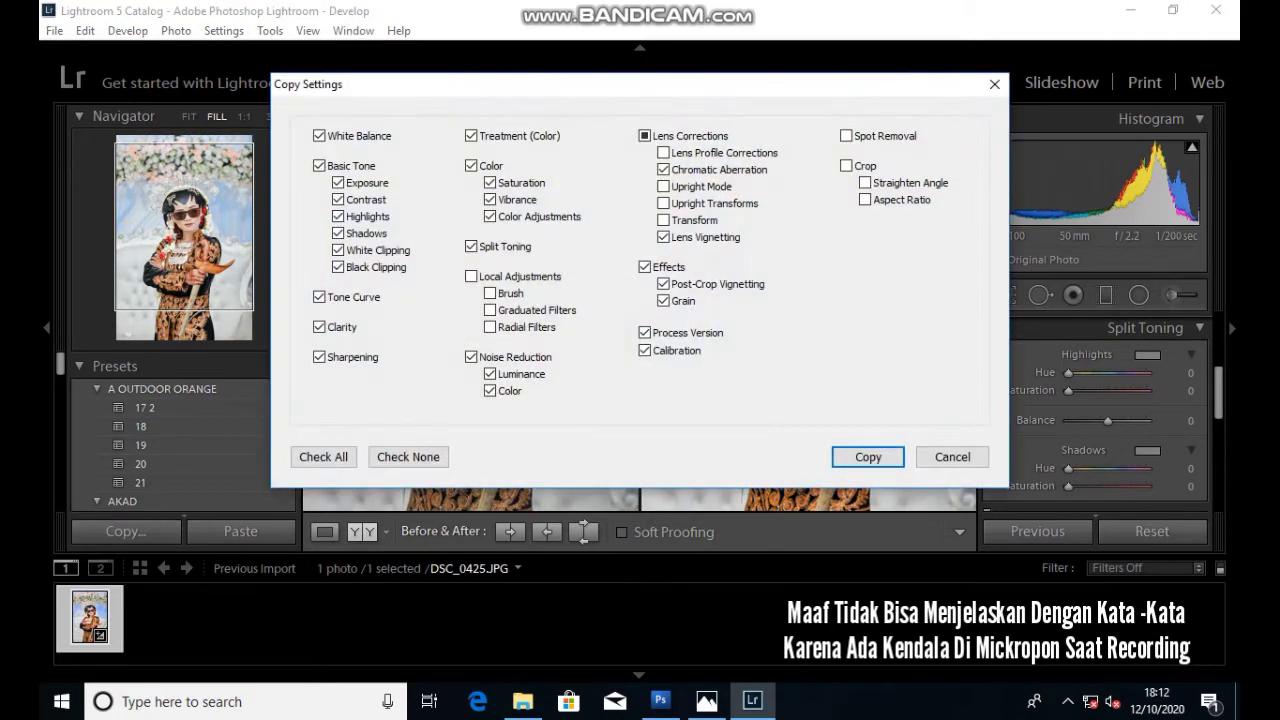
{"action": "key", "text": "Return"}
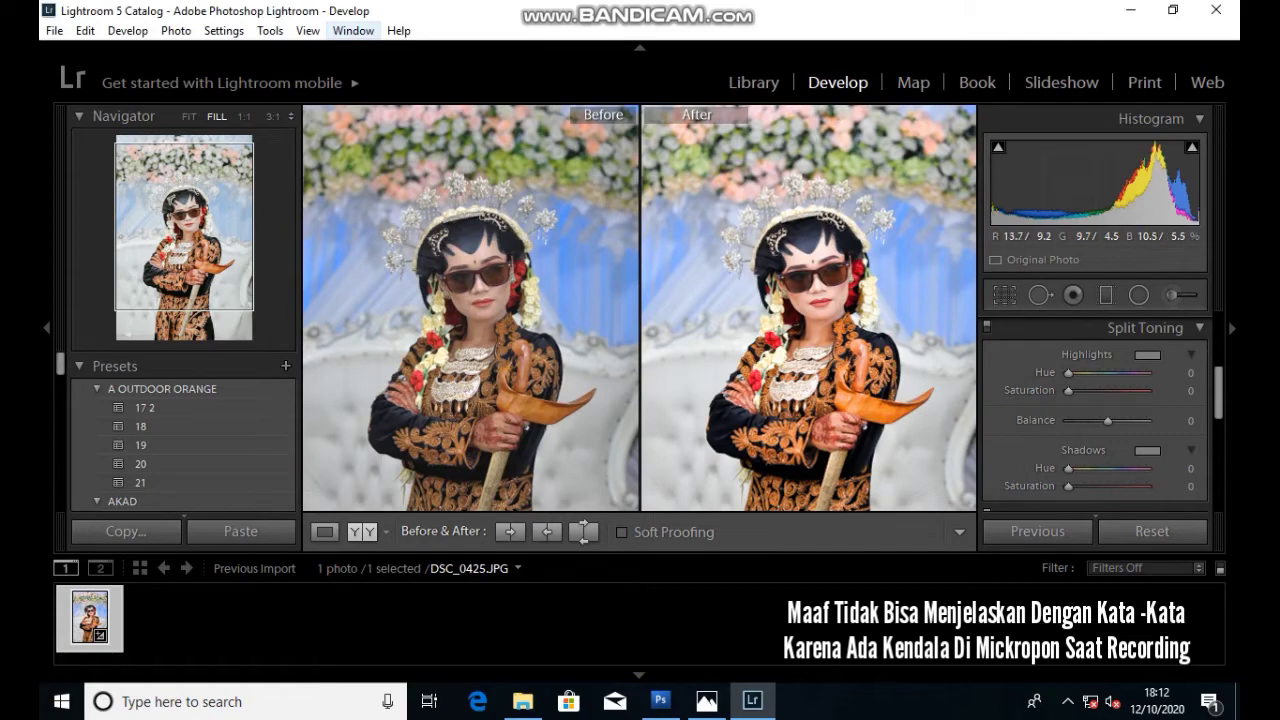
{"action": "left_click", "coordinate": [808, 320]}
{"action": "key", "text": "z"}
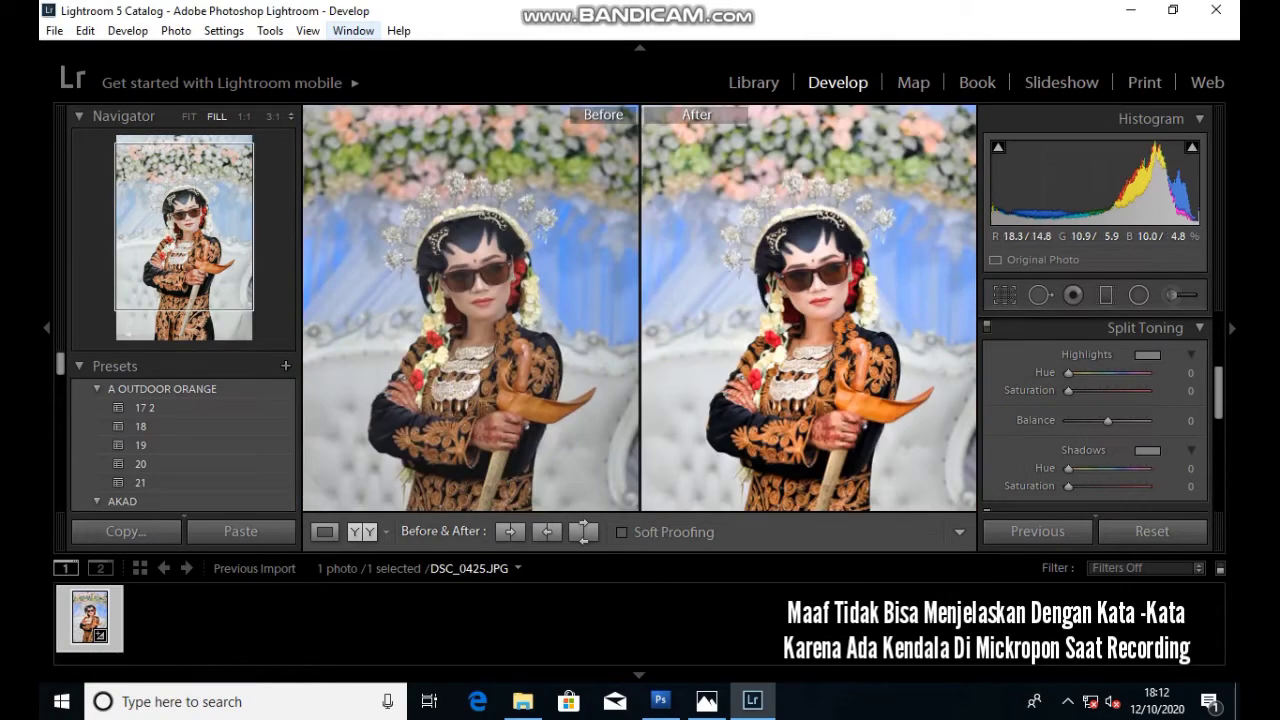
{"action": "key", "text": "z"}
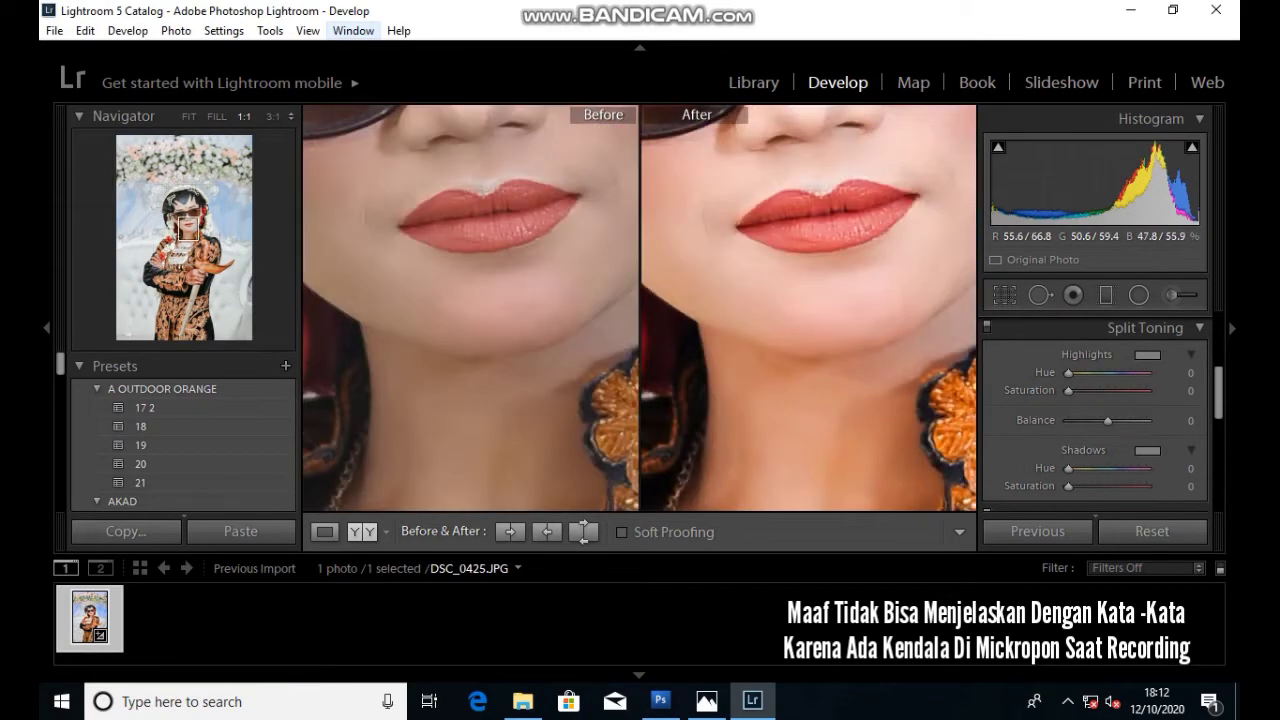
{"action": "key", "text": "z"}
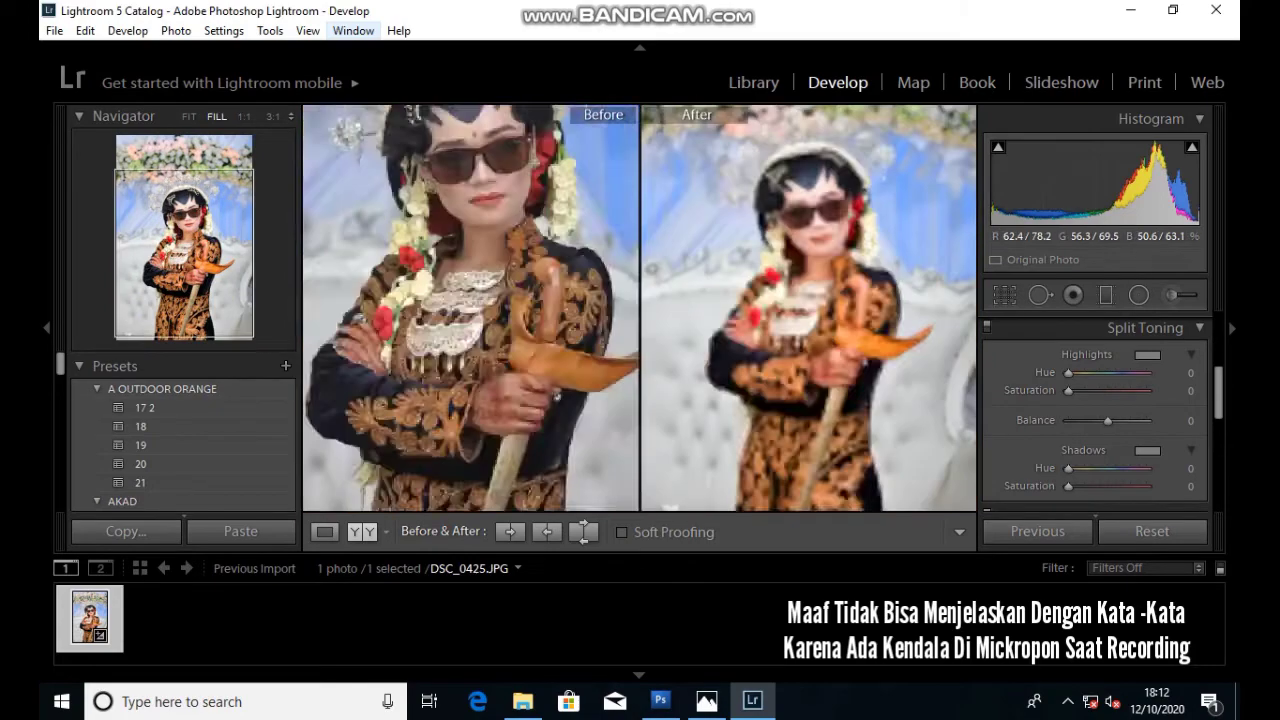
{"action": "scroll", "coordinate": [183, 435], "scroll_direction": "down", "scroll_amount": 3}
{"action": "left_click_drag", "start_coordinate": [470, 330], "coordinate": [470, 300]}
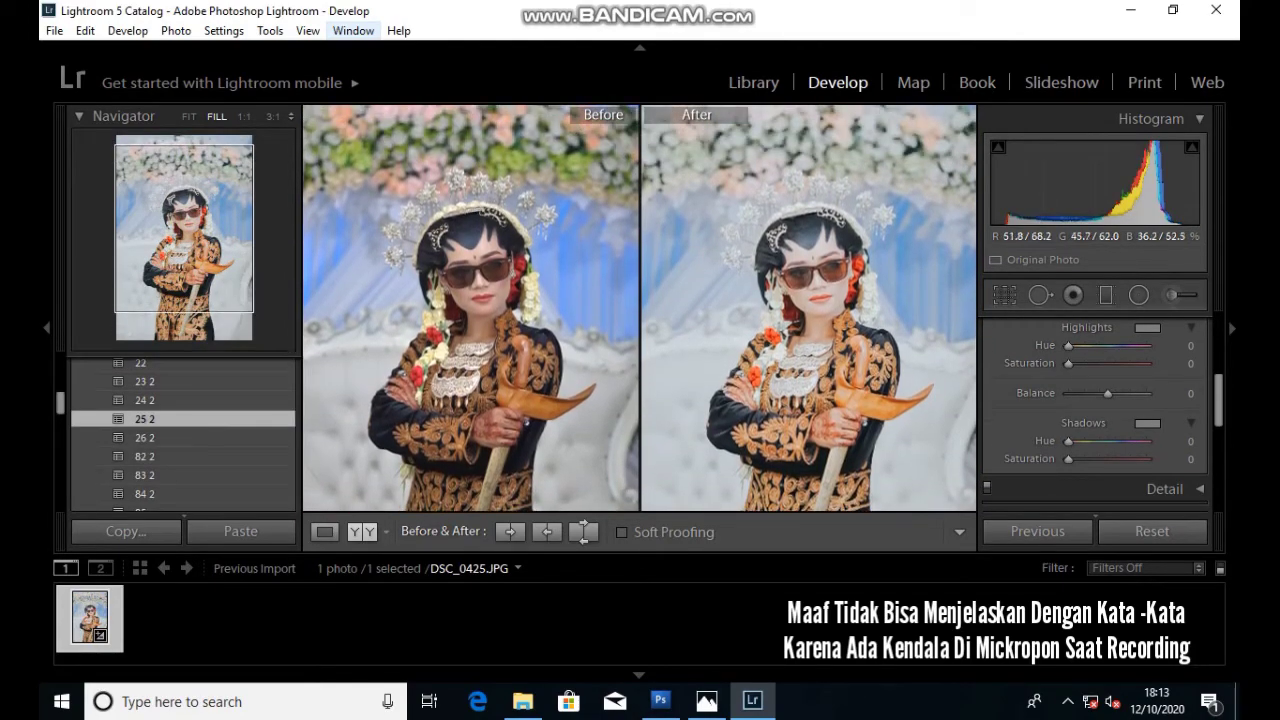
- Expand Basic to show Exposure +0.90, Highlights −53, Shadows +40, Whites −33, Blacks +22
{"action": "scroll", "coordinate": [1095, 413], "scroll_direction": "up", "scroll_amount": 3}
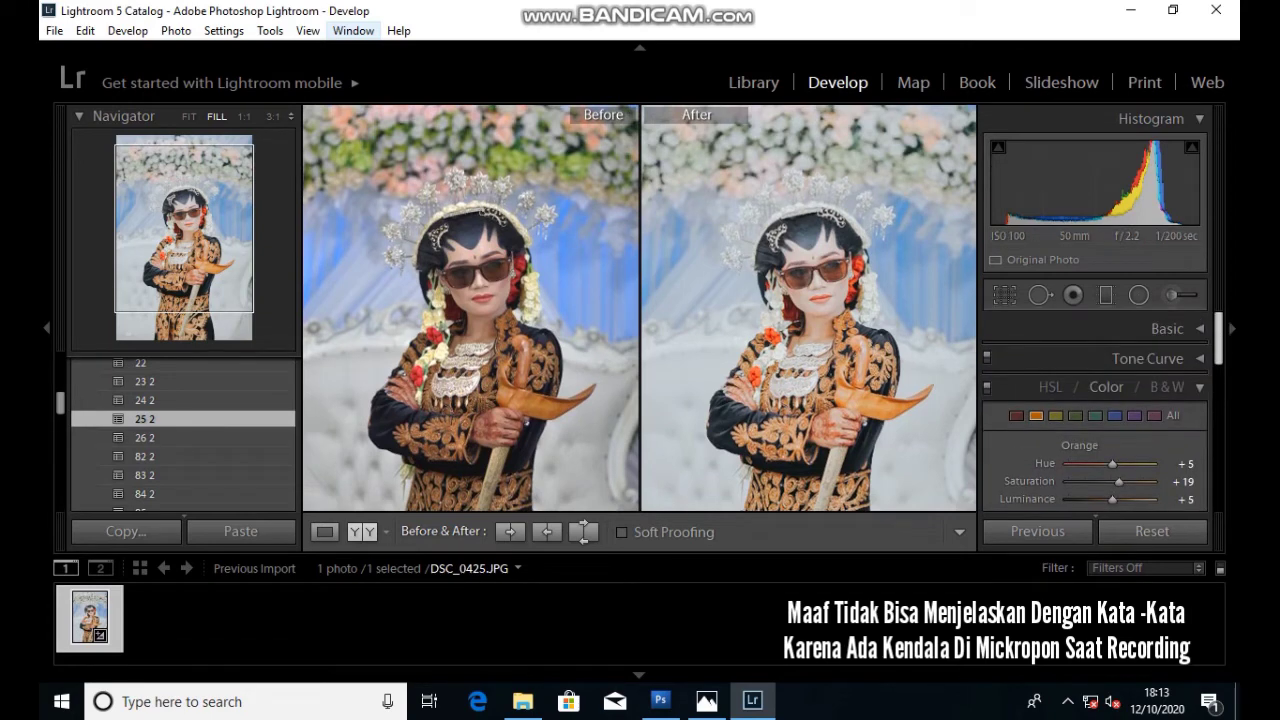
{"action": "left_click", "coordinate": [1167, 328]}
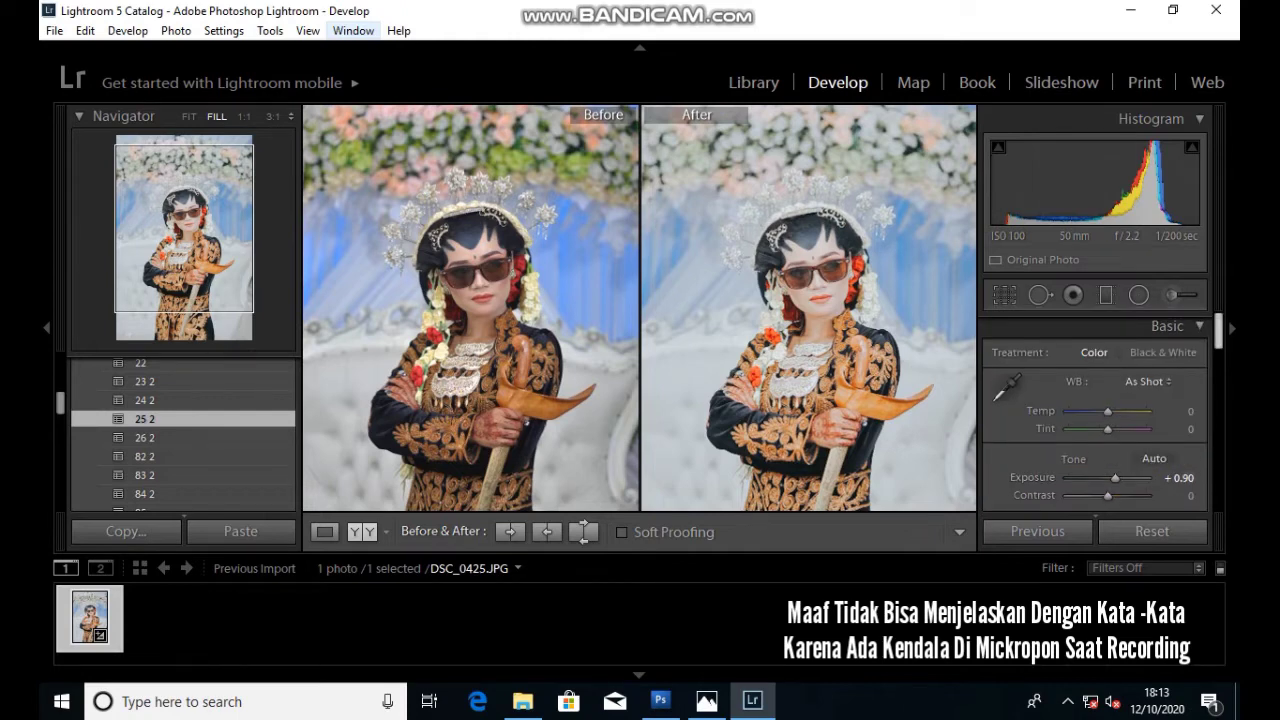
{"action": "scroll", "coordinate": [1095, 415], "scroll_direction": "down", "scroll_amount": 1}
{"action": "scroll", "coordinate": [1095, 415], "scroll_direction": "down", "scroll_amount": 1}
{"action": "scroll", "coordinate": [1095, 415], "scroll_direction": "down", "scroll_amount": 1}
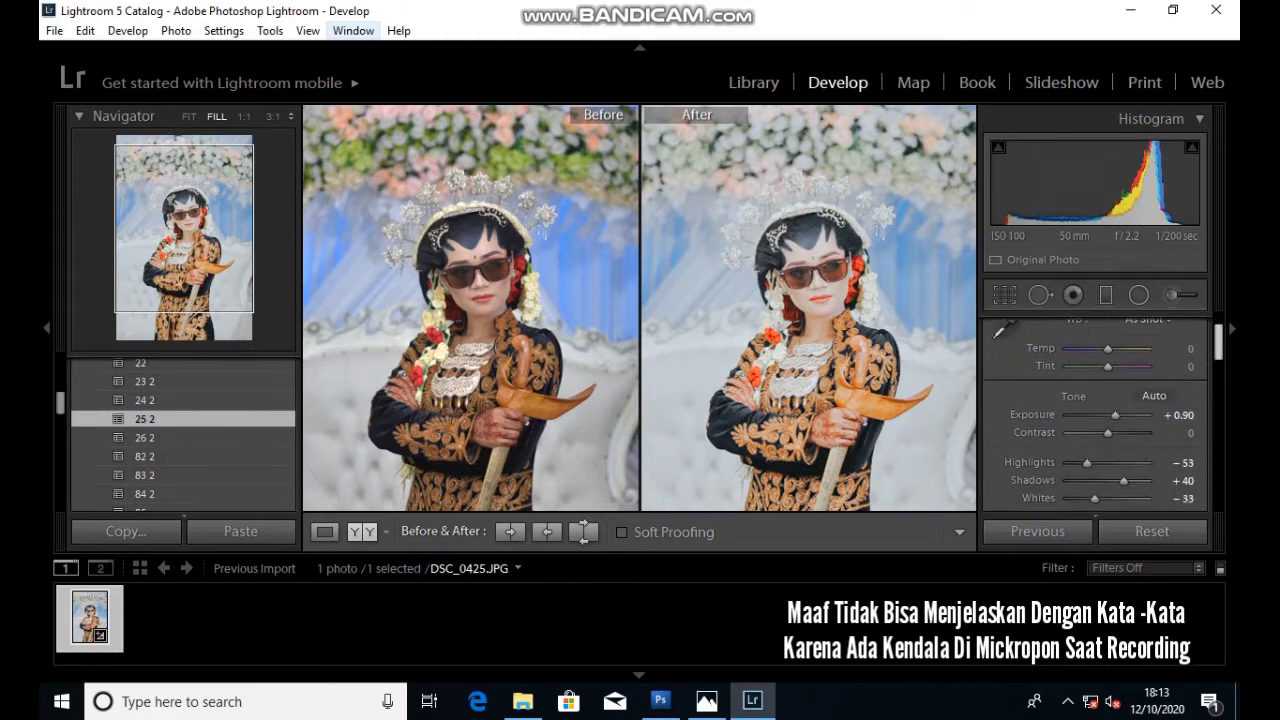
{"action": "scroll", "coordinate": [1095, 455], "scroll_direction": "down", "scroll_amount": 1}
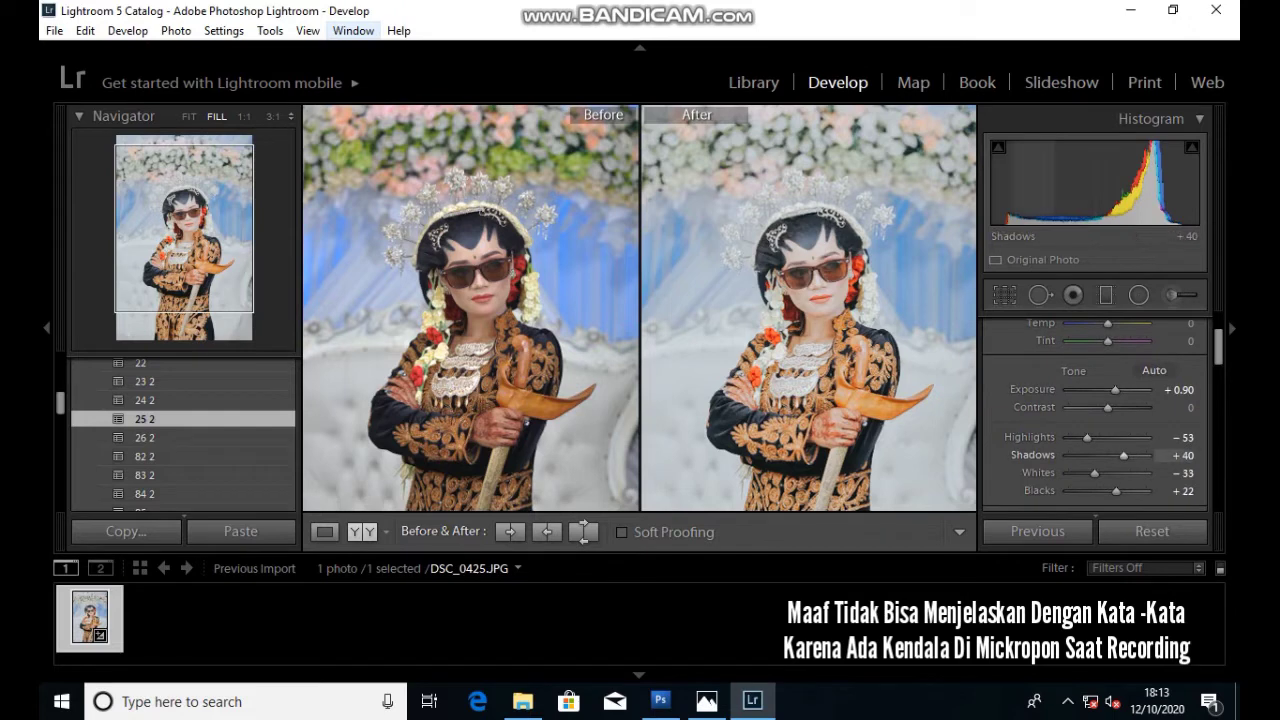
- Reapply the 25 2 preset and darken Shadows to about −19, checking the face at 1:1
{"action": "left_click_drag", "start_coordinate": [1124, 455], "coordinate": [1090, 455]}
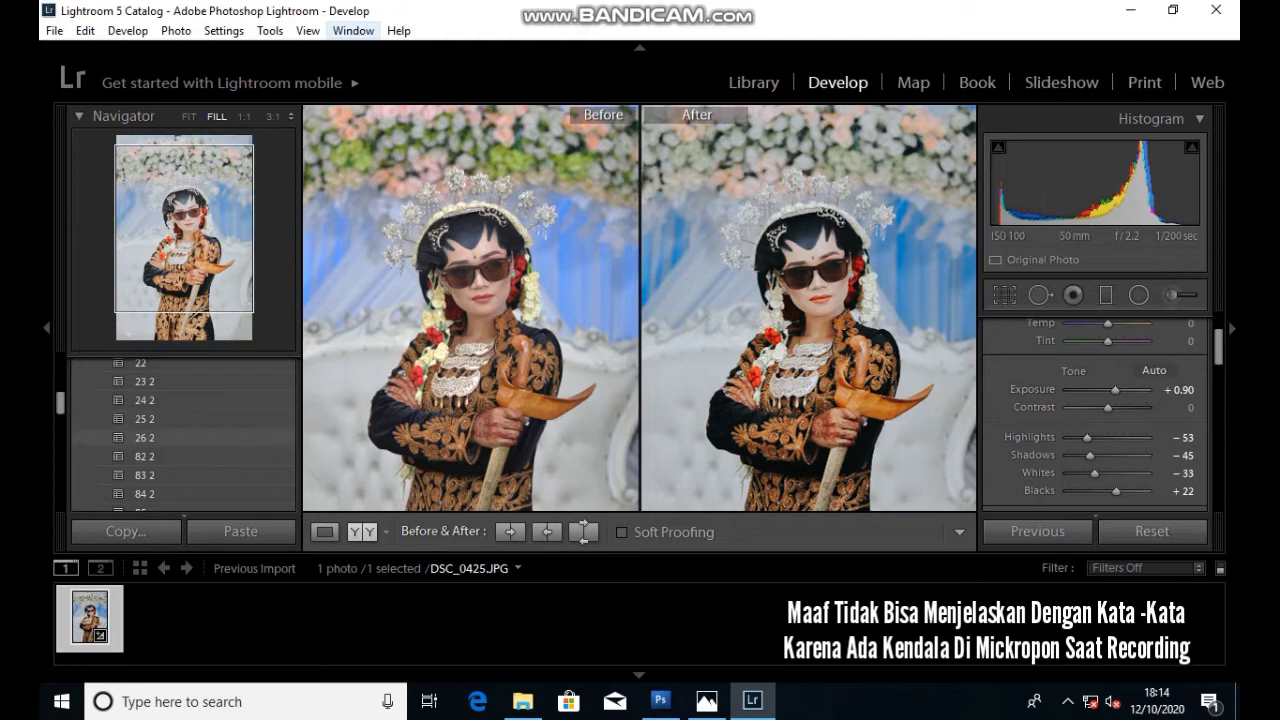
{"action": "left_click", "coordinate": [150, 419]}
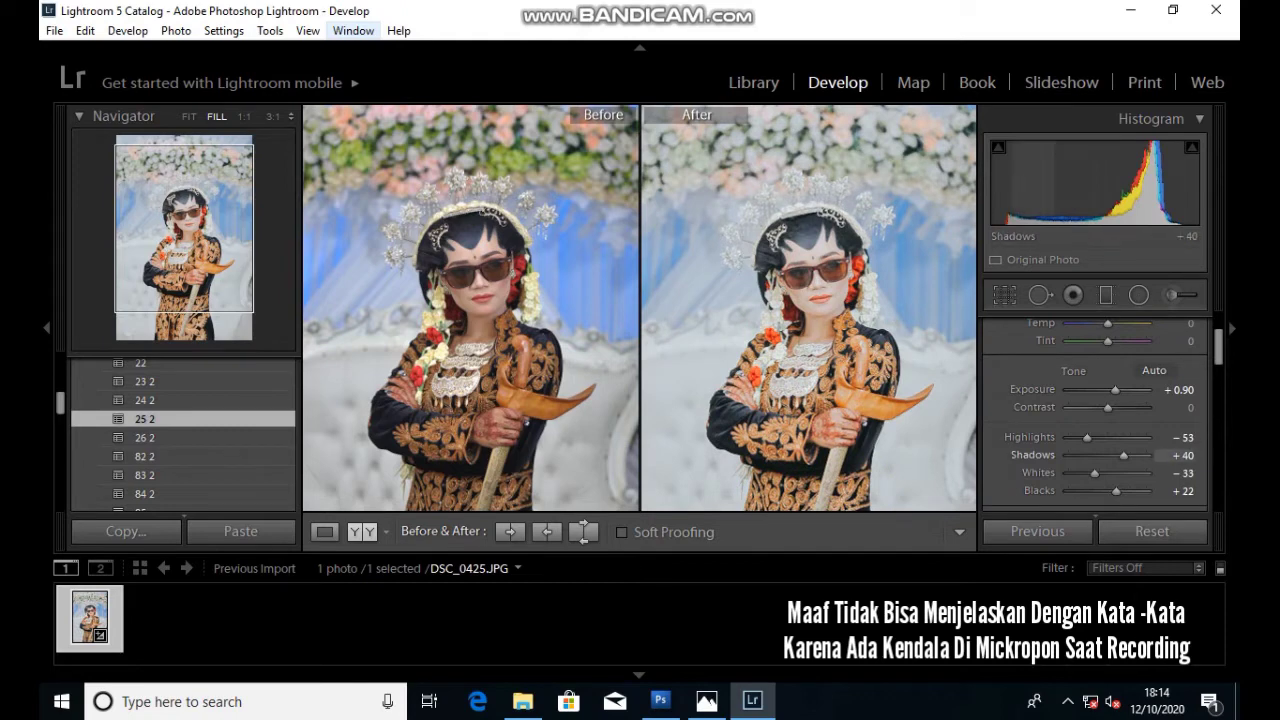
{"action": "left_click_drag", "start_coordinate": [1124, 455], "coordinate": [1101, 455]}
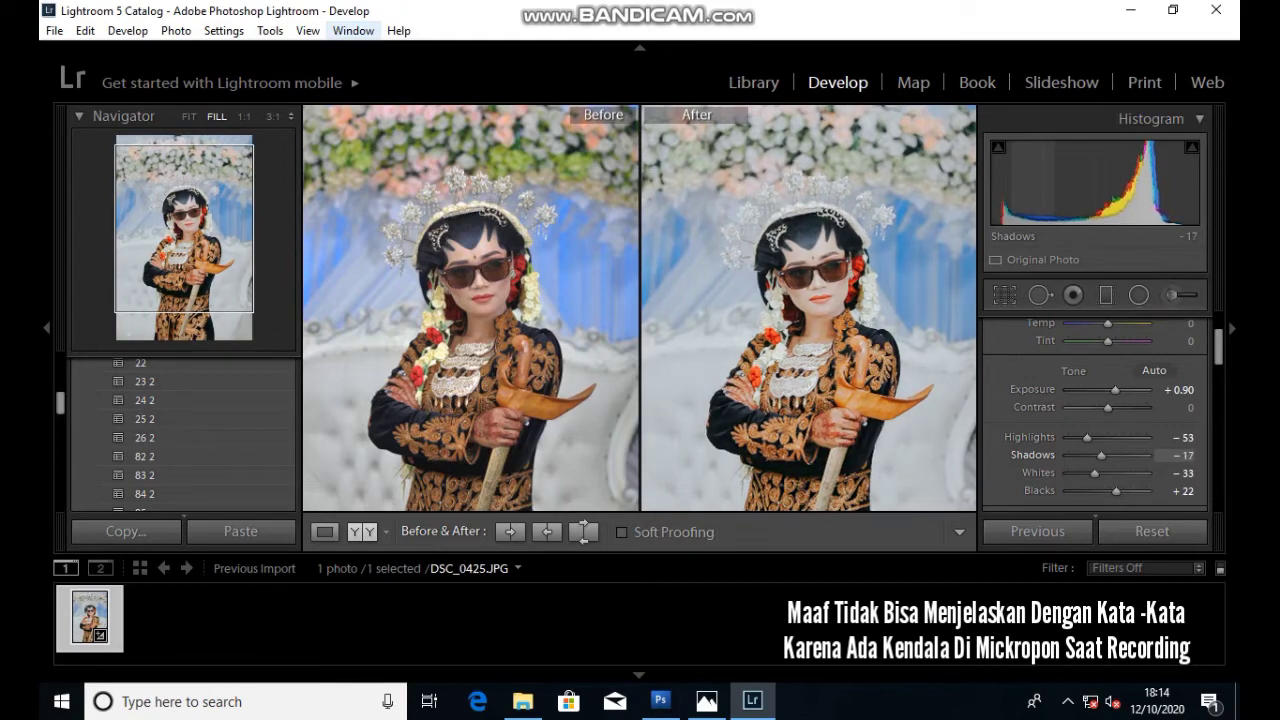
{"action": "left_click", "coordinate": [490, 290]}
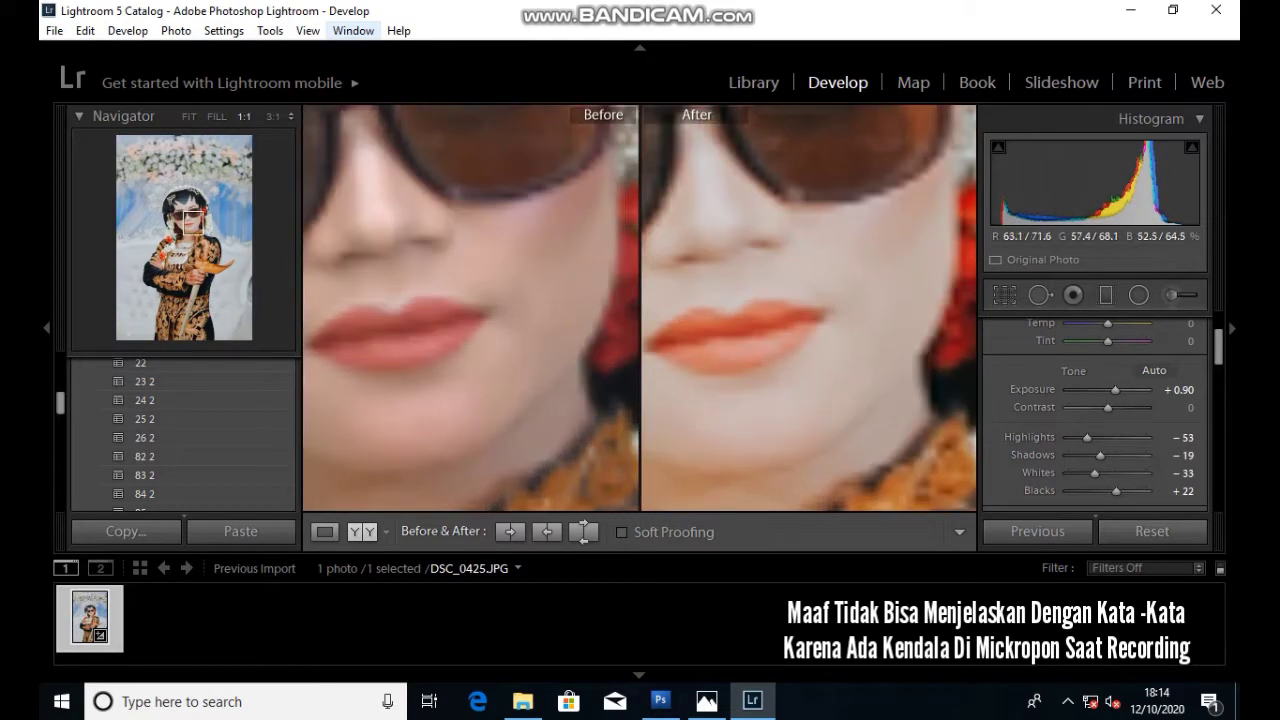
{"action": "left_click", "coordinate": [470, 300]}
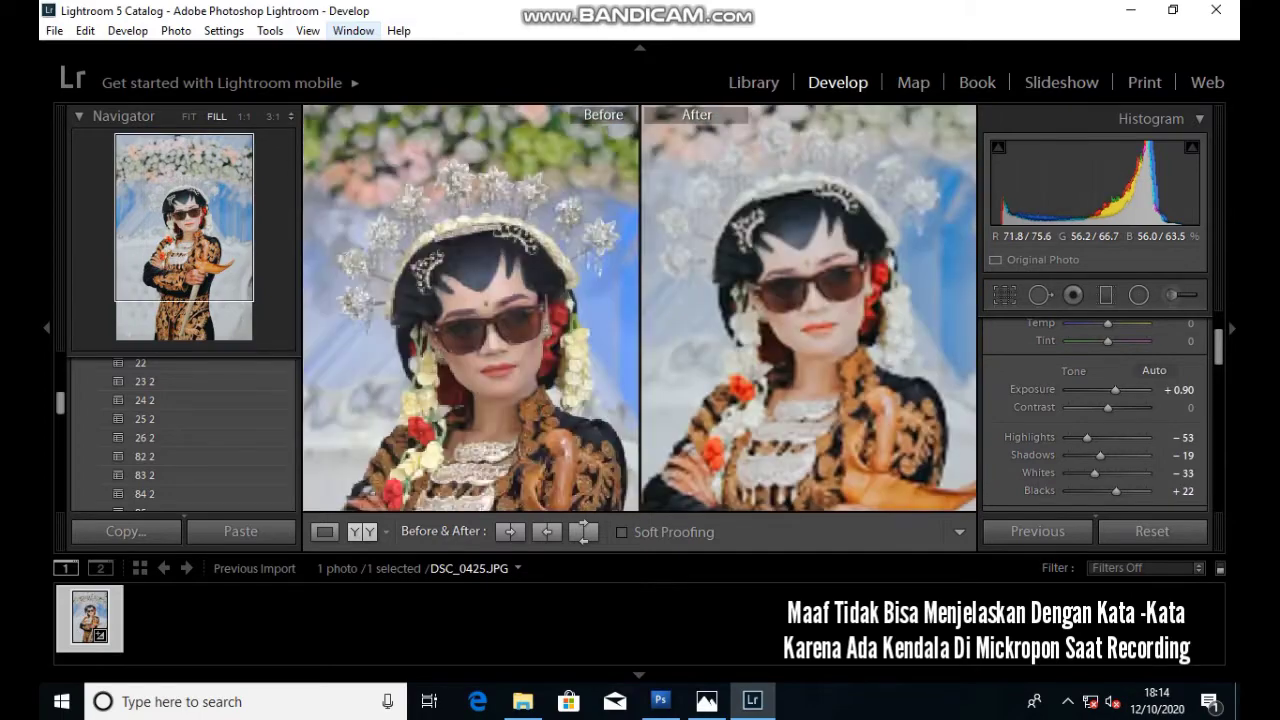
{"action": "left_click", "coordinate": [480, 310]}
{"action": "key", "text": "z"}
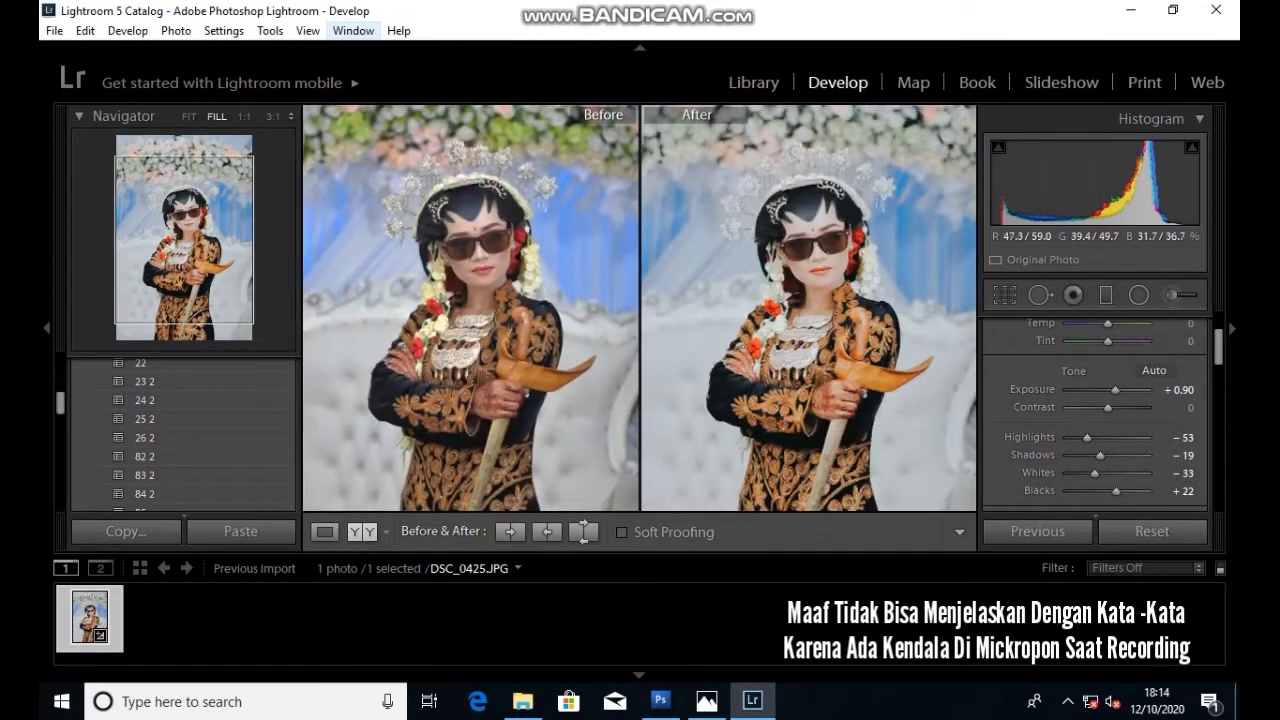
- Nudge Exposure down to +0.80 and back to +0.90
{"action": "scroll", "coordinate": [640, 308], "scroll_direction": "down", "scroll_amount": 1}
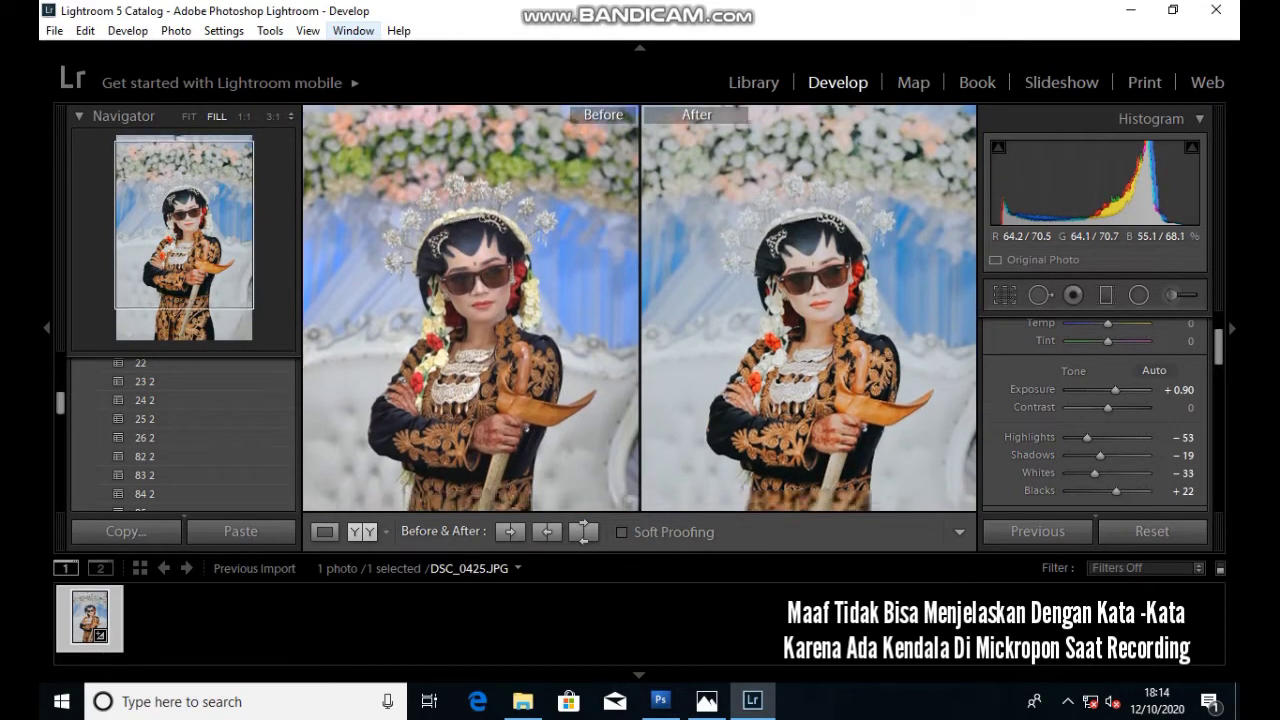
{"action": "scroll", "coordinate": [640, 308], "scroll_direction": "down", "scroll_amount": 2}
{"action": "scroll", "coordinate": [640, 308], "scroll_direction": "down", "scroll_amount": 2}
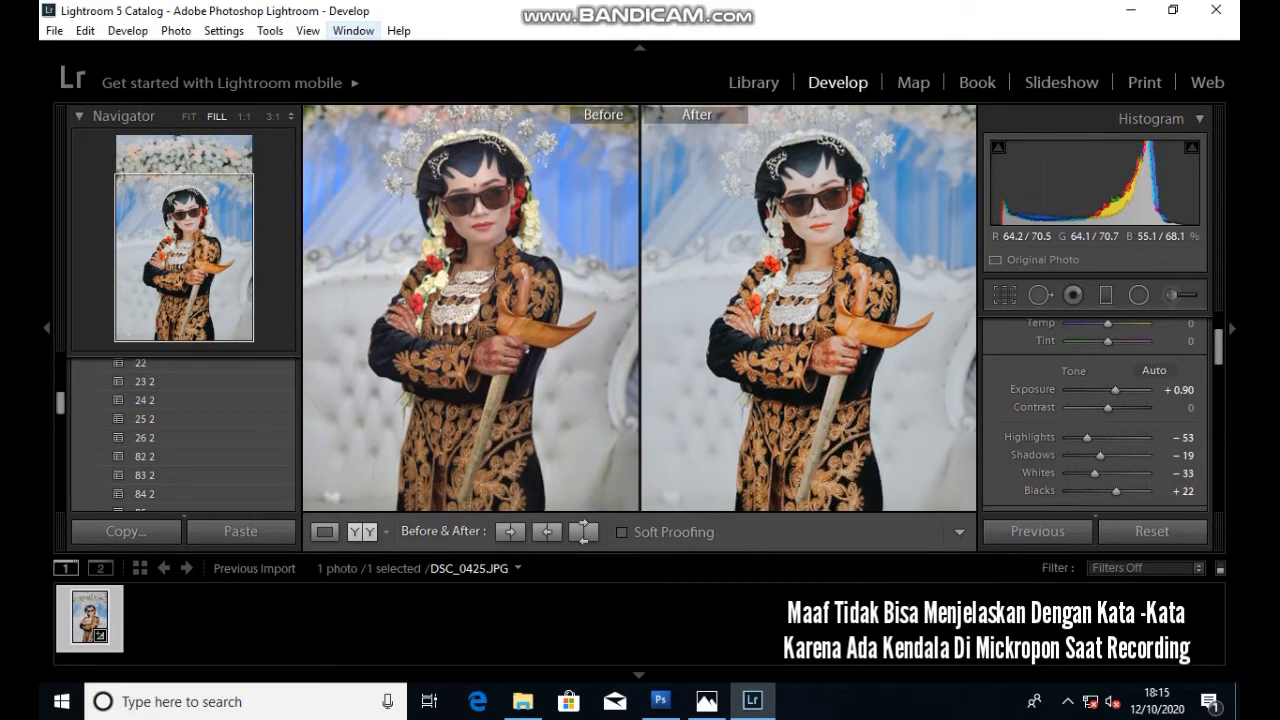
{"action": "scroll", "coordinate": [640, 308], "scroll_direction": "up", "scroll_amount": 2}
{"action": "scroll", "coordinate": [640, 308], "scroll_direction": "up", "scroll_amount": 2}
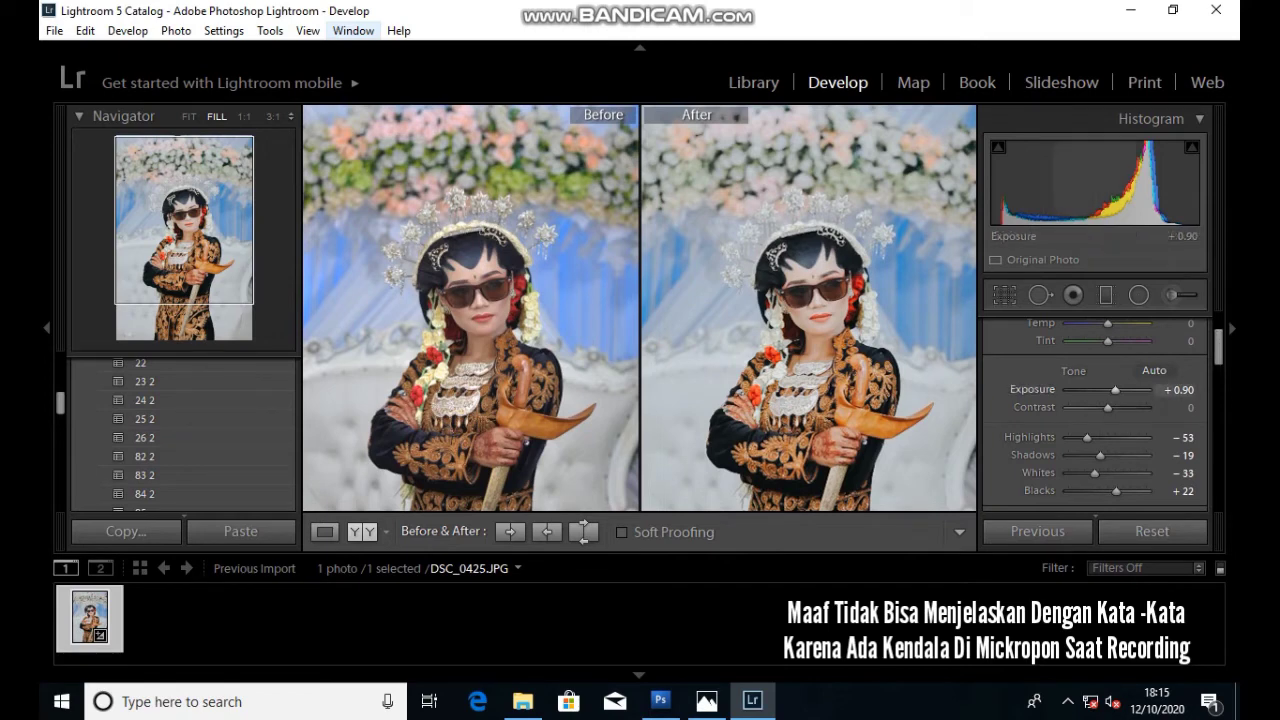
{"action": "key", "text": "Down"}
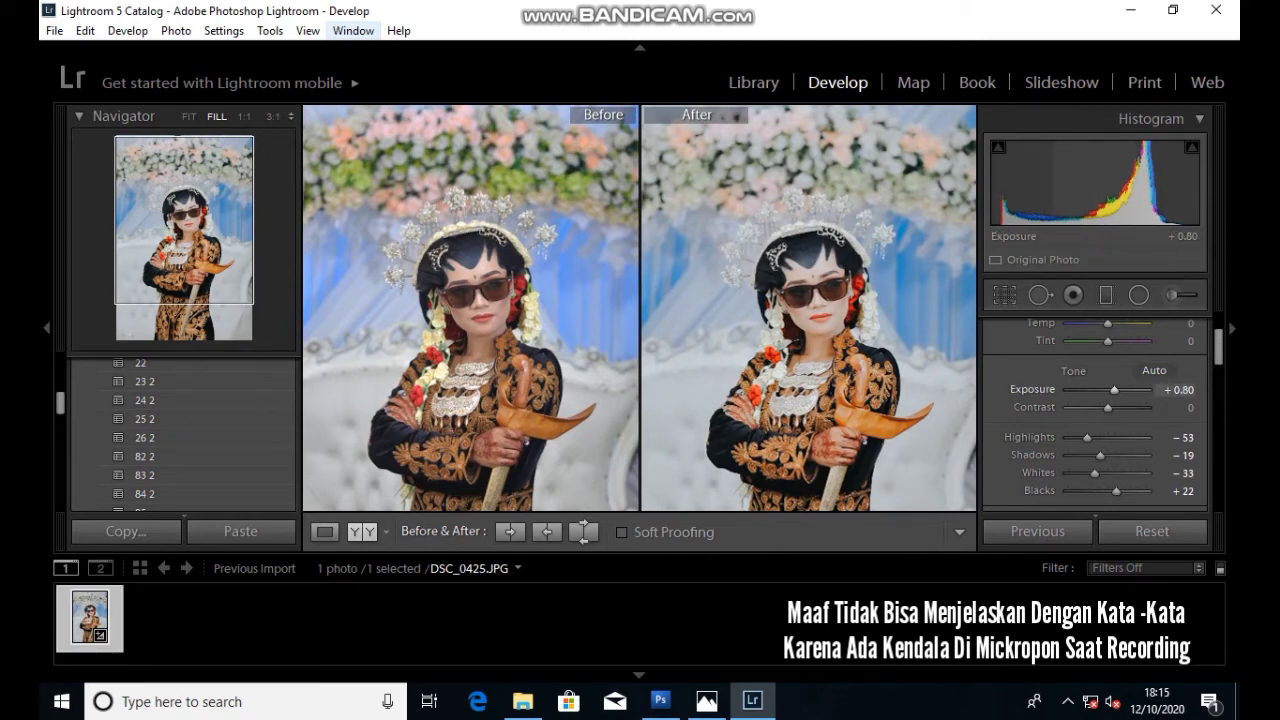
{"action": "key", "text": "Up"}
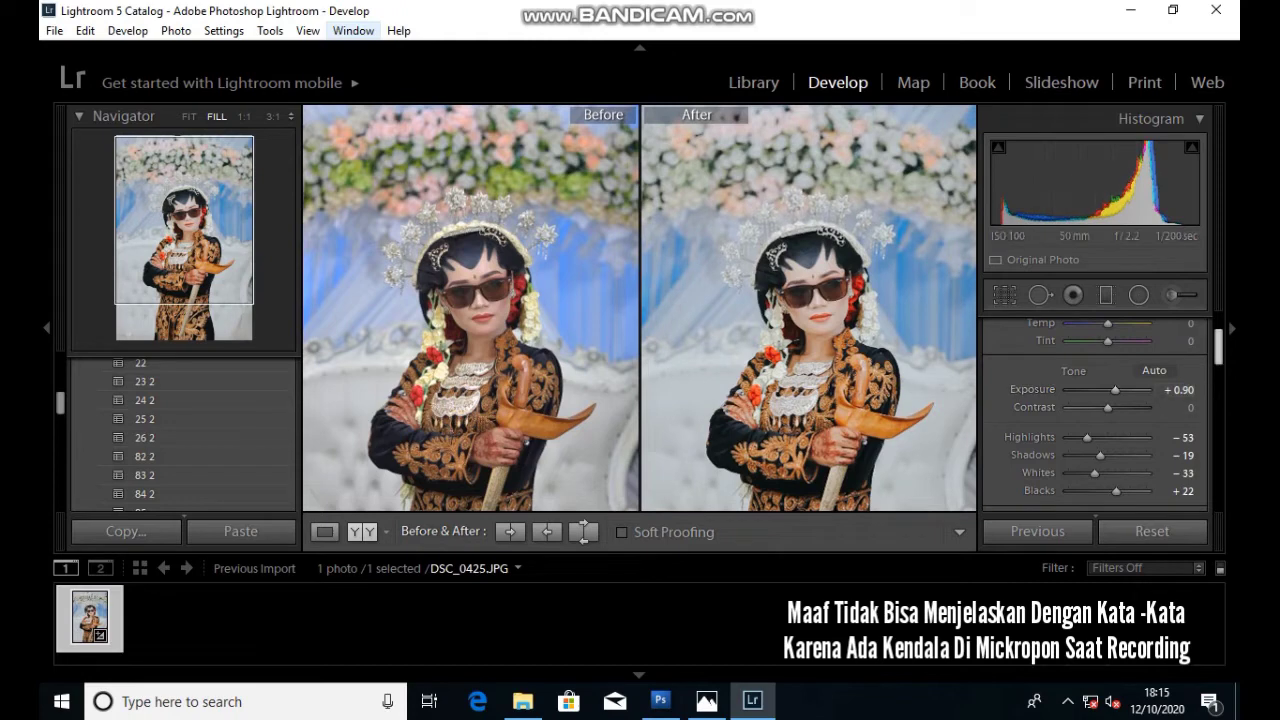
- Raise Blacks to +33 and inspect the face at 1:1
{"action": "scroll", "coordinate": [1095, 435], "scroll_direction": "down", "scroll_amount": 1}
{"action": "scroll", "coordinate": [1095, 435], "scroll_direction": "down", "scroll_amount": 1}
{"action": "scroll", "coordinate": [1095, 435], "scroll_direction": "down", "scroll_amount": 1}
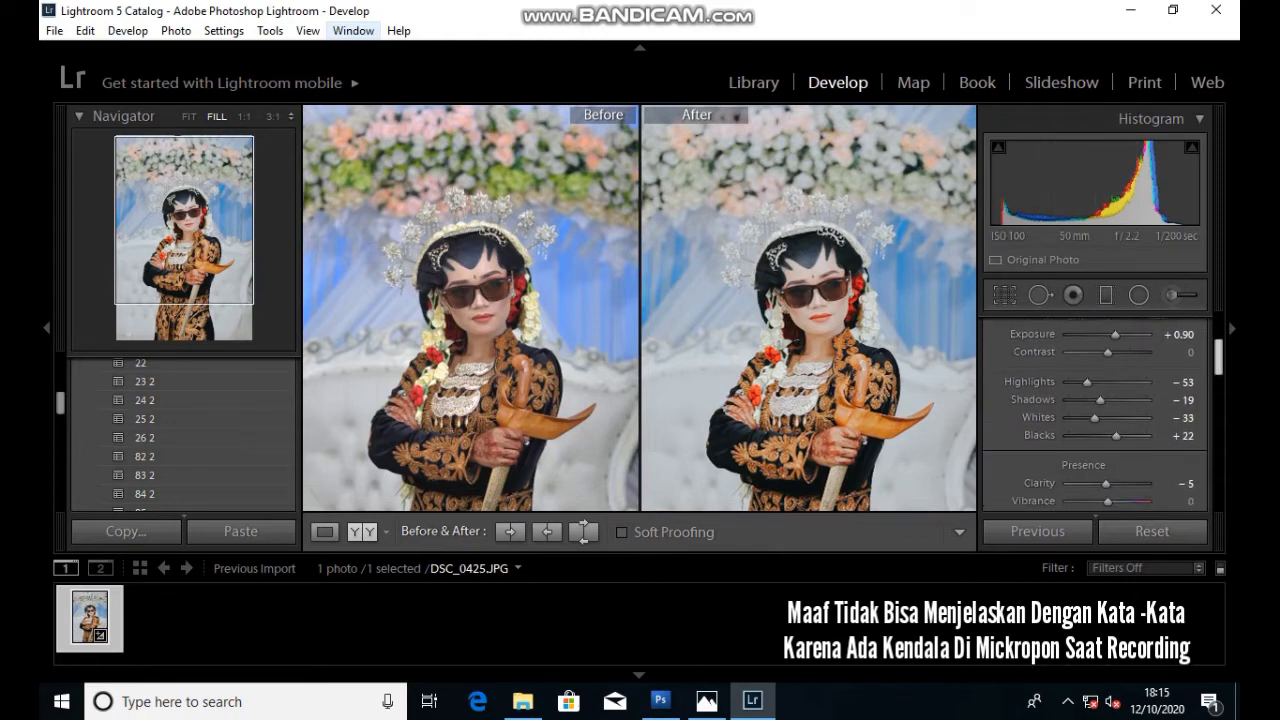
{"action": "left_click_drag", "start_coordinate": [1111, 435], "coordinate": [1111, 435]}
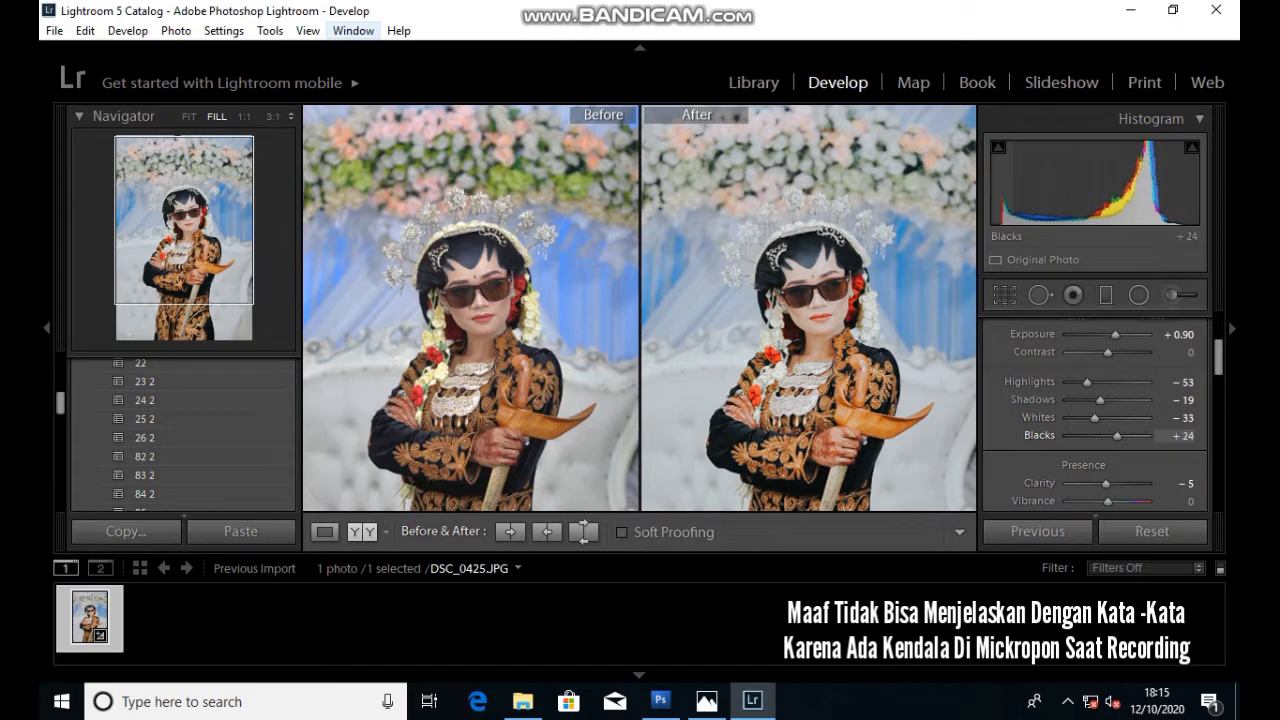
{"action": "left_click_drag", "start_coordinate": [1111, 435], "coordinate": [1120, 435]}
{"action": "left_click", "coordinate": [470, 295]}
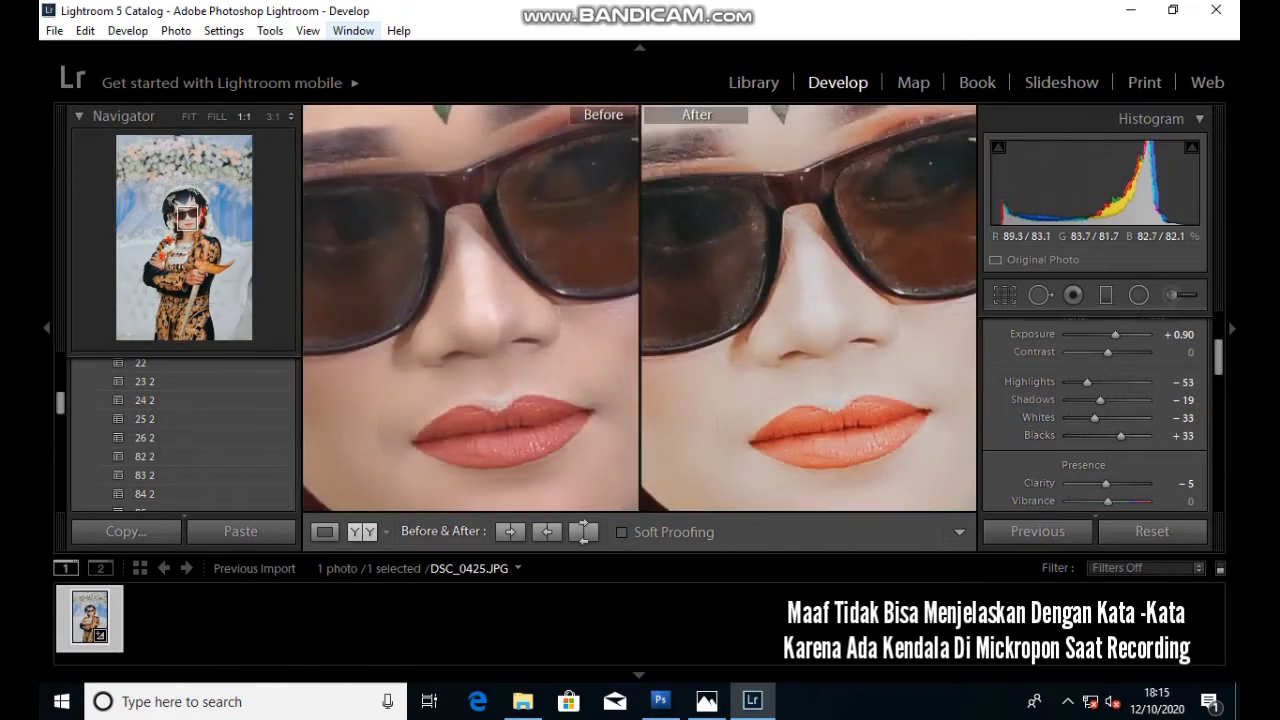
- Set Grain Amount to 1, keeping Size 25 and Roughness 50, judging it at 1:1
{"action": "key", "text": "z"}
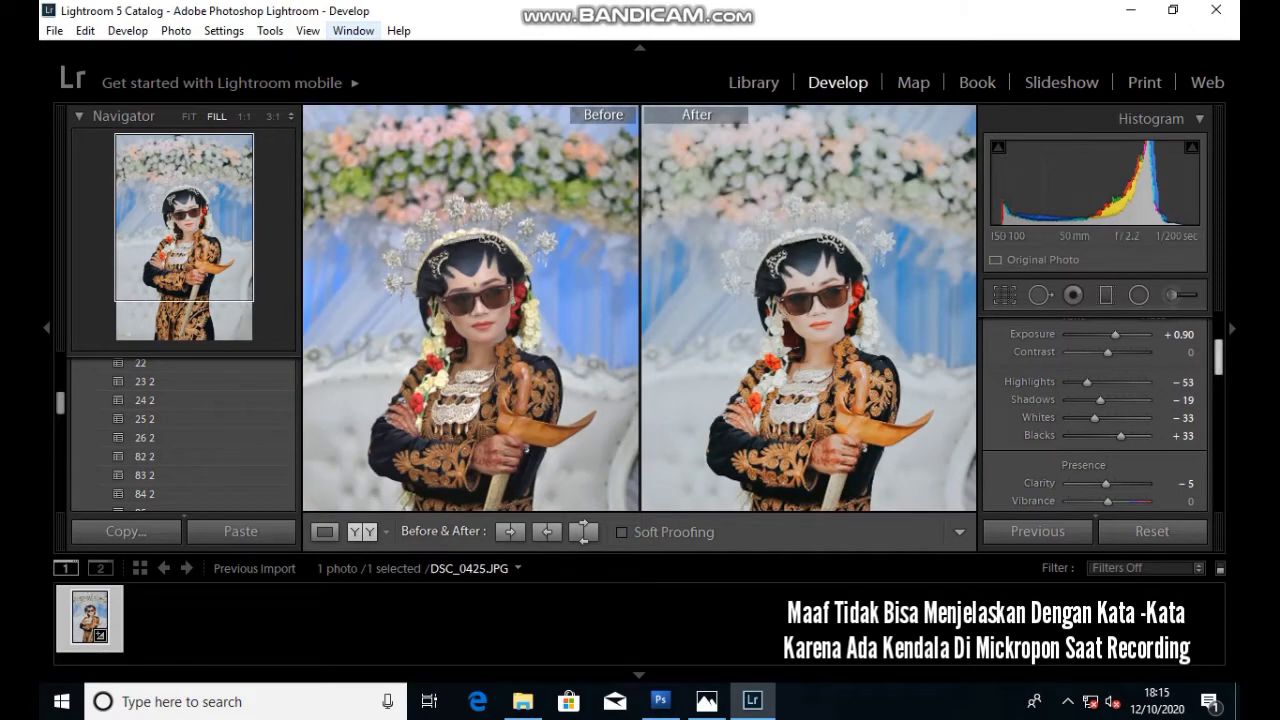
{"action": "scroll", "coordinate": [1095, 420], "scroll_direction": "down", "scroll_amount": 1}
{"action": "scroll", "coordinate": [1095, 420], "scroll_direction": "down", "scroll_amount": 2}
{"action": "scroll", "coordinate": [1095, 420], "scroll_direction": "down", "scroll_amount": 2}
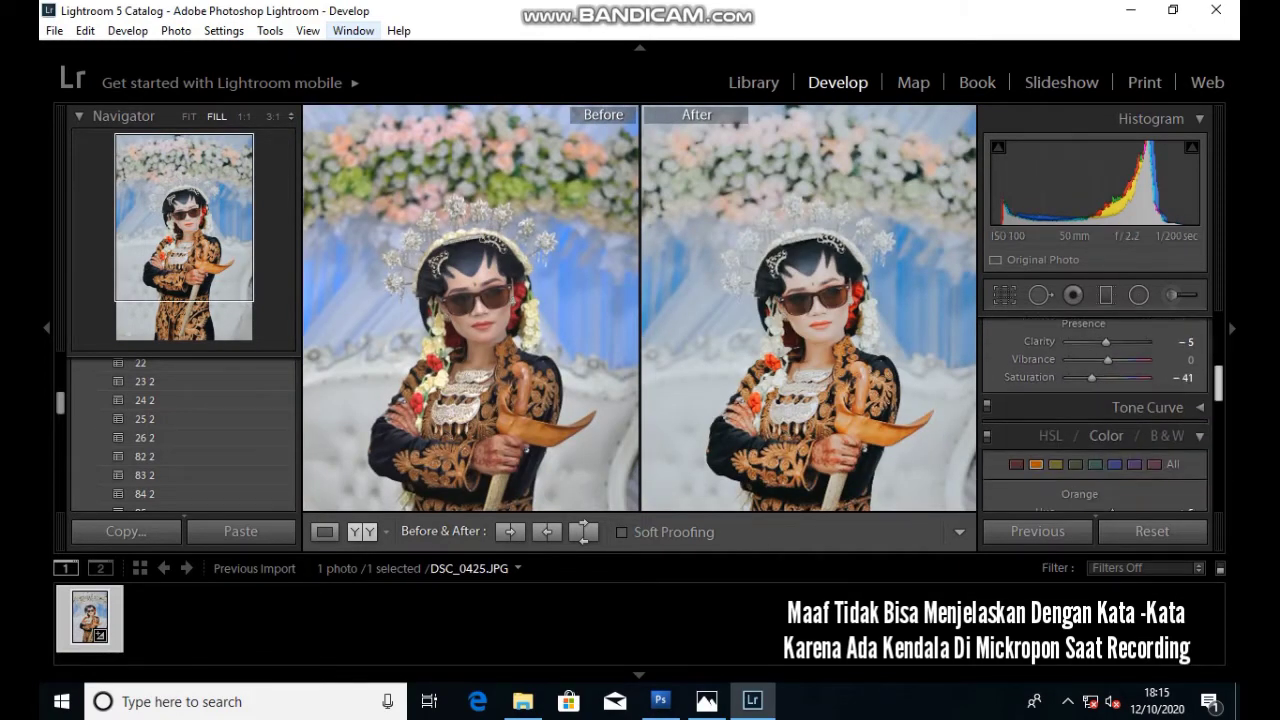
{"action": "scroll", "coordinate": [1095, 420], "scroll_direction": "down", "scroll_amount": 1}
{"action": "scroll", "coordinate": [1095, 420], "scroll_direction": "down", "scroll_amount": 3}
{"action": "scroll", "coordinate": [1095, 420], "scroll_direction": "down", "scroll_amount": 2}
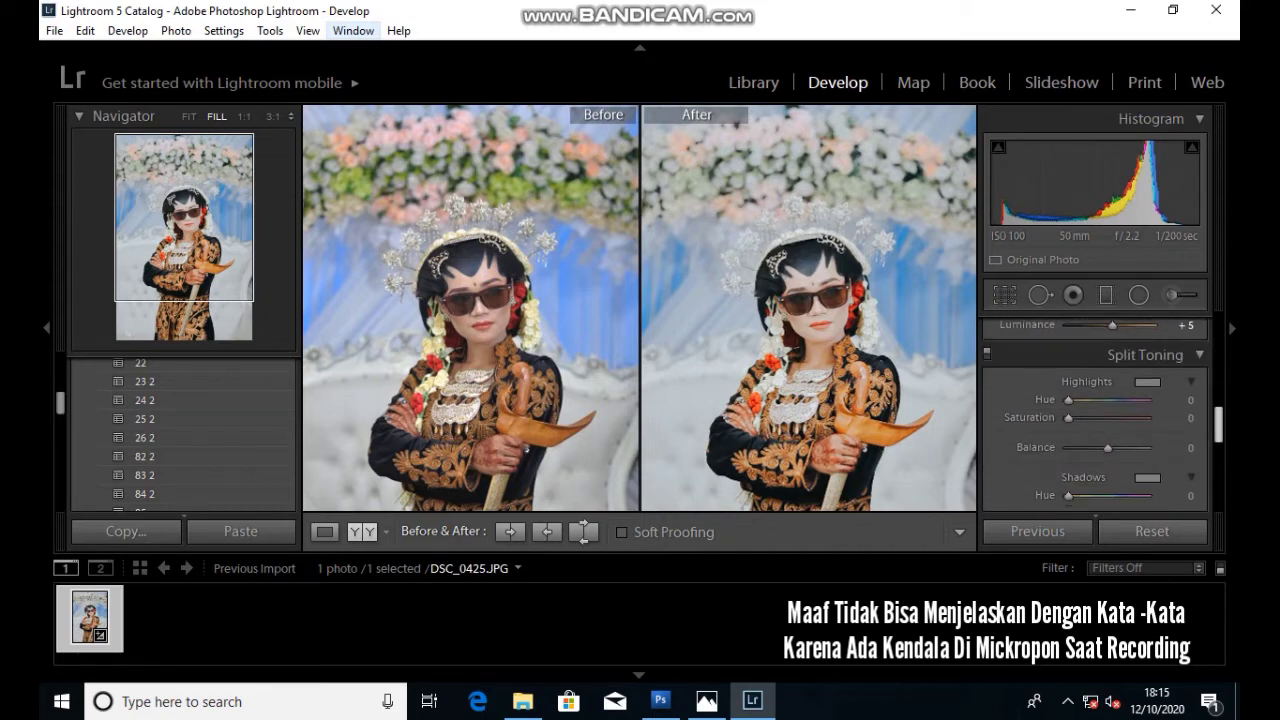
{"action": "scroll", "coordinate": [1095, 420], "scroll_direction": "down", "scroll_amount": 2}
{"action": "scroll", "coordinate": [1095, 420], "scroll_direction": "down", "scroll_amount": 3}
{"action": "scroll", "coordinate": [1095, 420], "scroll_direction": "down", "scroll_amount": 2}
{"action": "scroll", "coordinate": [1095, 420], "scroll_direction": "down", "scroll_amount": 2}
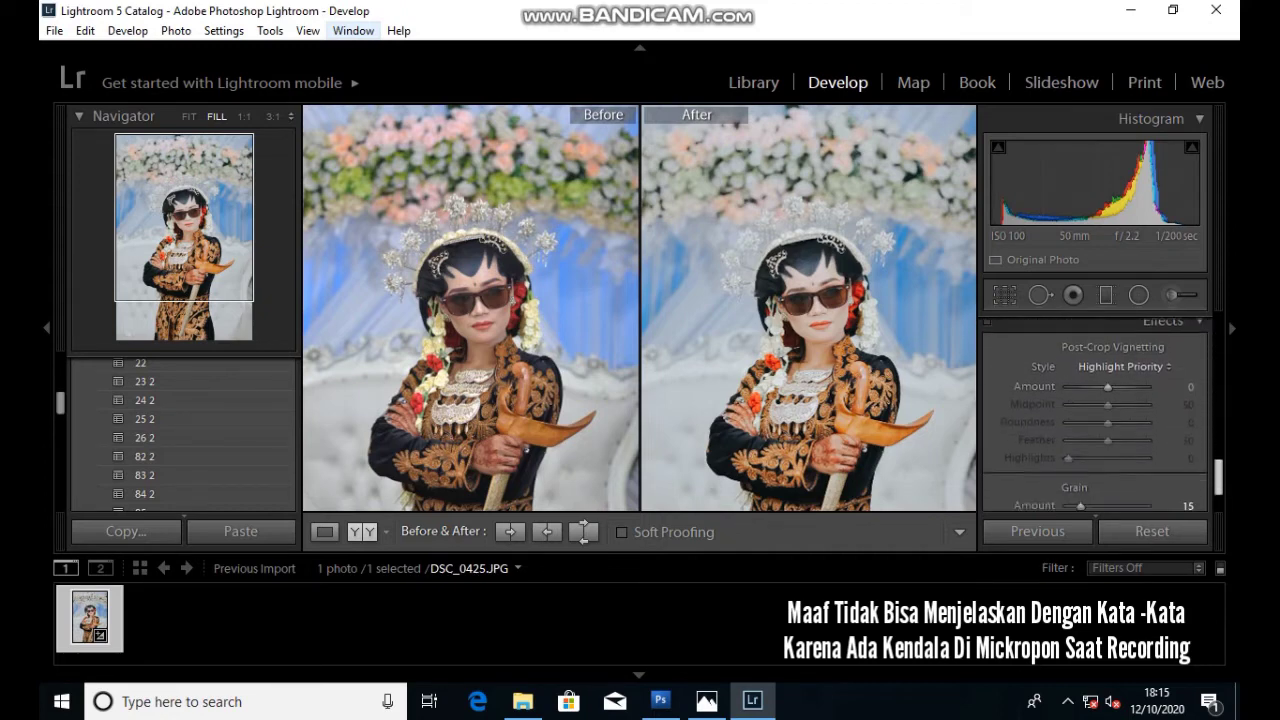
{"action": "scroll", "coordinate": [1095, 420], "scroll_direction": "down", "scroll_amount": 1}
{"action": "scroll", "coordinate": [1095, 420], "scroll_direction": "down", "scroll_amount": 1}
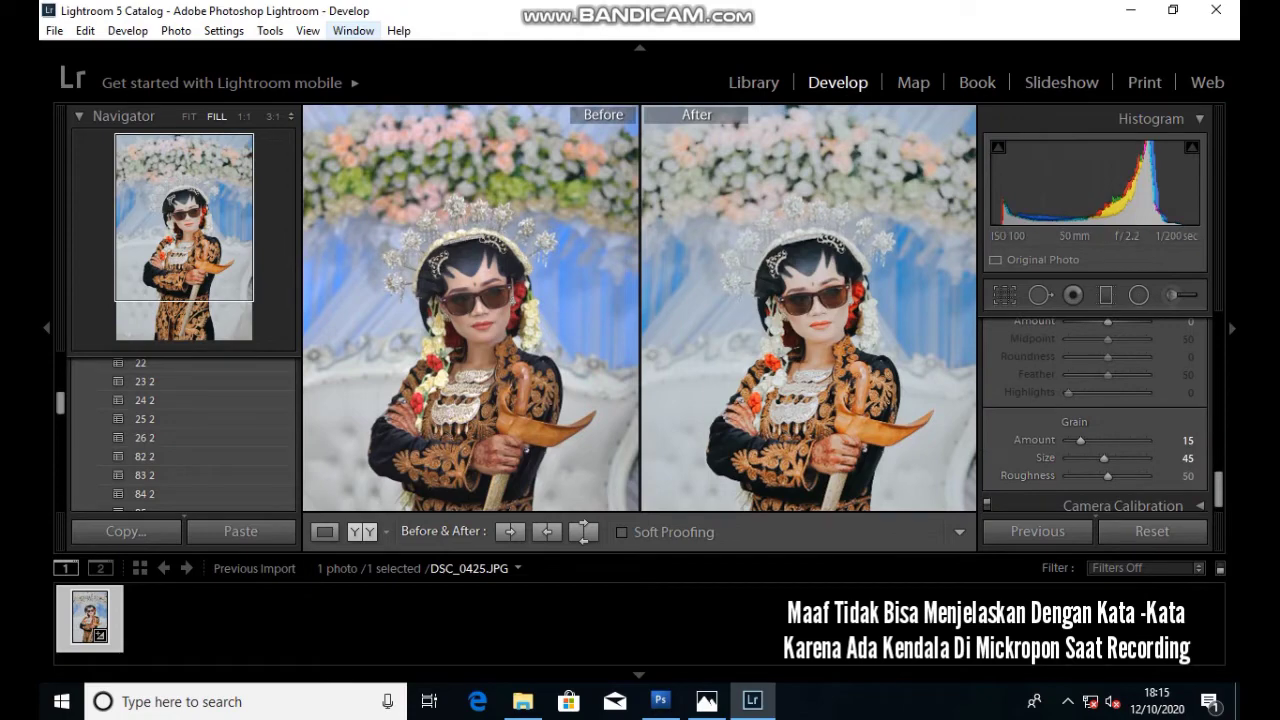
{"action": "left_click_drag", "start_coordinate": [1080, 440], "coordinate": [1066, 440]}
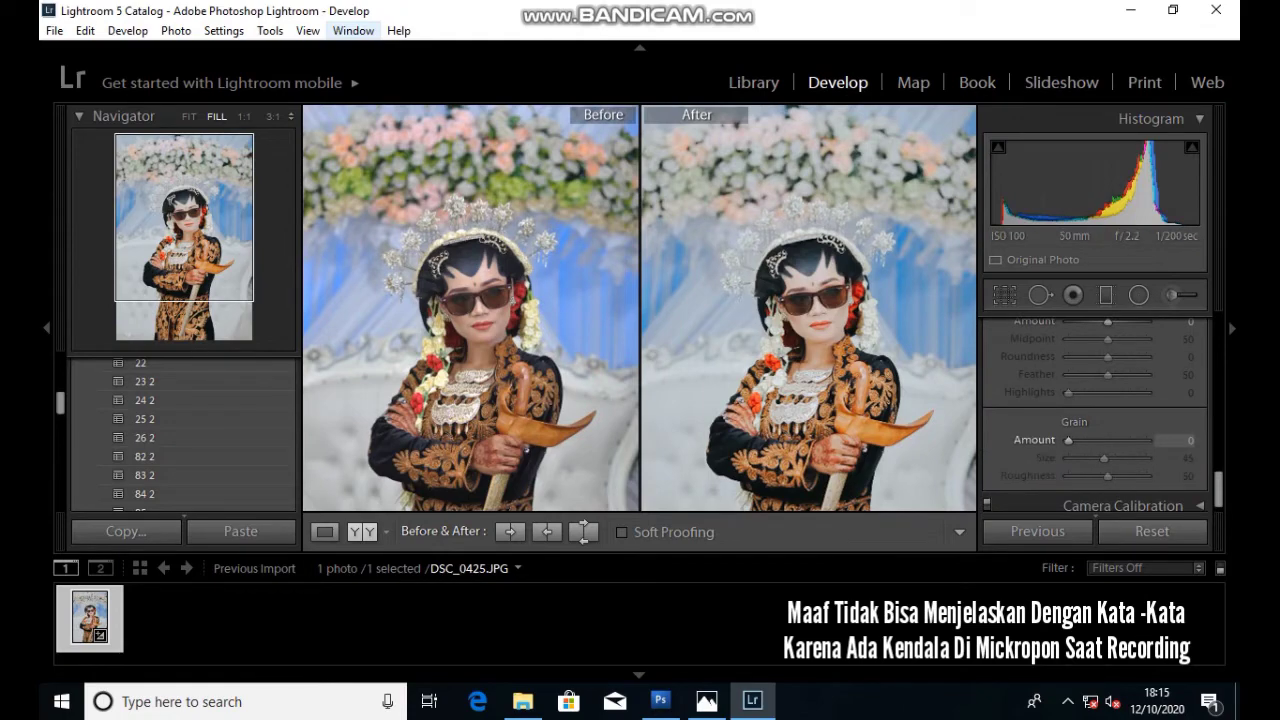
{"action": "key", "text": "z"}
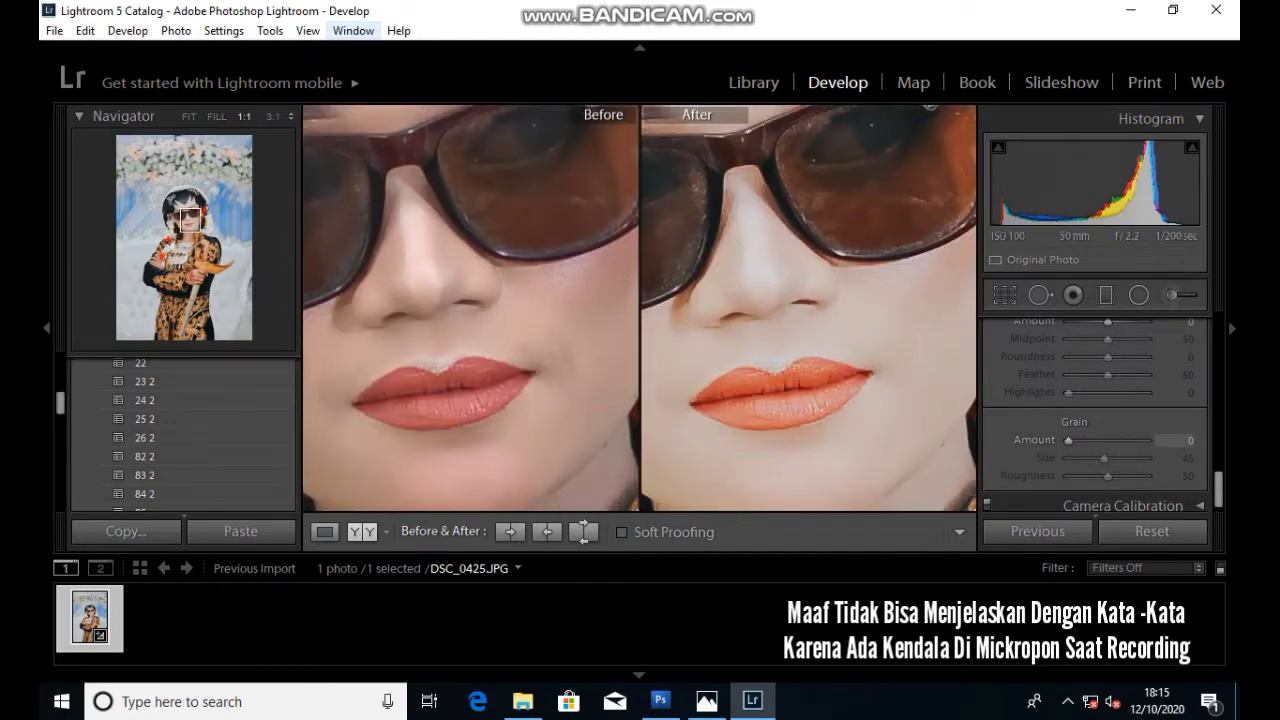
{"action": "left_click_drag", "start_coordinate": [1068, 440], "coordinate": [1101, 440]}
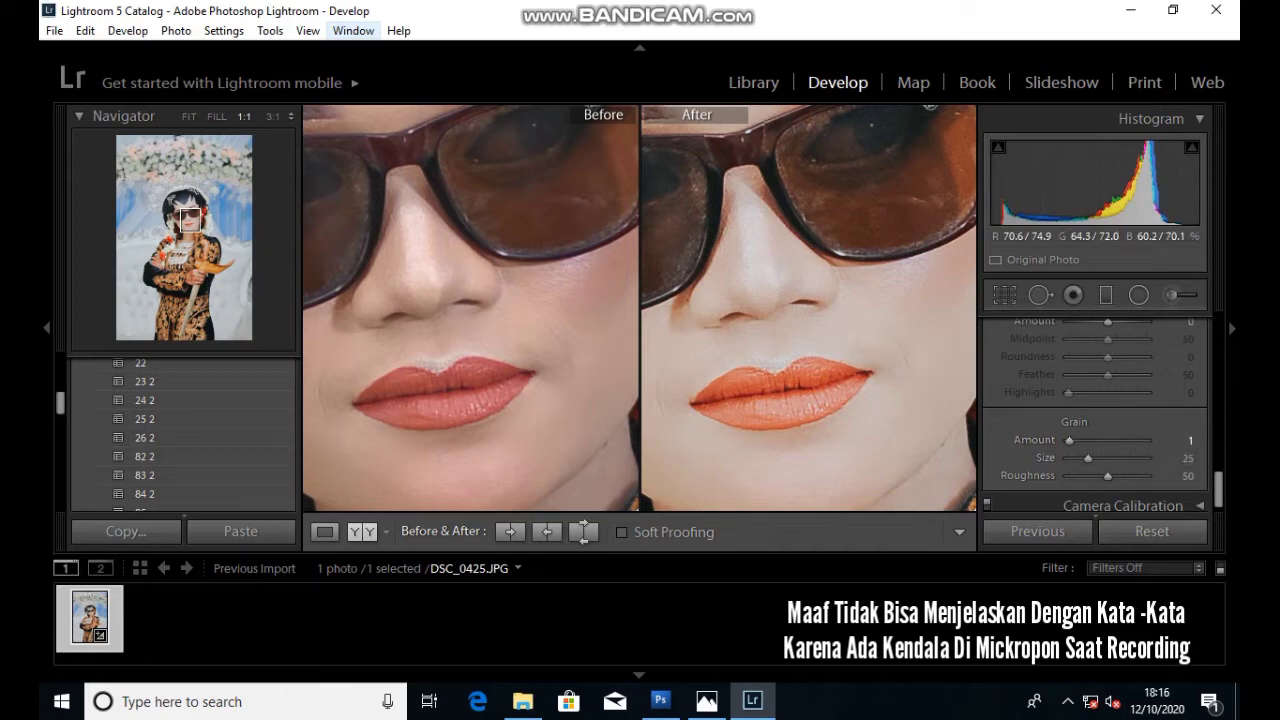
{"action": "key", "text": "z"}
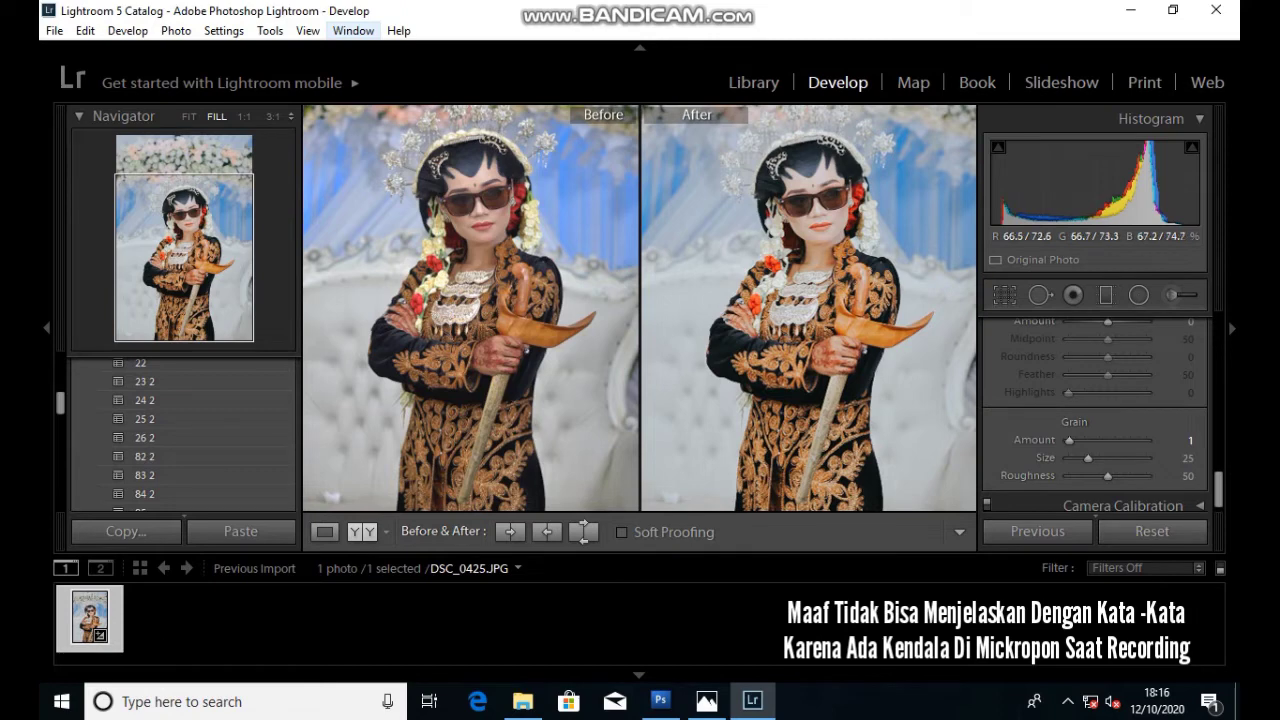
- Lower Shadows to −24 in Basic, checking the face at 1:1 before returning to Fill
{"action": "scroll", "coordinate": [640, 308], "scroll_direction": "up", "scroll_amount": 3}
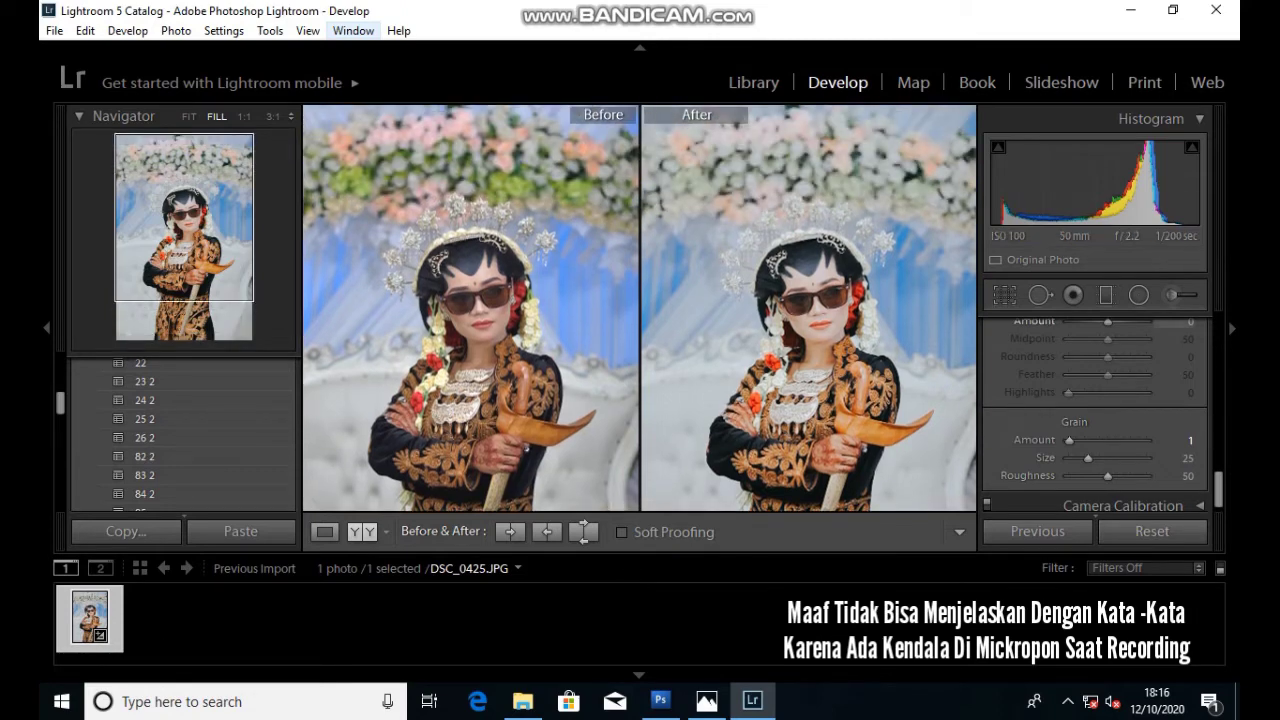
{"action": "scroll", "coordinate": [1095, 414], "scroll_direction": "up", "scroll_amount": 2}
{"action": "scroll", "coordinate": [1095, 414], "scroll_direction": "up", "scroll_amount": 3}
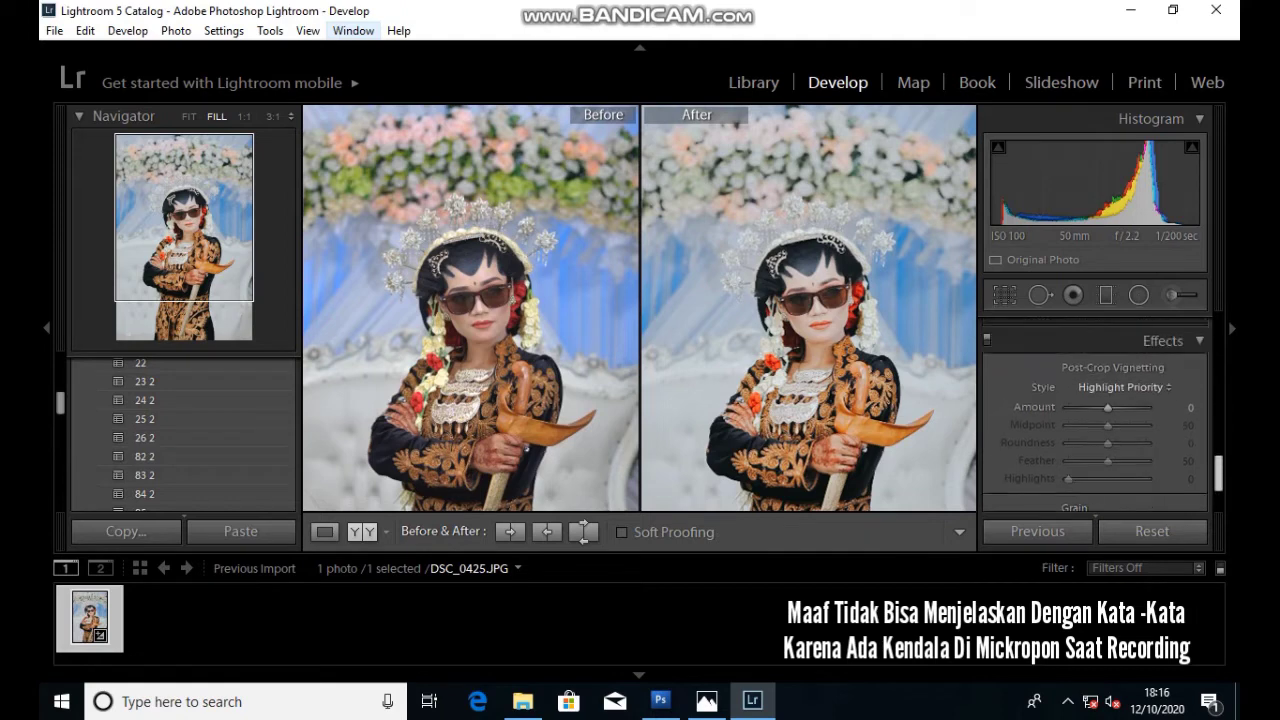
{"action": "scroll", "coordinate": [1095, 414], "scroll_direction": "up", "scroll_amount": 3}
{"action": "scroll", "coordinate": [1095, 414], "scroll_direction": "up", "scroll_amount": 3}
{"action": "scroll", "coordinate": [1095, 414], "scroll_direction": "up", "scroll_amount": 2}
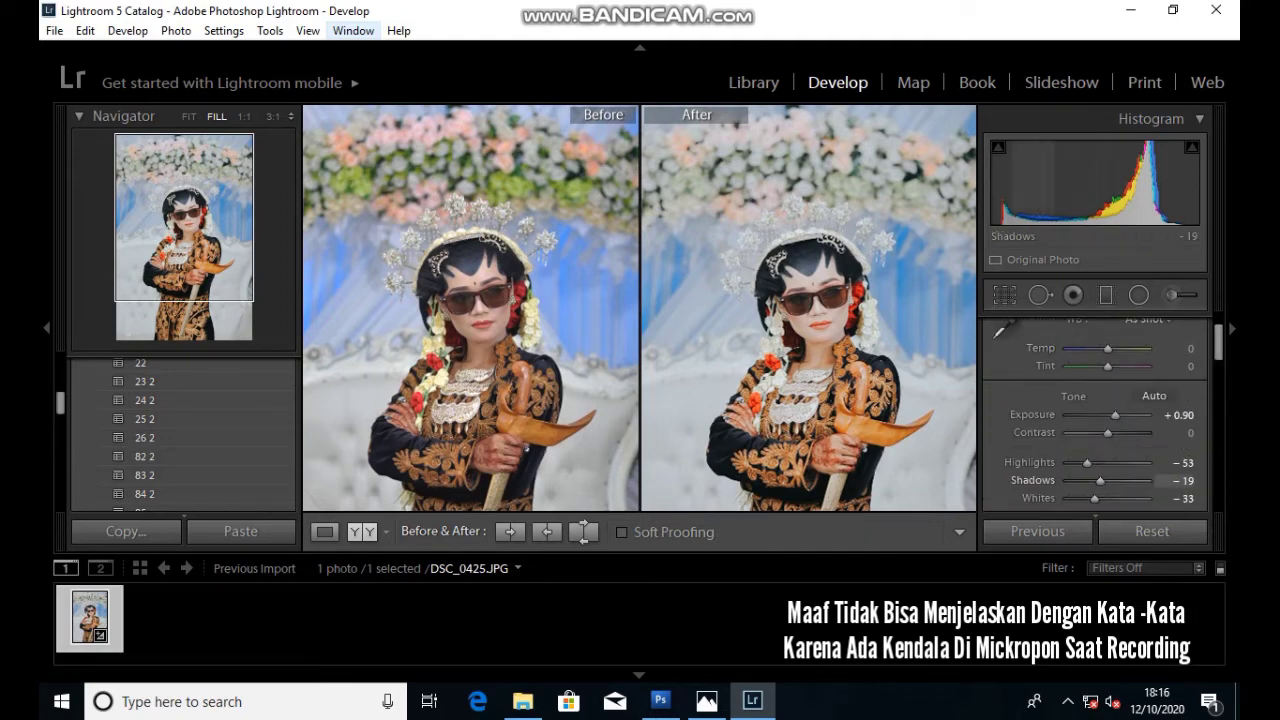
{"action": "mouse_move", "coordinate": [1104, 480]}
{"action": "left_mouse_down"}
{"action": "mouse_move", "coordinate": [1125, 480]}
{"action": "mouse_move", "coordinate": [1078, 480]}
{"action": "mouse_move", "coordinate": [1098, 480]}
{"action": "left_mouse_up"}
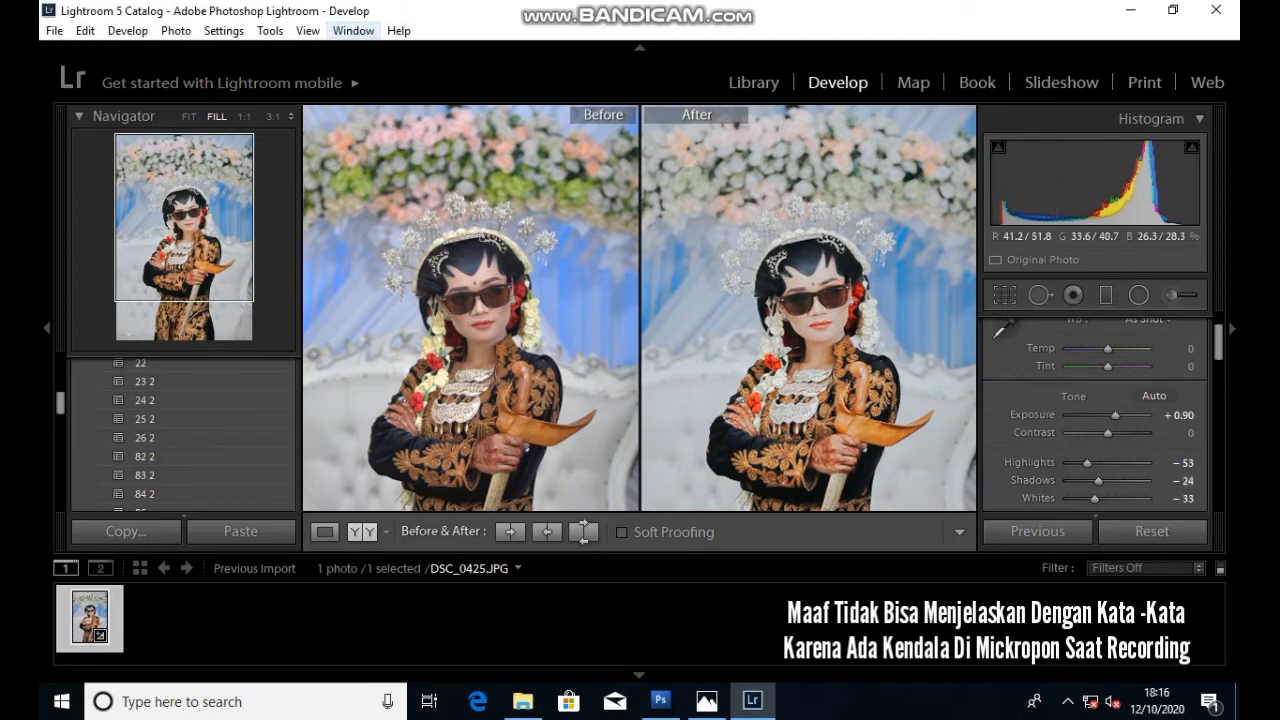
{"action": "key", "text": "z"}
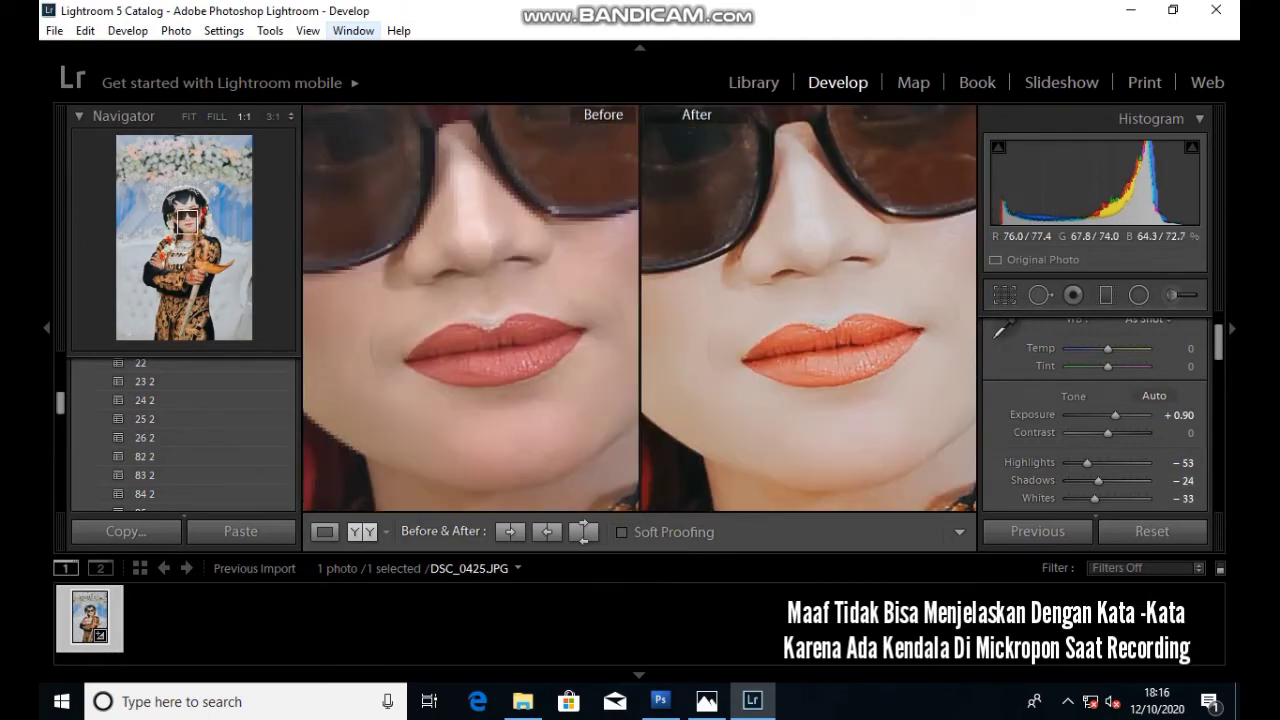
{"action": "left_click", "coordinate": [216, 116]}
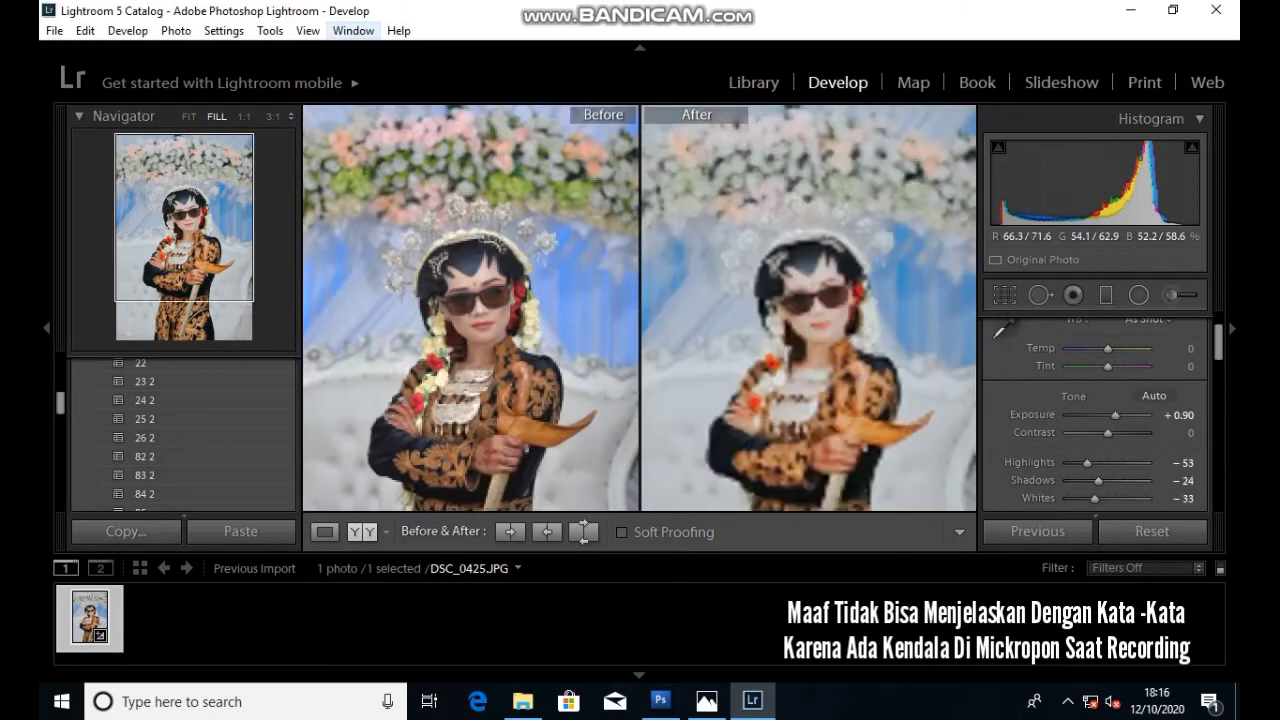
{"action": "left_click_drag", "start_coordinate": [800, 300], "coordinate": [800, 285]}
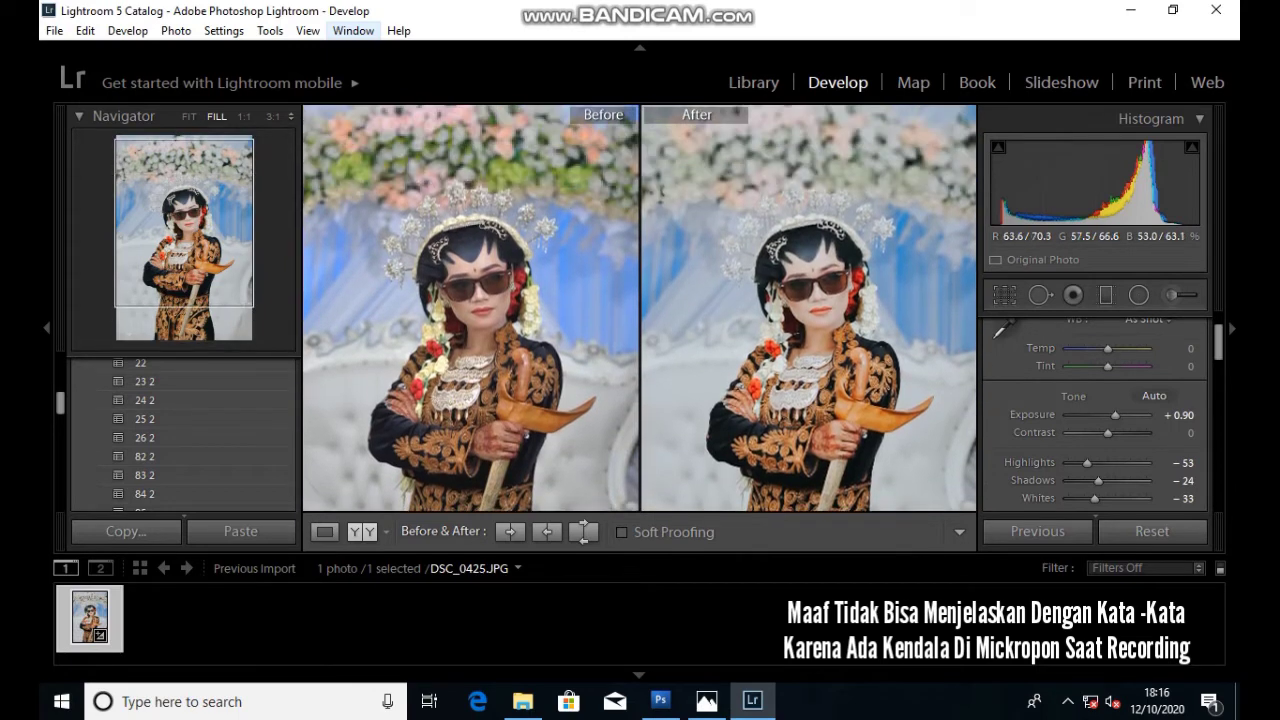
{"action": "scroll", "coordinate": [640, 308], "scroll_direction": "up", "scroll_amount": 1}
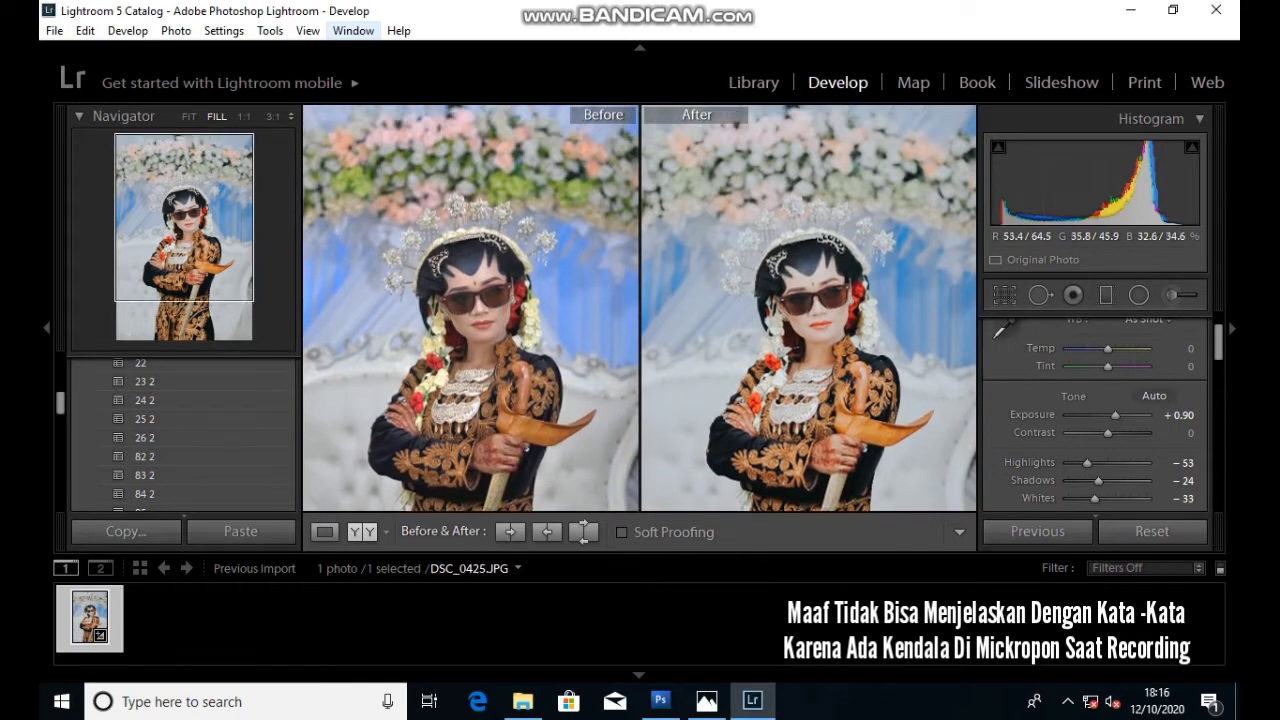
{"action": "scroll", "coordinate": [640, 308], "scroll_direction": "down", "scroll_amount": 2}
- Set Whites to −57, then inspect the sunglasses and lips at 1:1
{"action": "mouse_move", "coordinate": [1175, 480]}
{"action": "left_mouse_down"}
{"action": "mouse_move", "coordinate": [1195, 480]}
{"action": "mouse_move", "coordinate": [1170, 480]}
{"action": "mouse_move", "coordinate": [1190, 480]}
{"action": "mouse_move", "coordinate": [1180, 498]}
{"action": "mouse_move", "coordinate": [1142, 498]}
{"action": "mouse_move", "coordinate": [1181, 498]}
{"action": "left_mouse_up"}
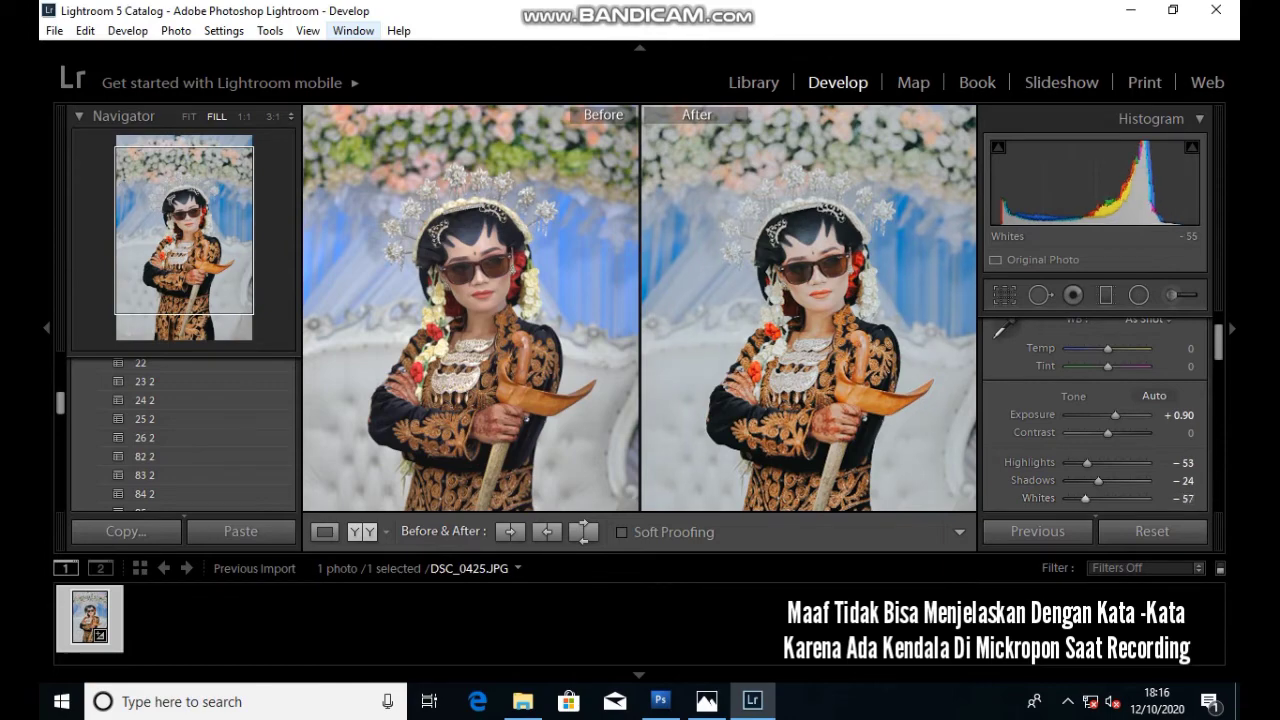
{"action": "left_click", "coordinate": [440, 263]}
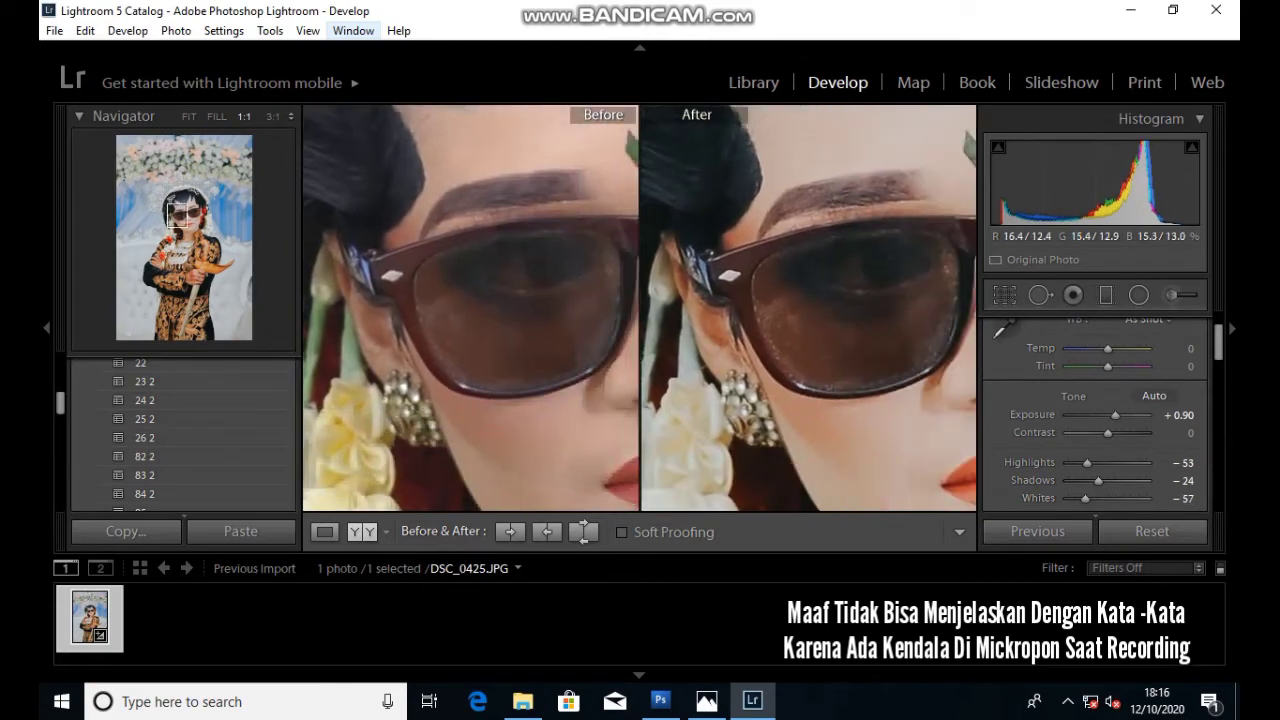
{"action": "left_click_drag", "start_coordinate": [491, 377], "coordinate": [491, 137]}
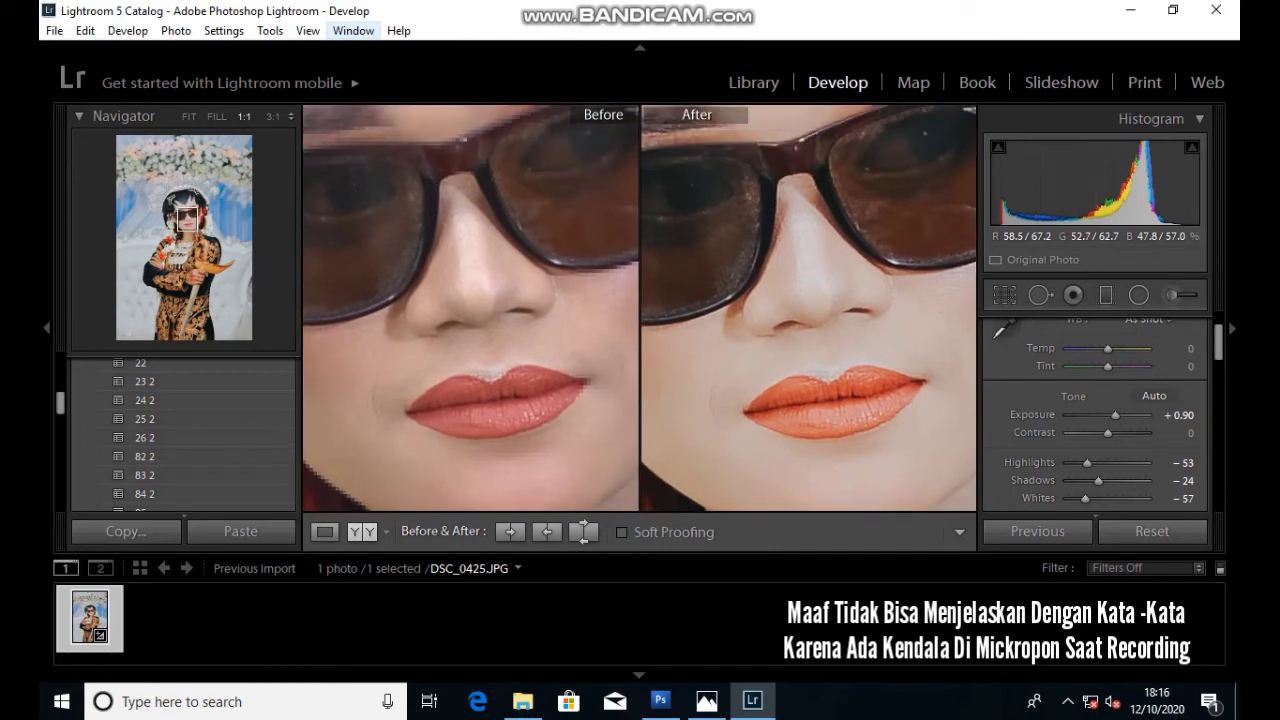
{"action": "key", "text": "z"}
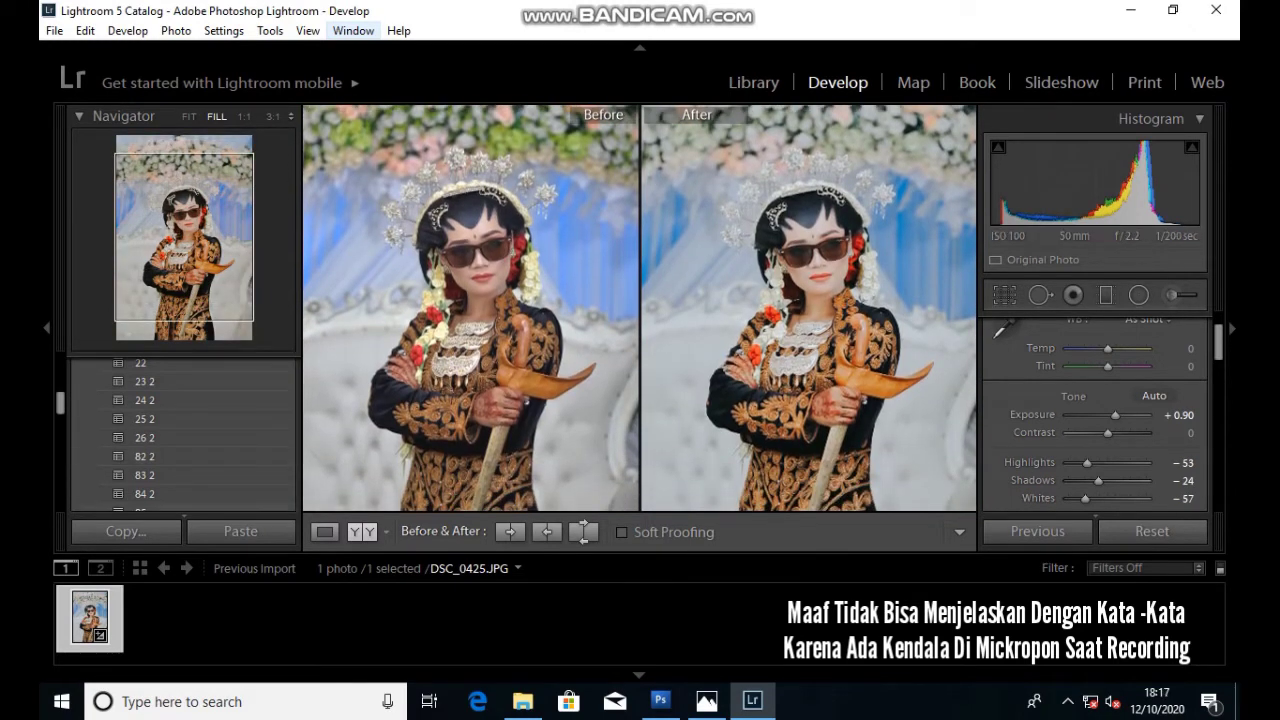
{"action": "scroll", "coordinate": [183, 430], "scroll_direction": "up", "scroll_amount": 5}
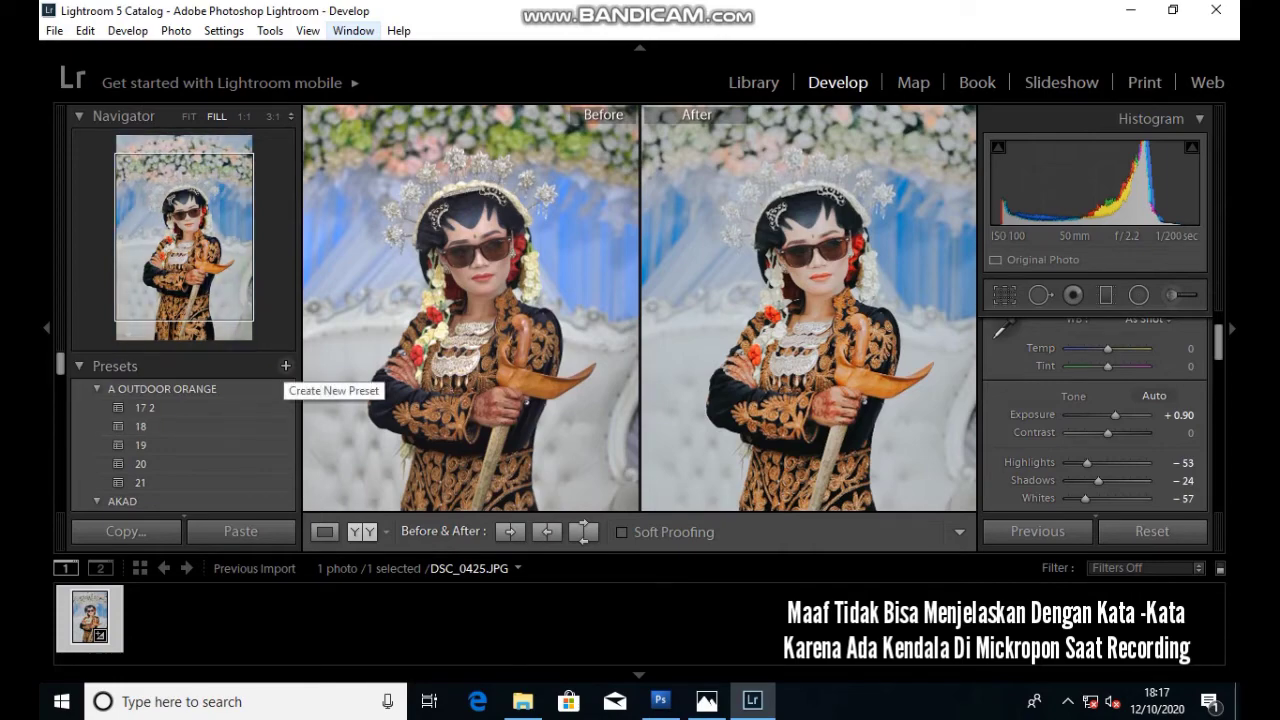
- Save the current adjustments as a new develop preset named 'PRESET WD', then switch to the Library grid
{"action": "left_click", "coordinate": [285, 366]}
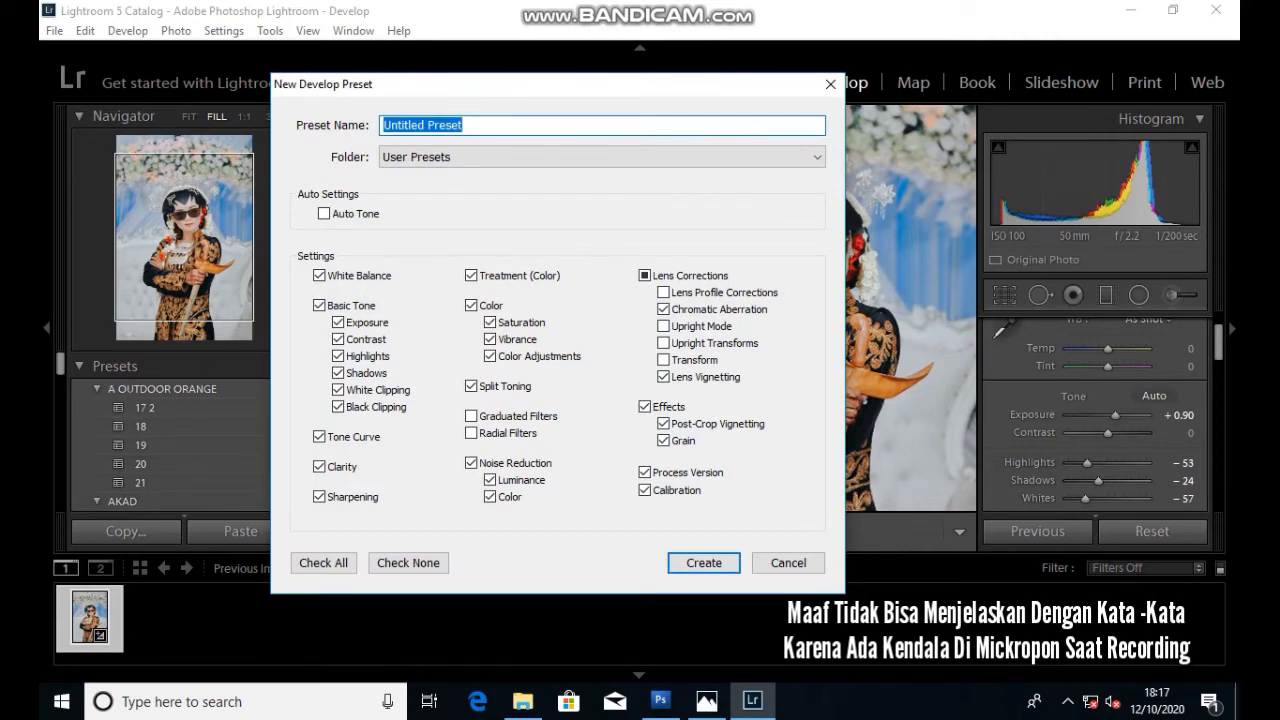
{"action": "type", "text": "EDIT"}
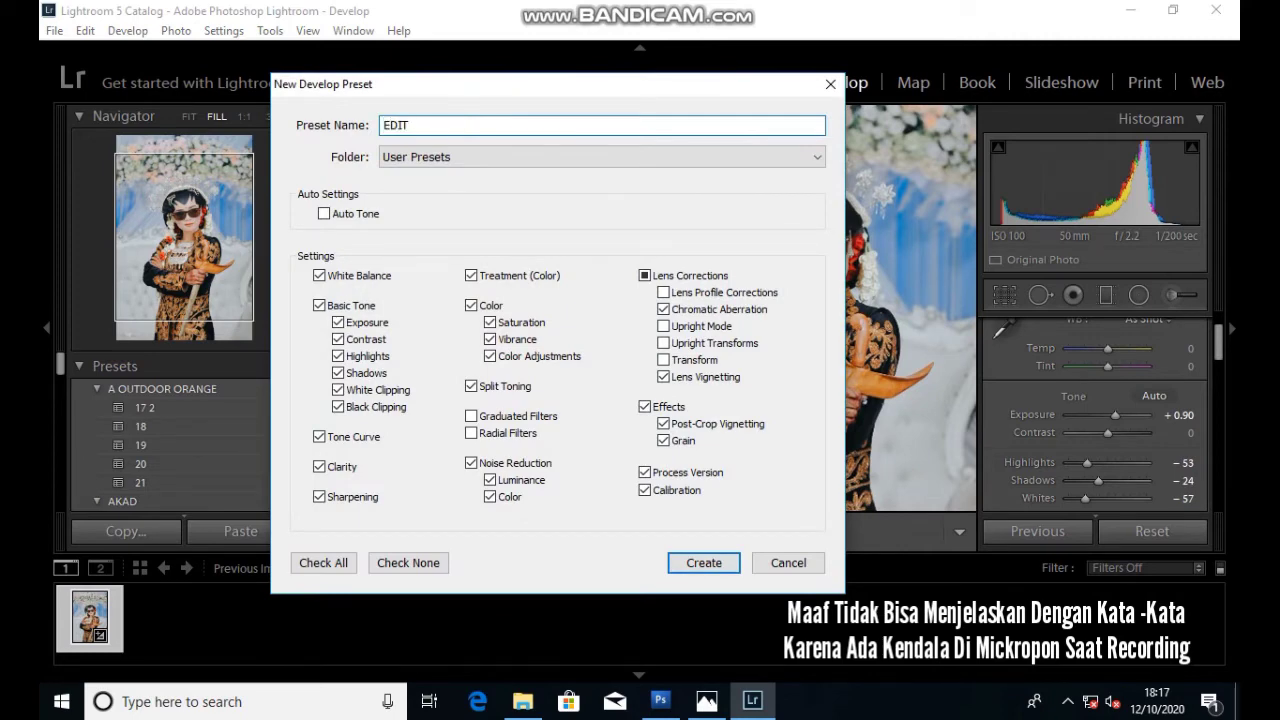
{"action": "key", "text": "BackSpace"}
{"action": "key", "text": "BackSpace"}
{"action": "key", "text": "BackSpace"}
{"action": "key", "text": "BackSpace"}
{"action": "type", "text": "P"}
{"action": "type", "text": "RESE"}
{"action": "type", "text": "T"}
{"action": "type", "text": " WD"}
{"action": "key", "text": "Return"}
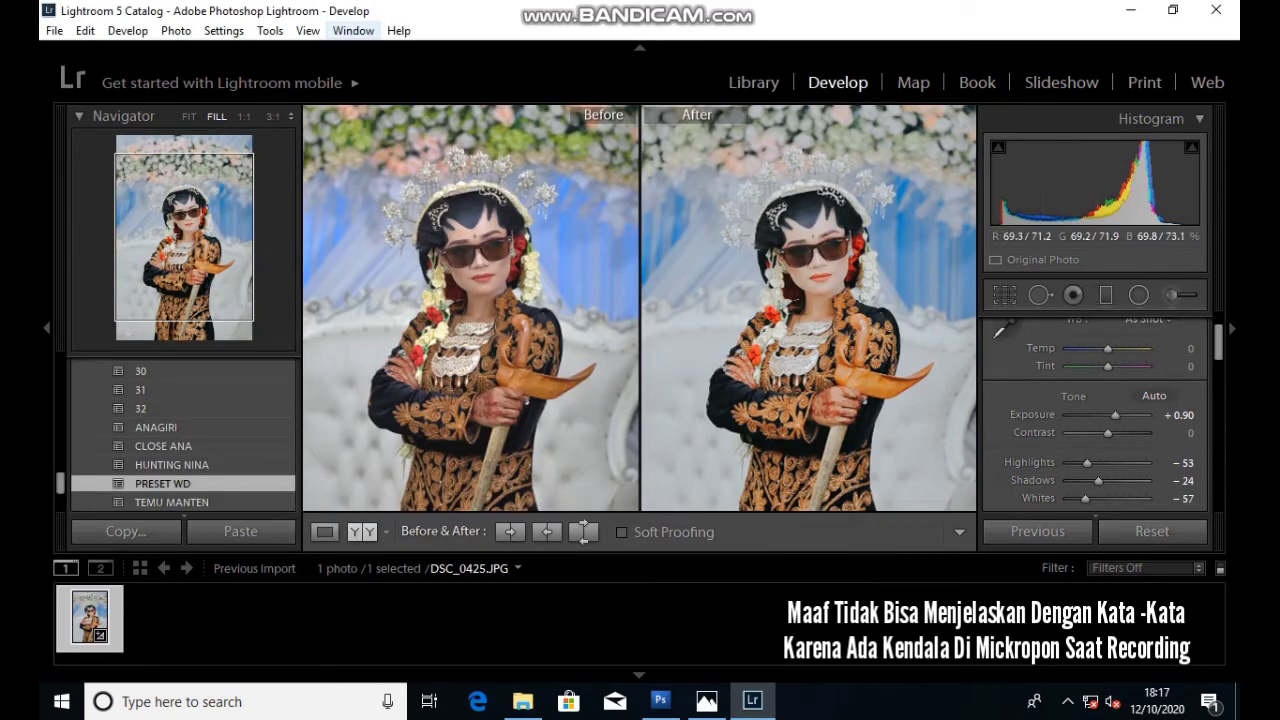
{"action": "key", "text": "g"}
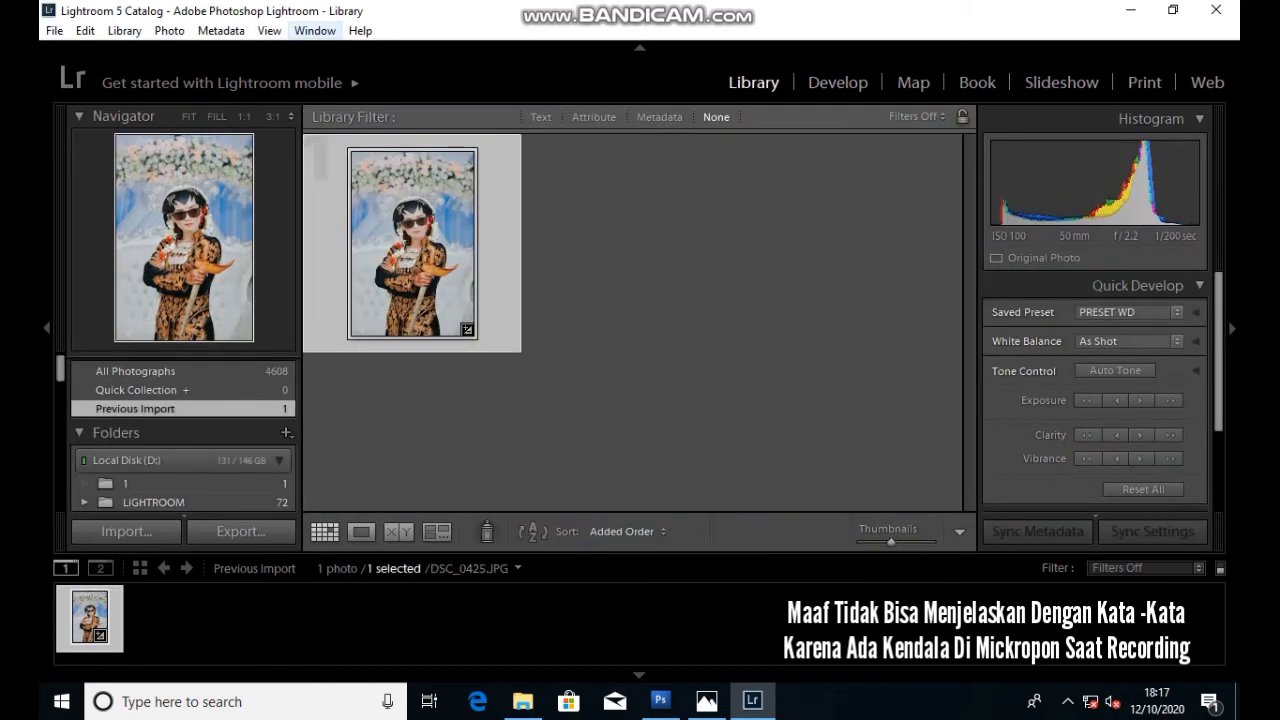
- Export DSC_0425 as a JPG into an EDIT subfolder beside the original, then minimize Lightroom
{"action": "left_click", "coordinate": [240, 531]}
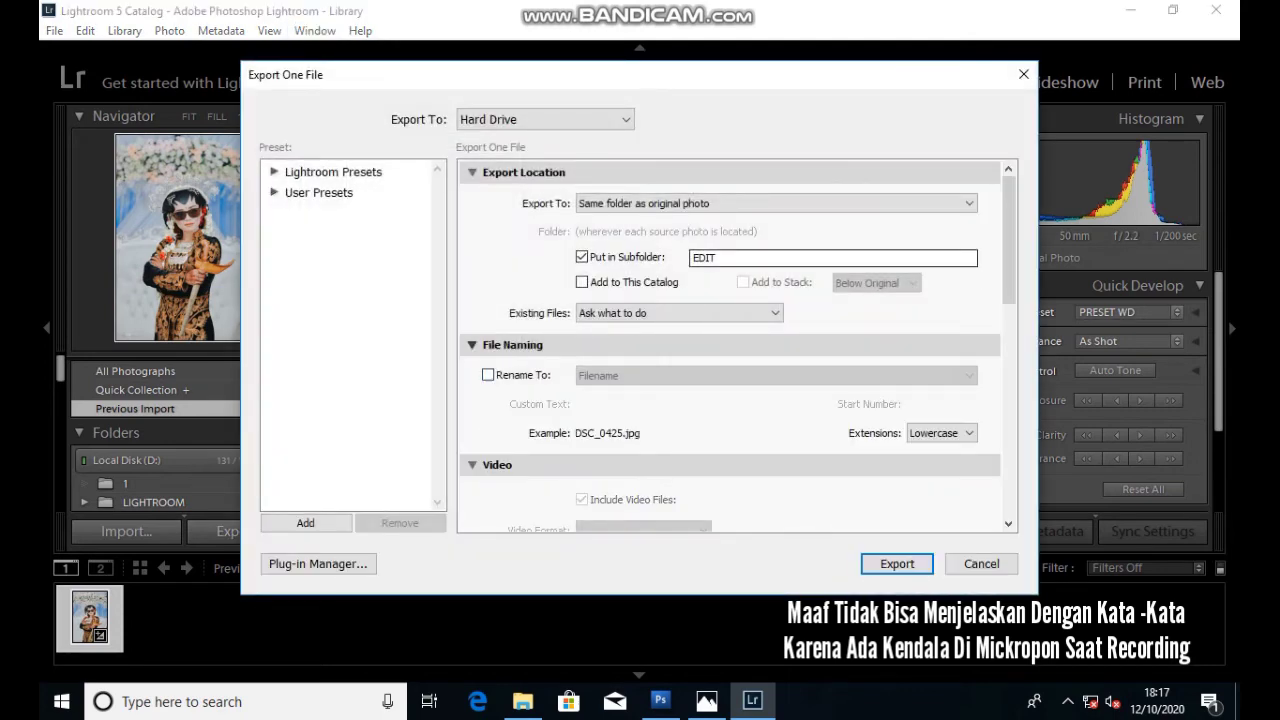
{"action": "key", "text": "Return"}
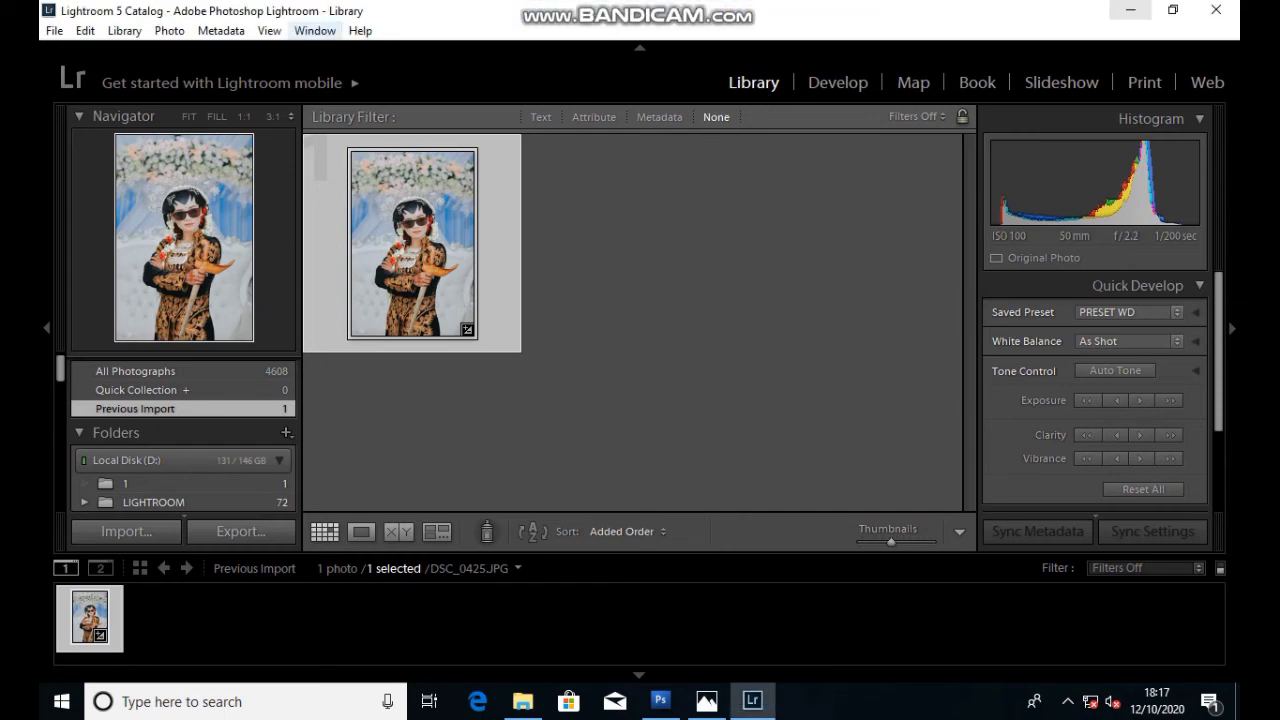
{"action": "left_click", "coordinate": [1131, 10]}
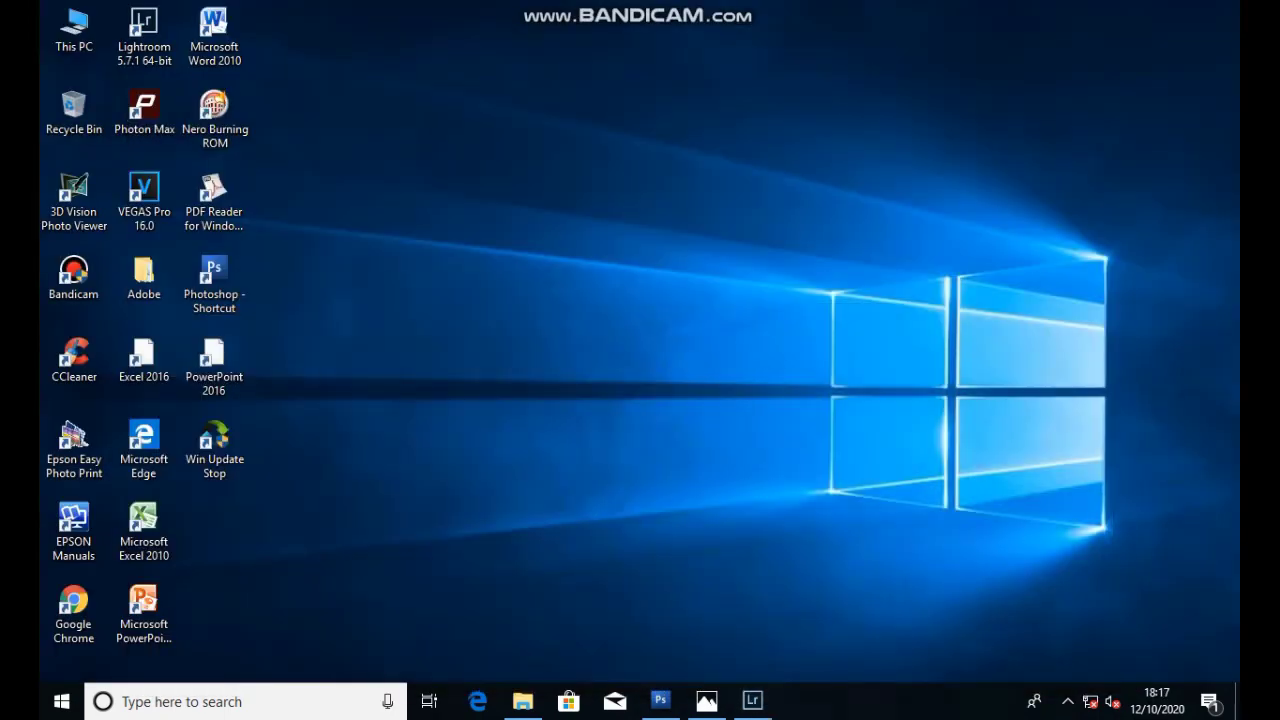
- Refresh the desktop and browse This PC > Local Disk (D:) > 1 > EDIT to select DSC_0425
{"action": "right_click", "coordinate": [612, 182]}
{"action": "left_click", "coordinate": [660, 236]}
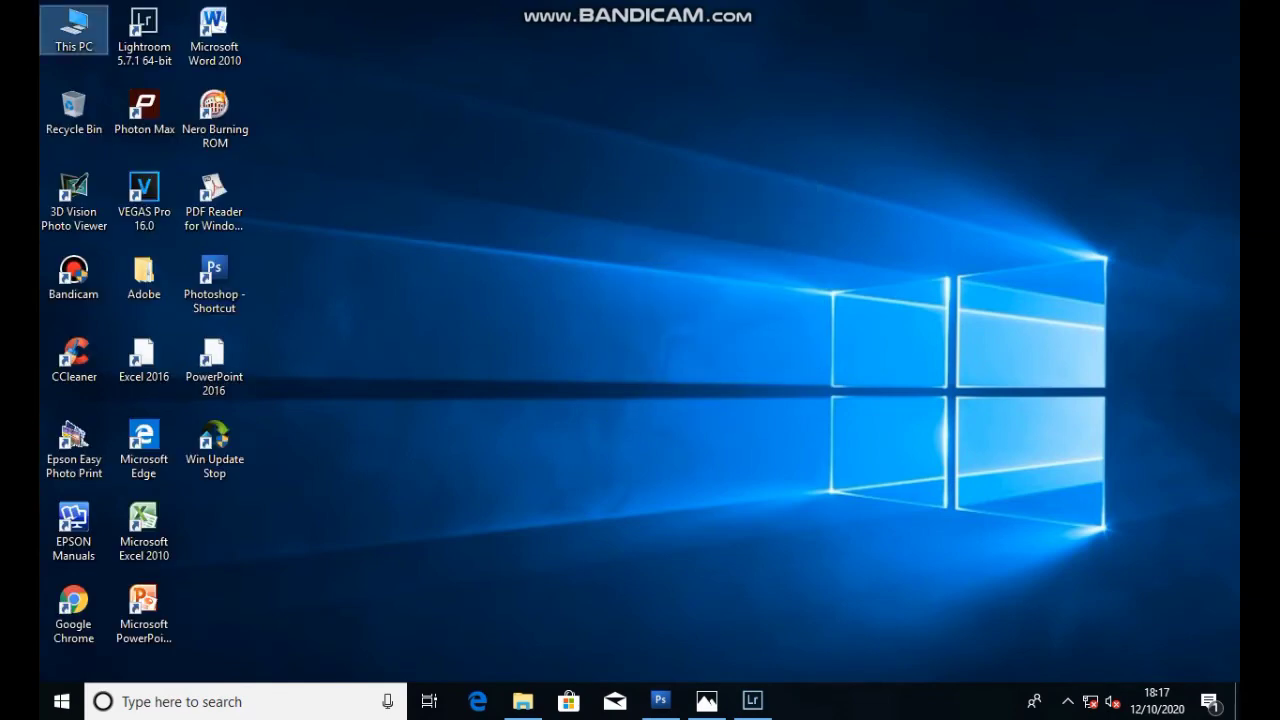
{"action": "double_click", "coordinate": [73, 30]}
{"action": "scroll", "coordinate": [860, 380], "scroll_direction": "down", "scroll_amount": 3}
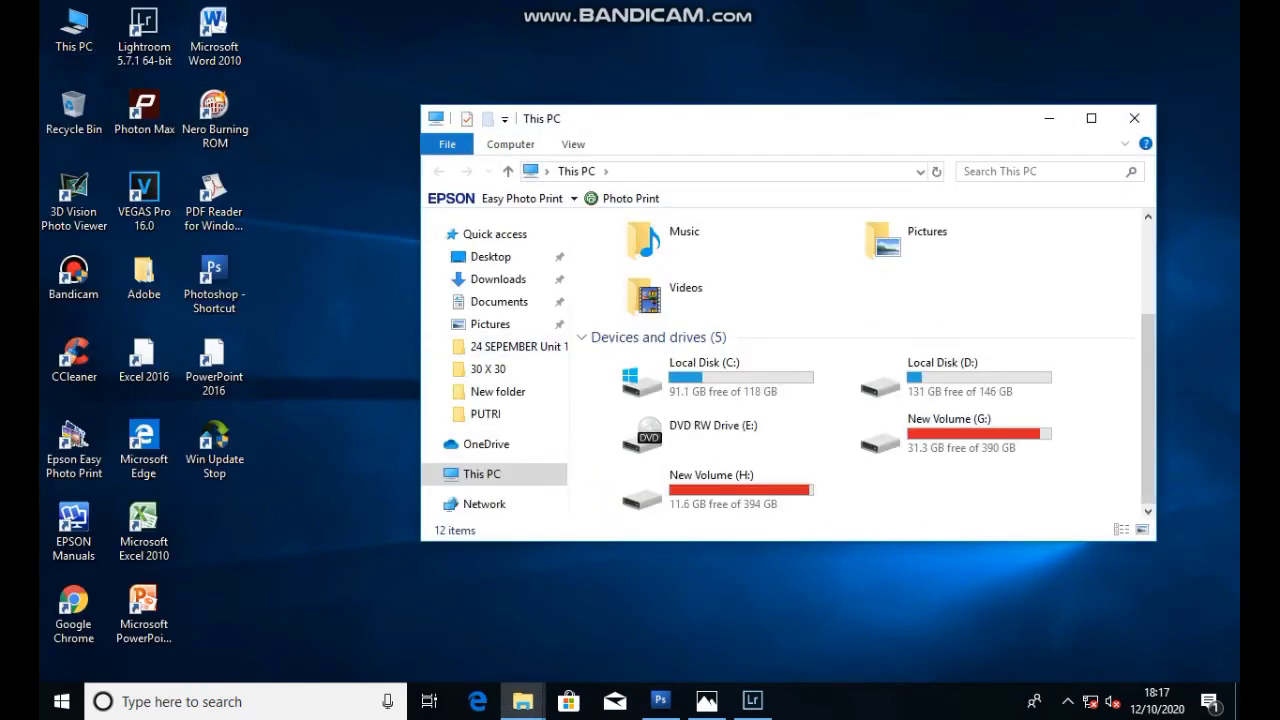
{"action": "double_click", "coordinate": [940, 377]}
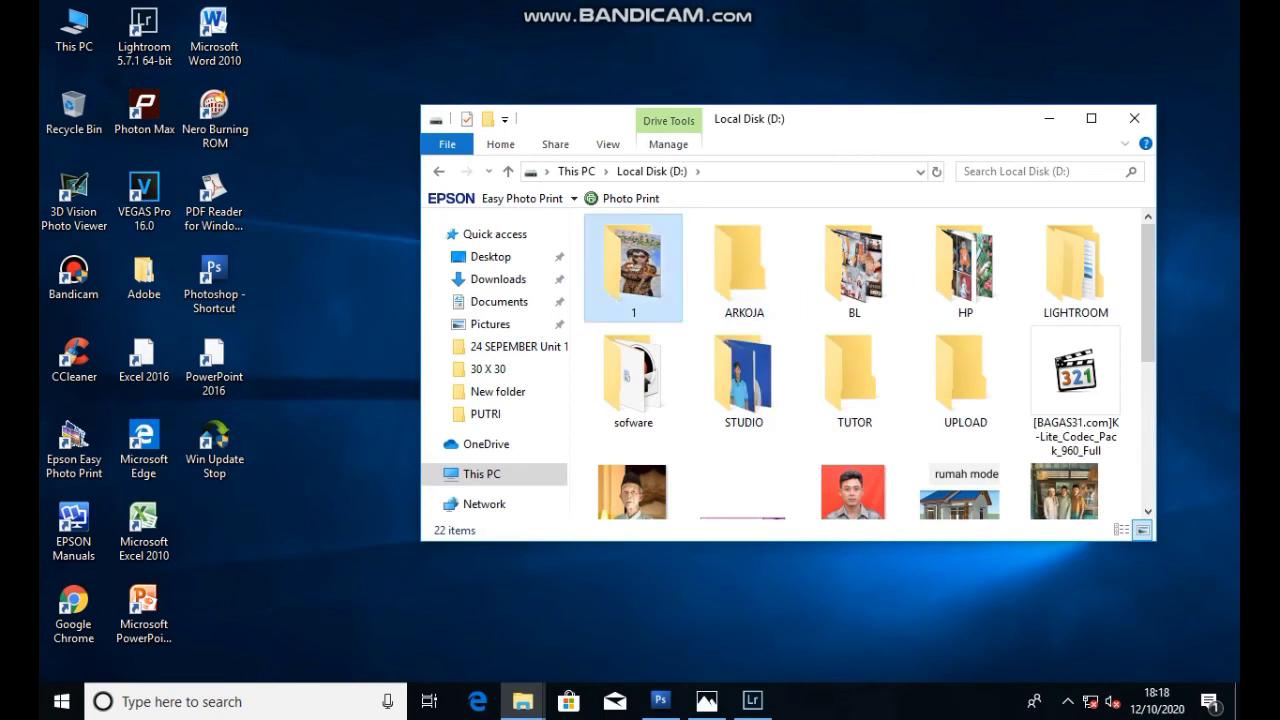
{"action": "double_click", "coordinate": [633, 265]}
{"action": "double_click", "coordinate": [633, 265]}
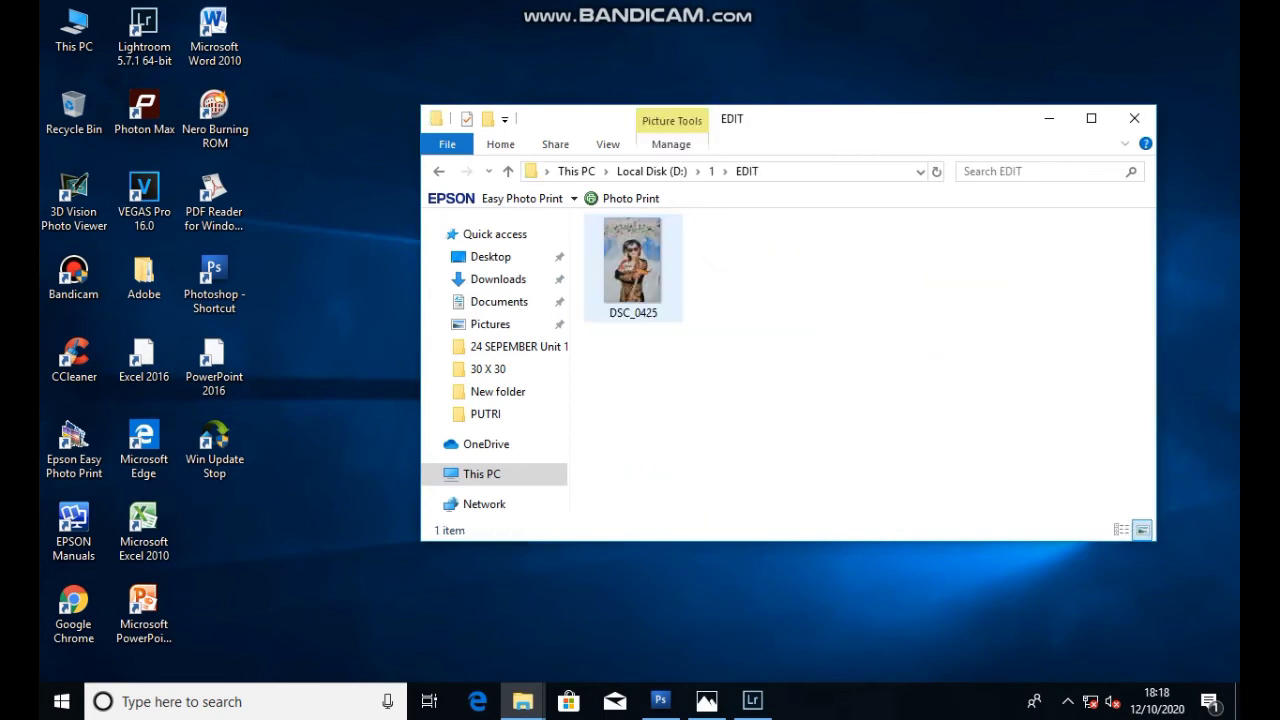
{"action": "left_click", "coordinate": [633, 265]}
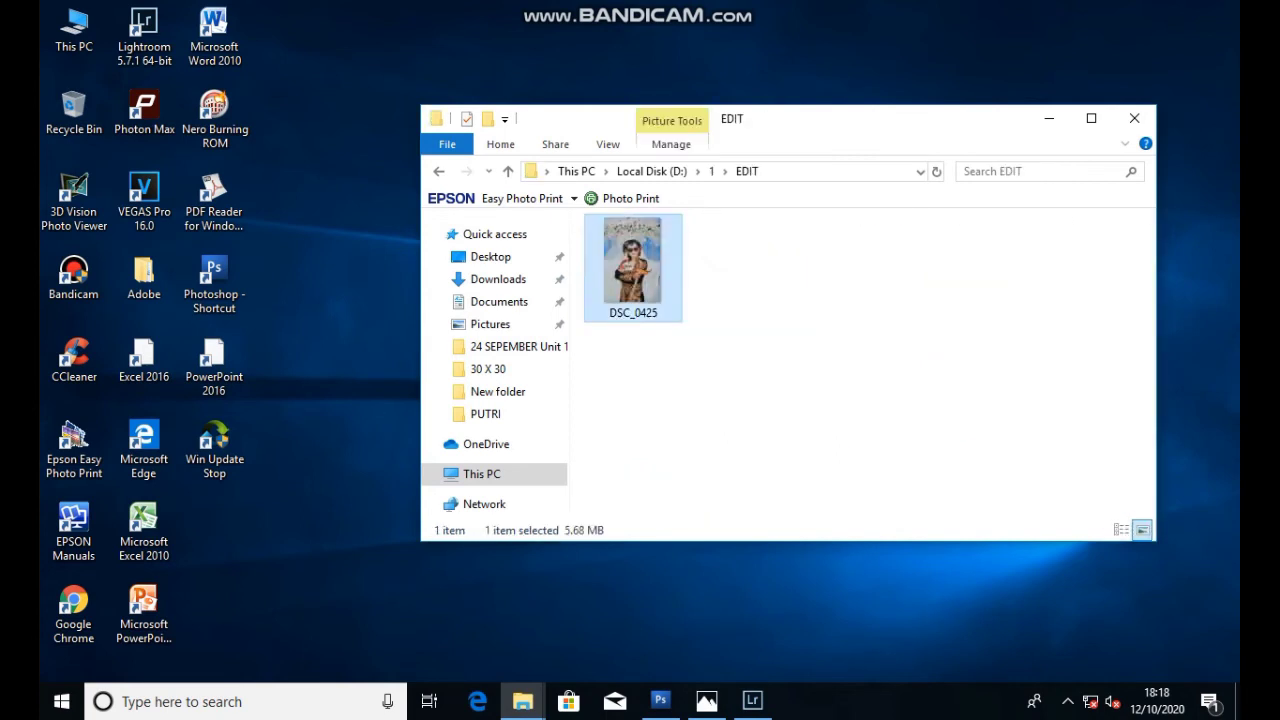
- Open the exported DSC_0425.jpg in Photos and minimize the Explorer window
{"action": "double_click", "coordinate": [633, 265]}
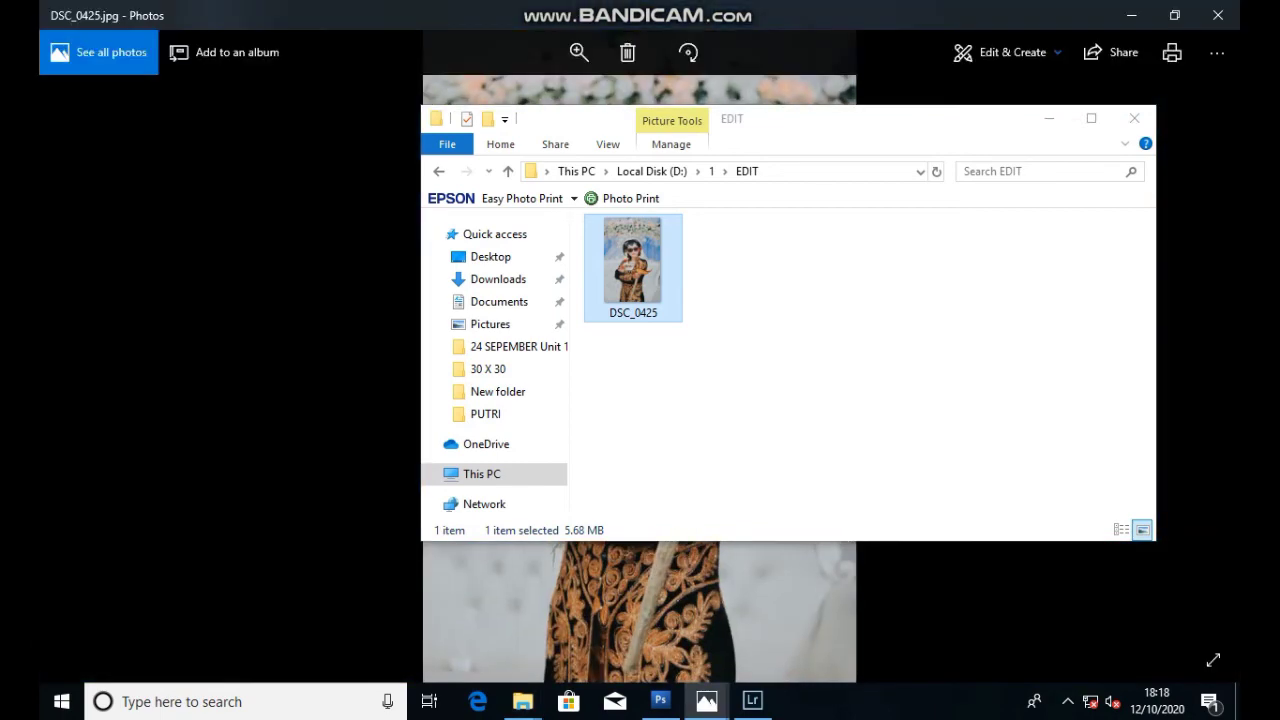
{"action": "left_click", "coordinate": [1049, 118]}
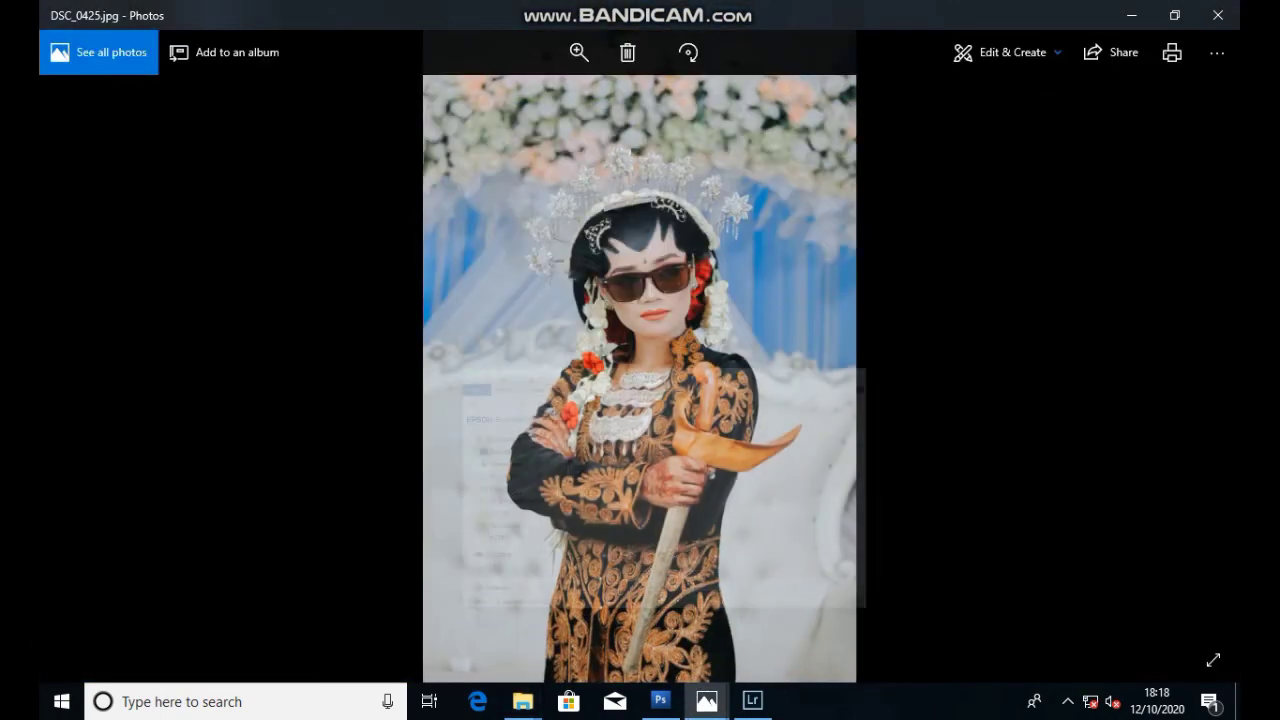